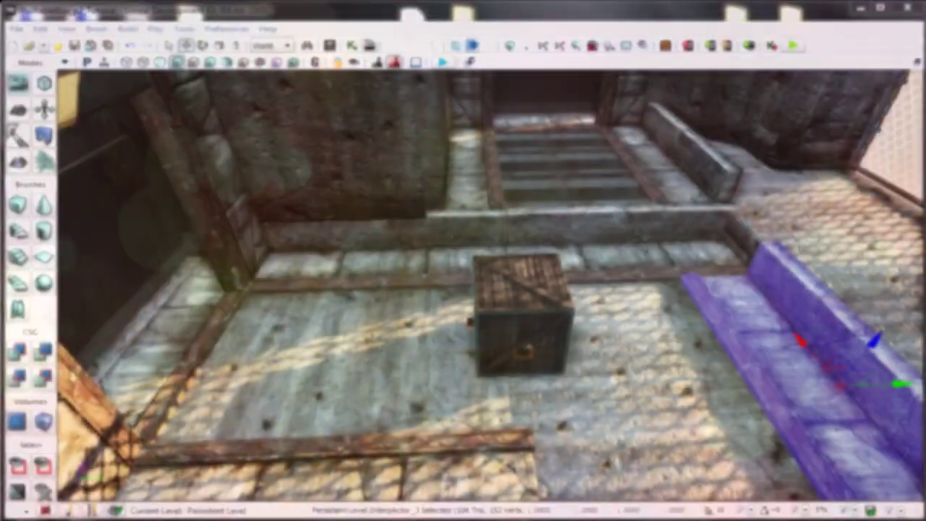
Step: Check the Default Game Type setting and its available options in the World Properties, and close the properties
{"action": "left_click_drag", "start_coordinate": [615, 304], "coordinate": [632, 345]}
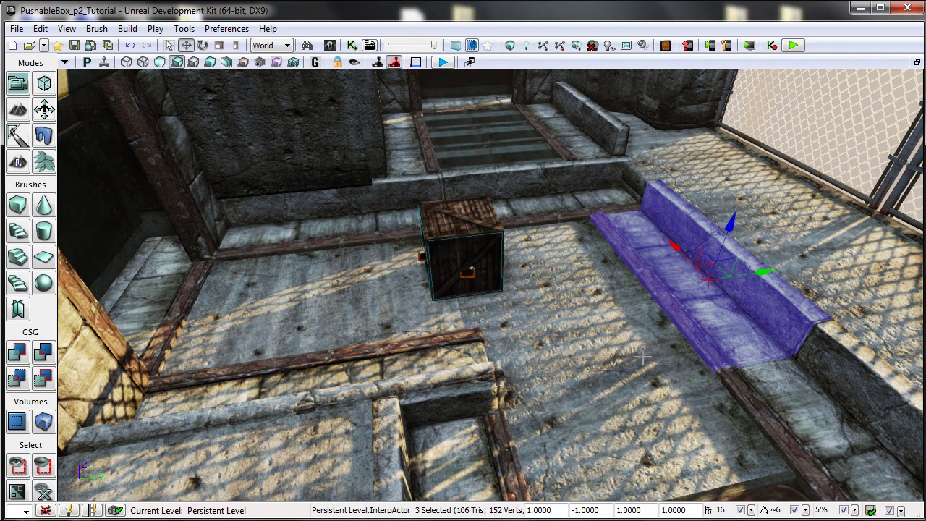
{"action": "right_click_drag", "start_coordinate": [632, 345], "coordinate": [459, 282]}
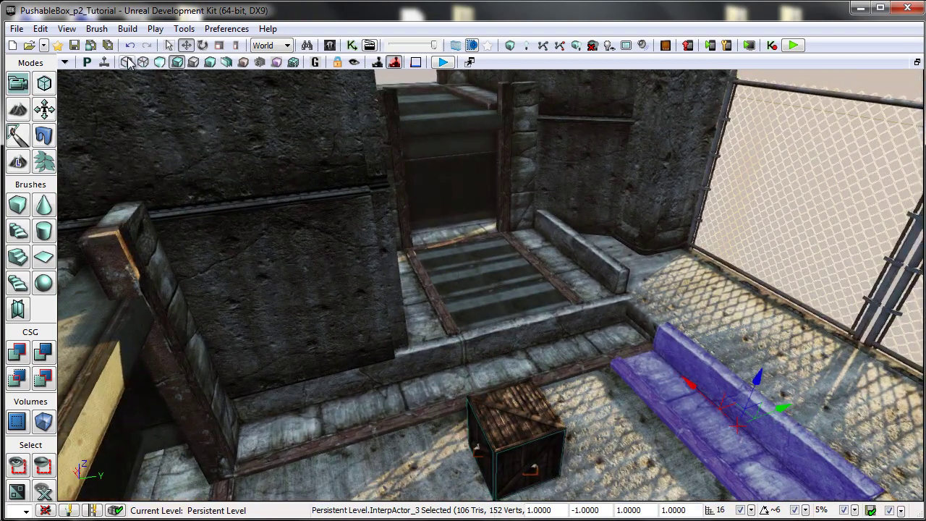
{"action": "right_click_drag", "start_coordinate": [539, 287], "coordinate": [557, 316]}
{"action": "left_click", "coordinate": [67, 29]}
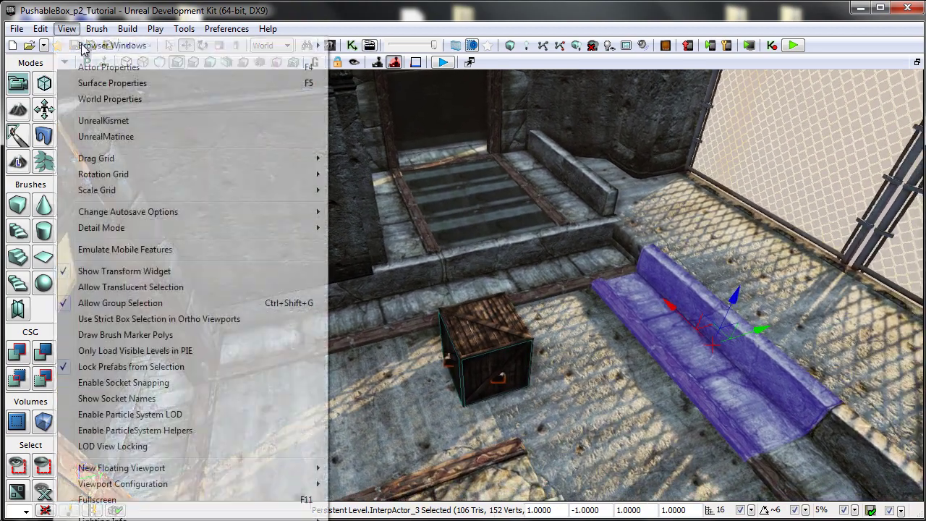
{"action": "left_click", "coordinate": [109, 96]}
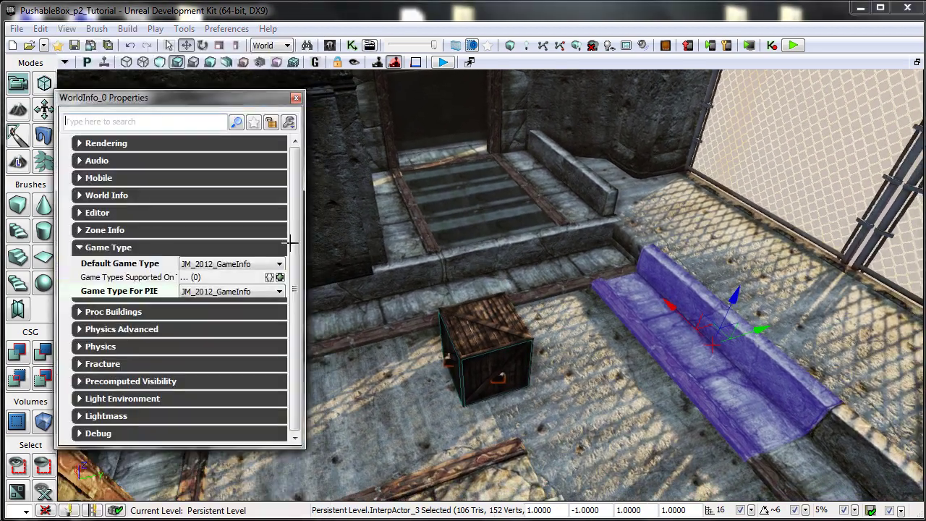
{"action": "left_click", "coordinate": [202, 265]}
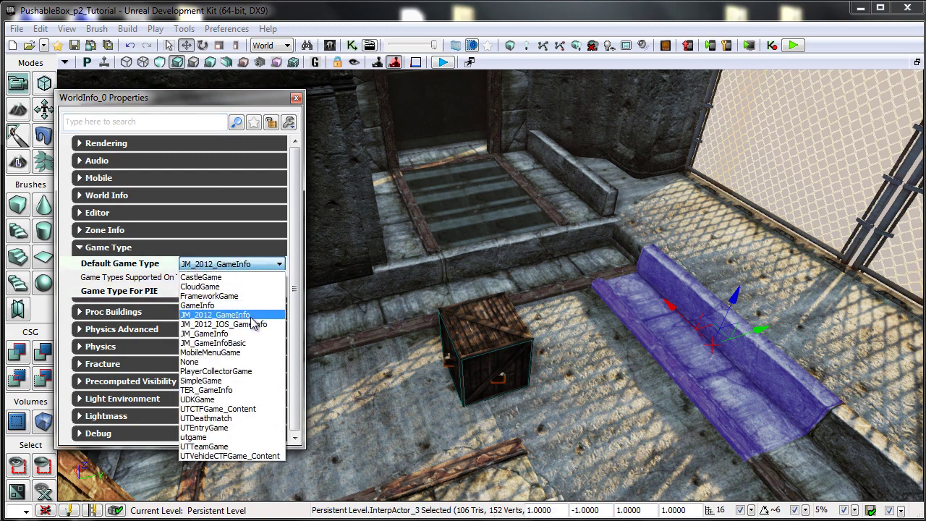
{"action": "left_click", "coordinate": [261, 267]}
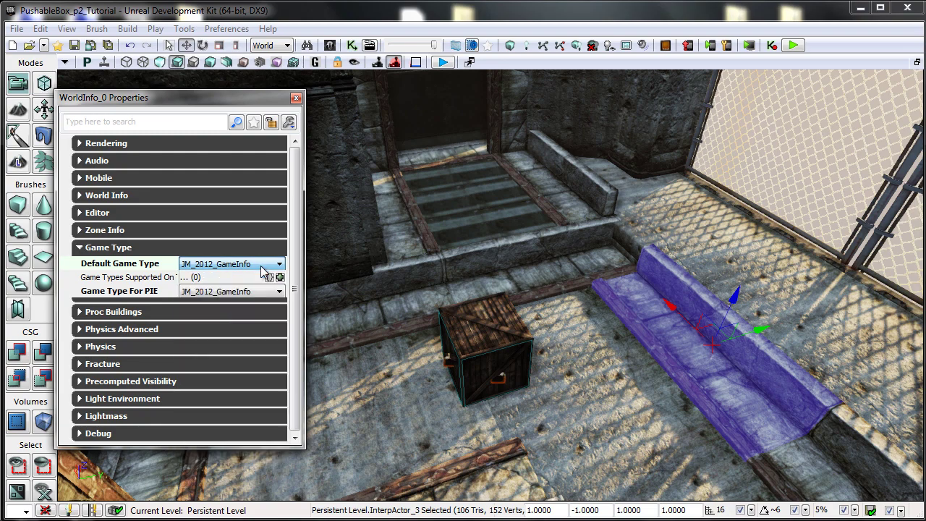
{"action": "left_click", "coordinate": [296, 98]}
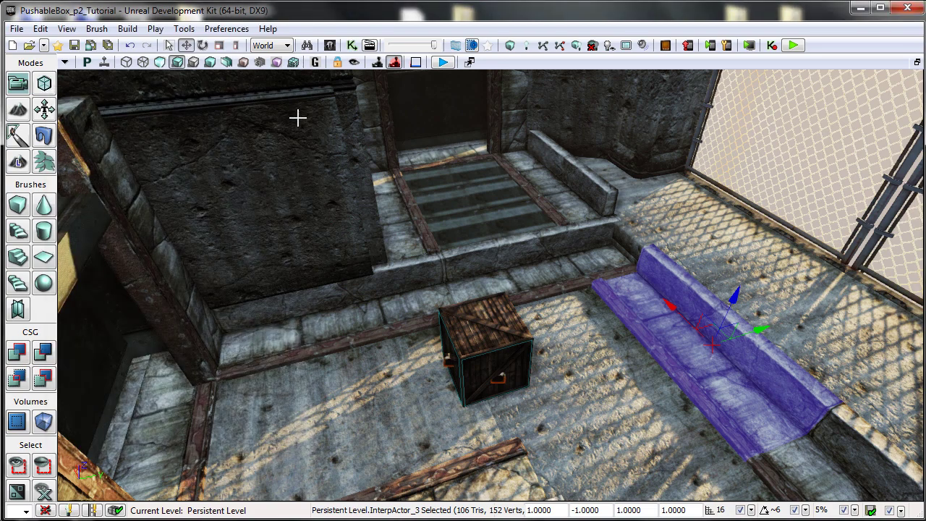
Step: Open Kismet maximized and examine the Create Camera and Change Player Pawn Speeds nodes in the camera and character system setup
{"action": "left_click", "coordinate": [351, 46]}
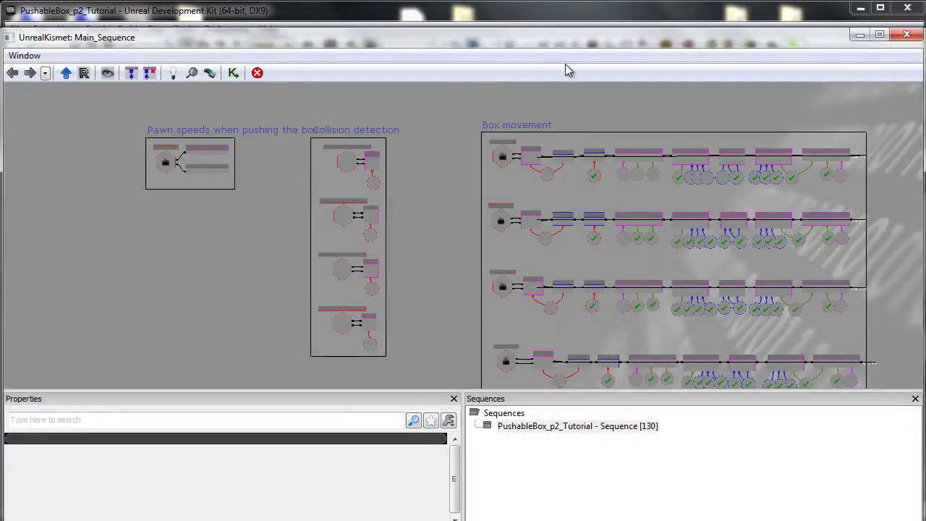
{"action": "double_click", "coordinate": [559, 33]}
{"action": "left_click_drag", "start_coordinate": [453, 144], "coordinate": [424, 410]}
{"action": "scroll", "coordinate": [446, 170], "scroll_direction": "up", "scroll_amount": 5}
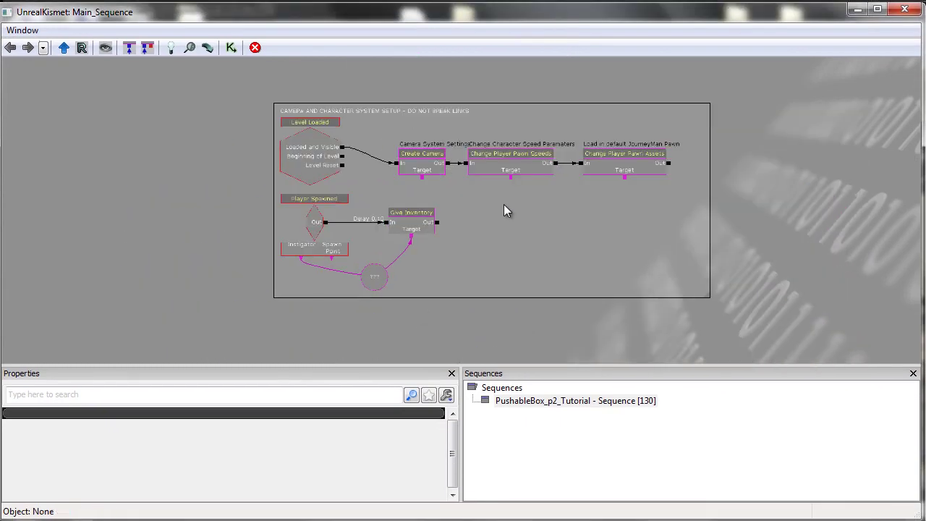
{"action": "left_click", "coordinate": [434, 170]}
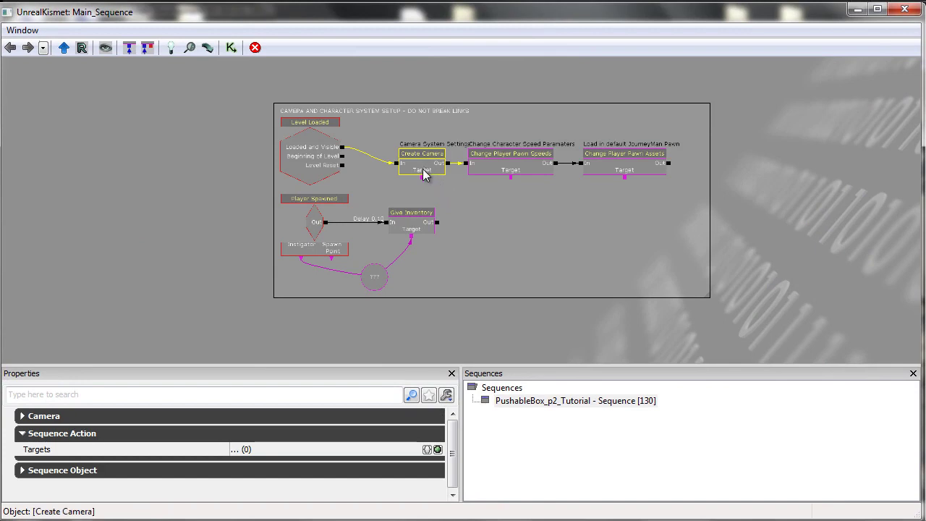
{"action": "left_click", "coordinate": [511, 165]}
{"action": "left_click", "coordinate": [580, 233]}
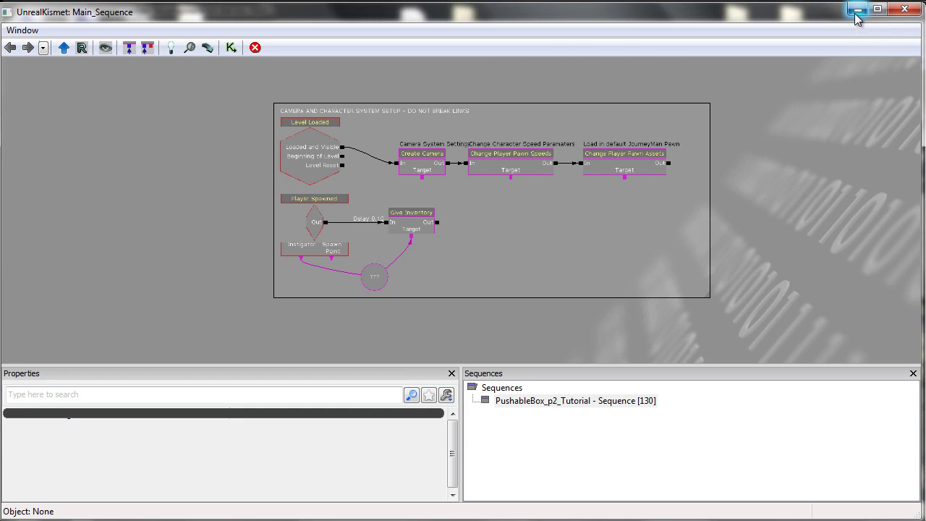
Step: Review the whole camera and character system setup comment group and close Kismet
{"action": "left_click_drag", "start_coordinate": [603, 238], "coordinate": [568, 238]}
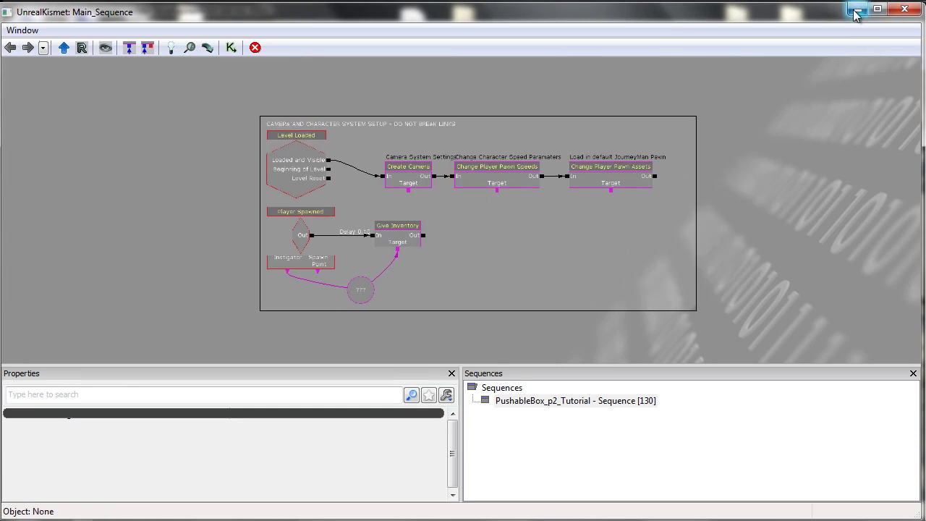
{"action": "left_click_drag", "start_coordinate": [601, 228], "coordinate": [573, 203]}
{"action": "left_click_drag", "start_coordinate": [515, 227], "coordinate": [544, 180]}
{"action": "scroll", "coordinate": [542, 219], "scroll_direction": "down", "scroll_amount": 2}
{"action": "left_click_drag", "start_coordinate": [609, 209], "coordinate": [647, 169]}
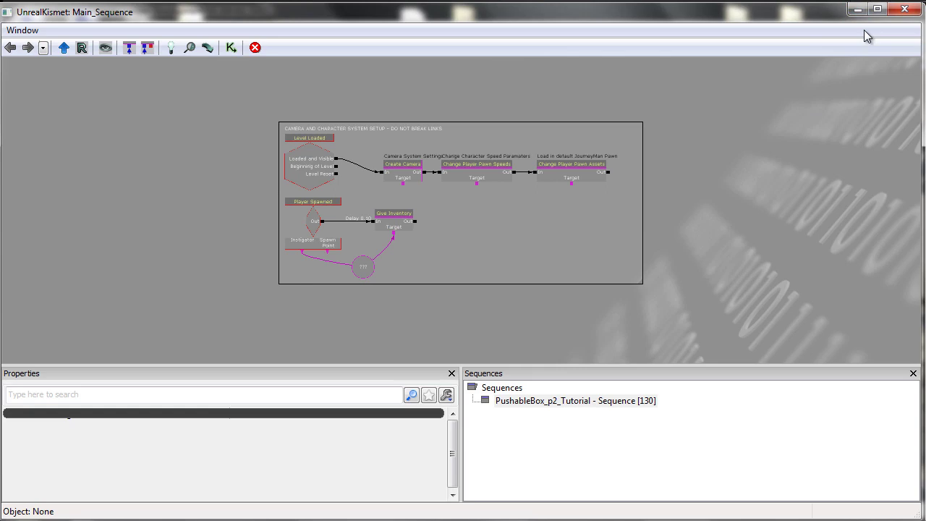
{"action": "left_click", "coordinate": [901, 14]}
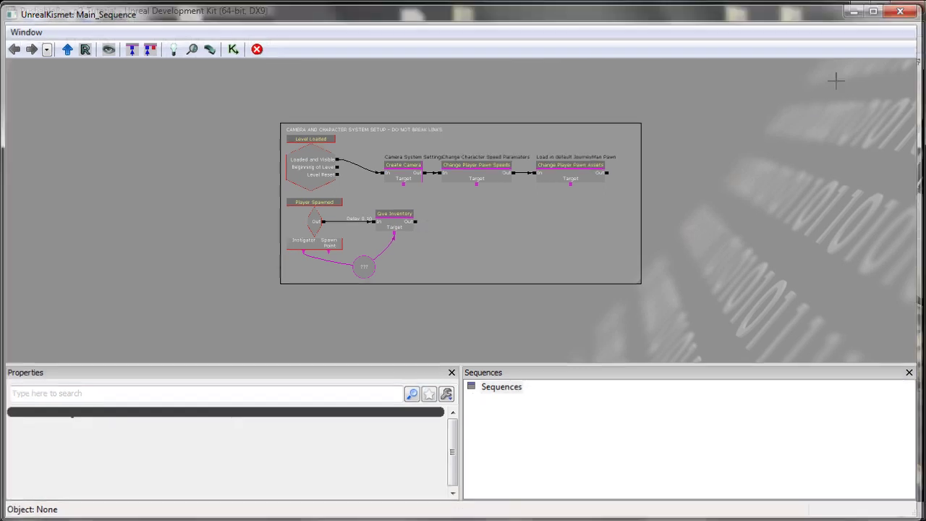
Step: Select all the low border wall InterpActors that surround the floor area around the wooden crate
{"action": "right_click_drag", "start_coordinate": [615, 333], "coordinate": [605, 354]}
{"action": "left_click_drag", "start_coordinate": [604, 355], "coordinate": [593, 458]}
{"action": "middle_click_drag", "start_coordinate": [593, 458], "coordinate": [603, 310]}
{"action": "left_click_drag", "start_coordinate": [591, 291], "coordinate": [527, 259]}
{"action": "right_click_drag", "start_coordinate": [527, 260], "coordinate": [435, 274]}
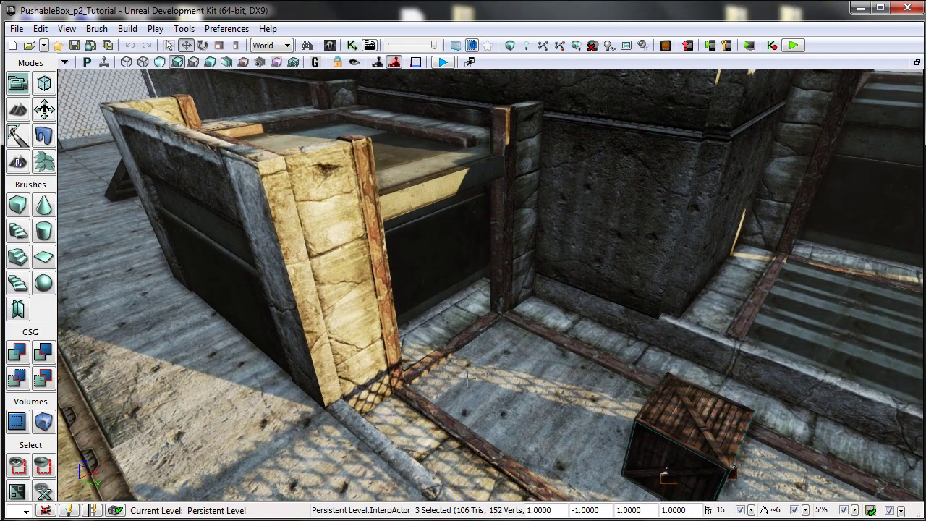
{"action": "right_click_drag", "start_coordinate": [467, 377], "coordinate": [513, 360]}
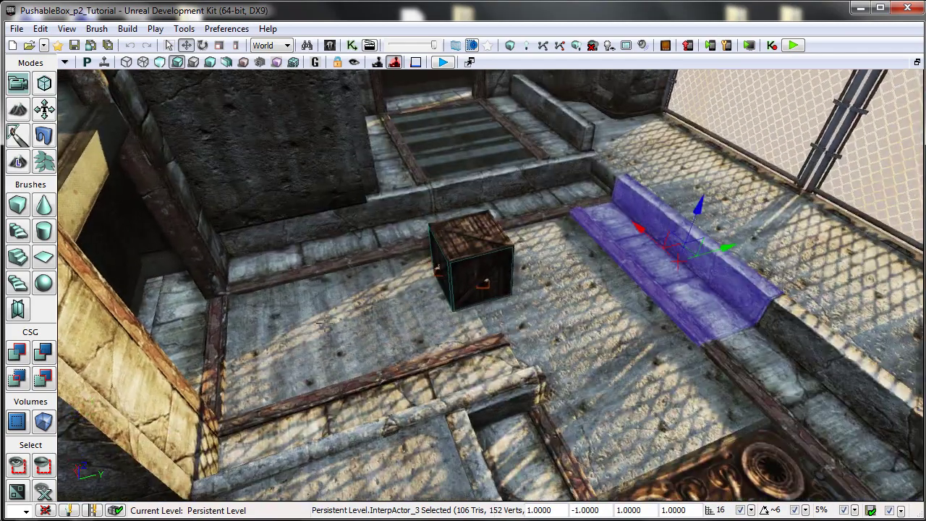
{"action": "left_click", "coordinate": [317, 268]}
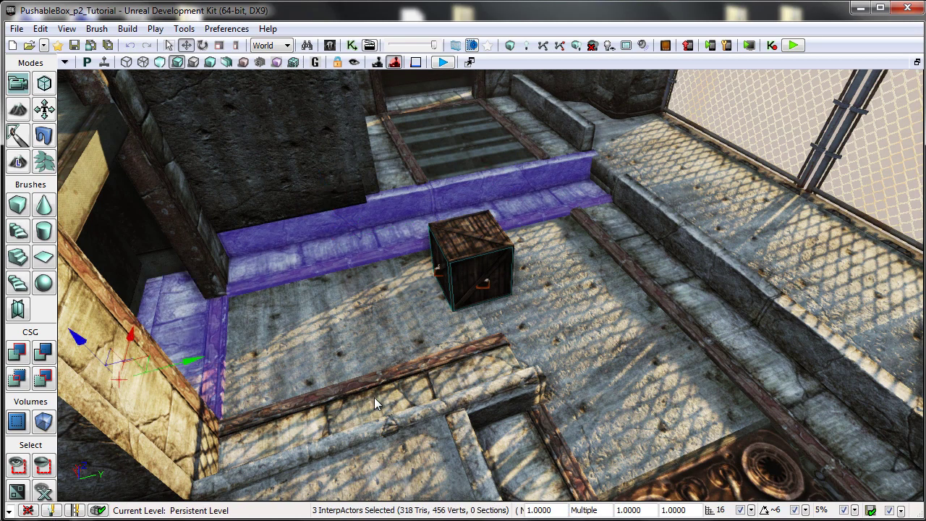
{"action": "left_click", "coordinate": [518, 444], "text": "ctrl"}
{"action": "right_click_drag", "start_coordinate": [519, 443], "coordinate": [641, 308]}
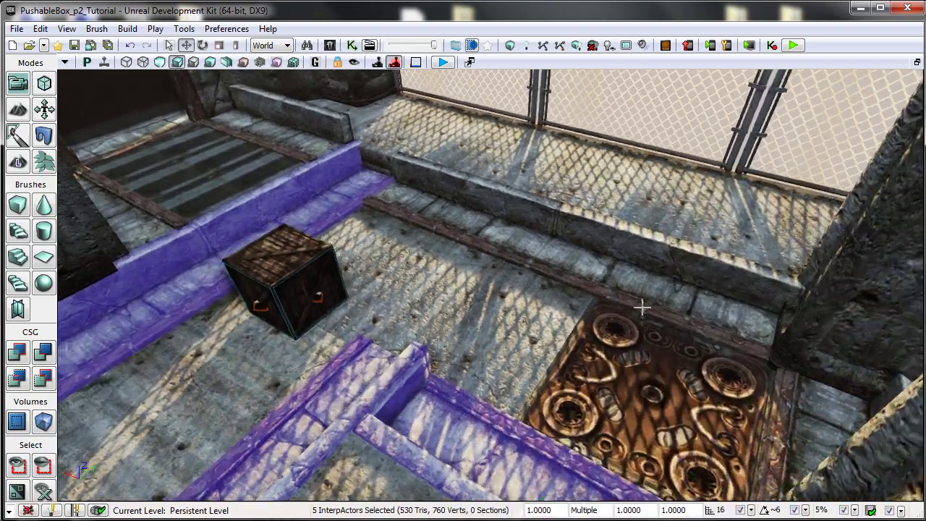
{"action": "left_click", "coordinate": [659, 296], "text": "ctrl"}
{"action": "left_click", "coordinate": [801, 415], "text": "ctrl"}
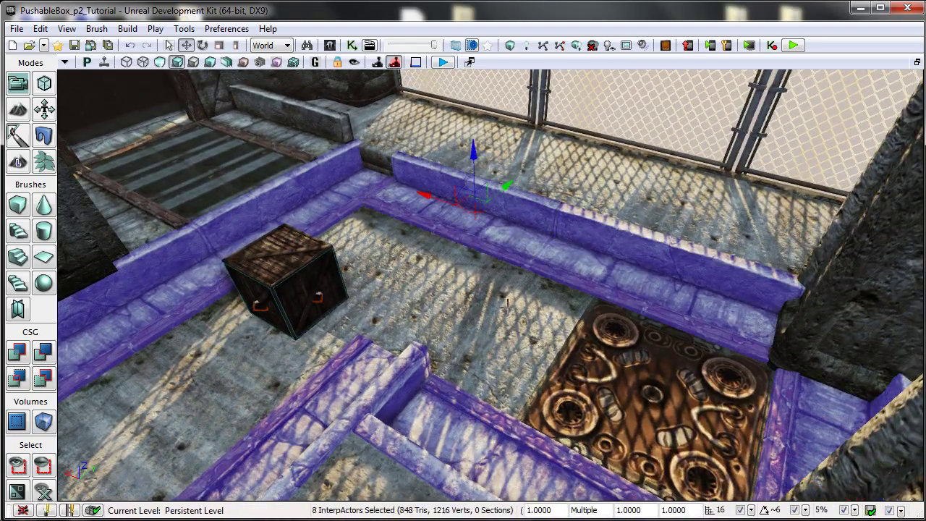
{"action": "right_click_drag", "start_coordinate": [506, 302], "coordinate": [628, 293]}
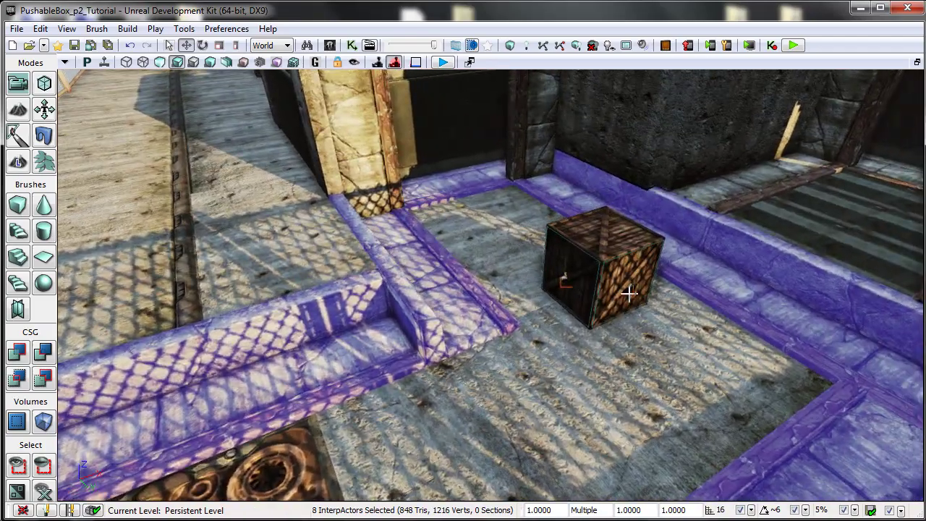
Step: Unlock the wooden crate's actor group and select the crate mesh on its own
{"action": "left_click", "coordinate": [597, 256]}
{"action": "left_click_drag", "start_coordinate": [565, 308], "coordinate": [438, 346]}
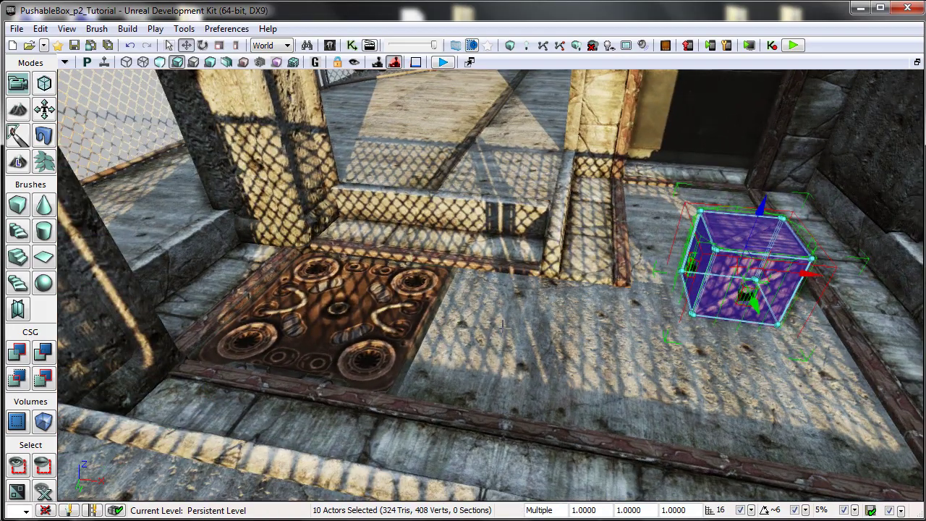
{"action": "right_click_drag", "start_coordinate": [501, 326], "coordinate": [546, 302]}
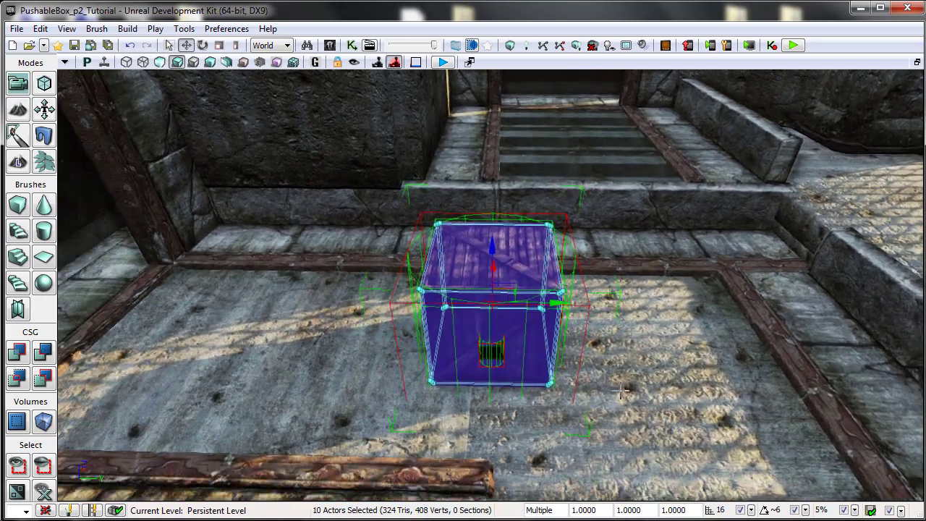
{"action": "left_click_drag", "start_coordinate": [620, 390], "coordinate": [651, 363]}
{"action": "mouse_move", "coordinate": [705, 353]}
{"action": "right_mouse_down"}
{"action": "mouse_move", "coordinate": [680, 405]}
{"action": "mouse_move", "coordinate": [705, 353]}
{"action": "right_mouse_up"}
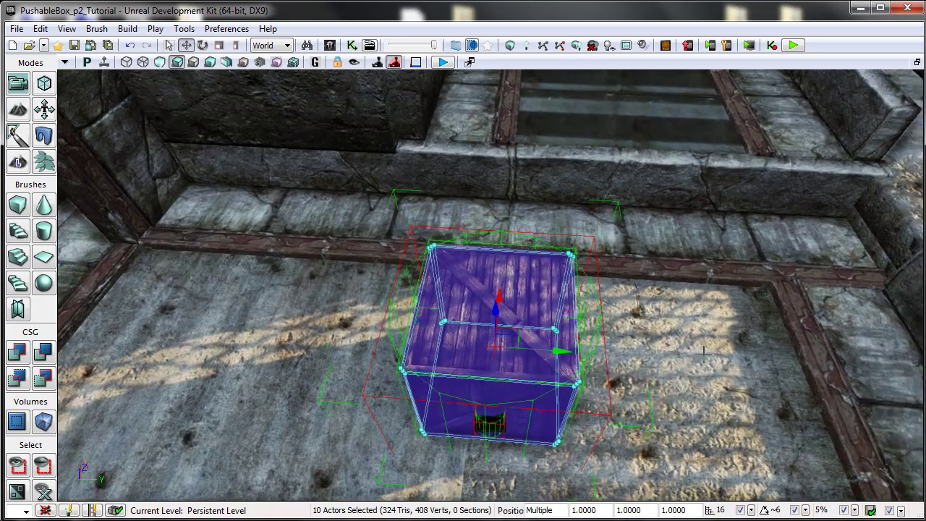
{"action": "right_click", "coordinate": [519, 303]}
{"action": "mouse_move", "coordinate": [592, 114]}
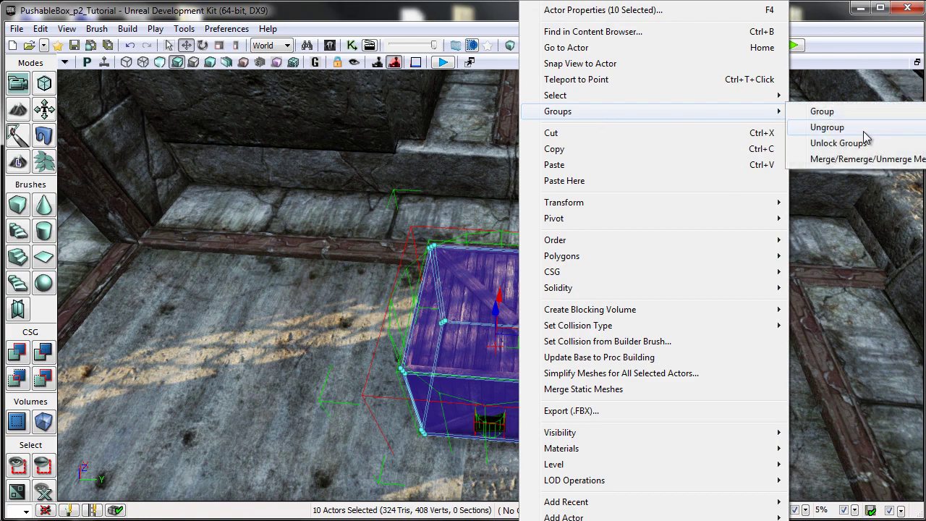
{"action": "left_click", "coordinate": [853, 144]}
{"action": "left_click_drag", "start_coordinate": [605, 210], "coordinate": [616, 256]}
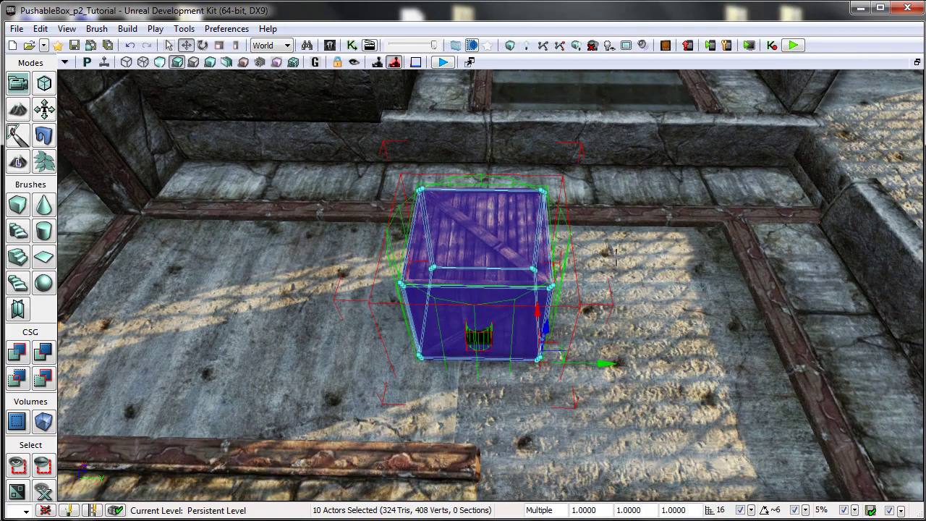
{"action": "left_click", "coordinate": [474, 234]}
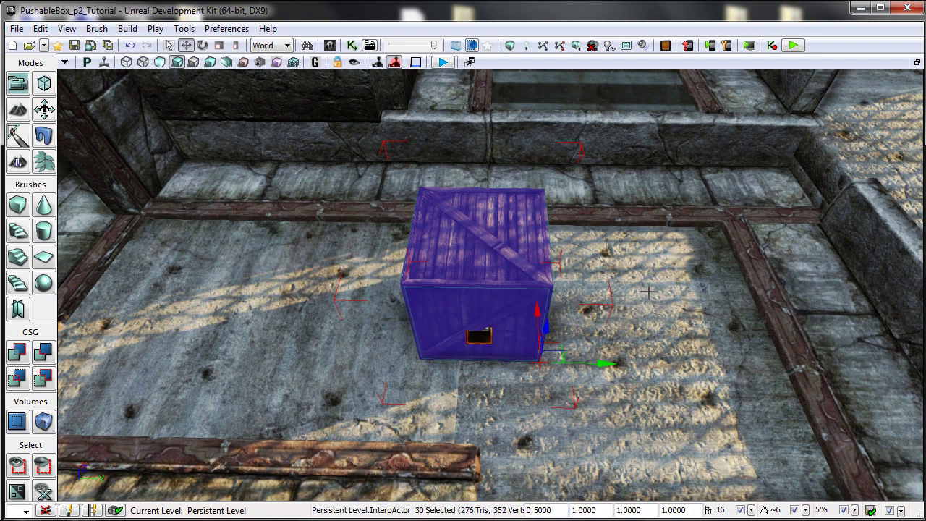
{"action": "mouse_move", "coordinate": [659, 306]}
{"action": "right_mouse_down"}
{"action": "mouse_move", "coordinate": [659, 263]}
{"action": "mouse_move", "coordinate": [658, 296]}
{"action": "right_mouse_up"}
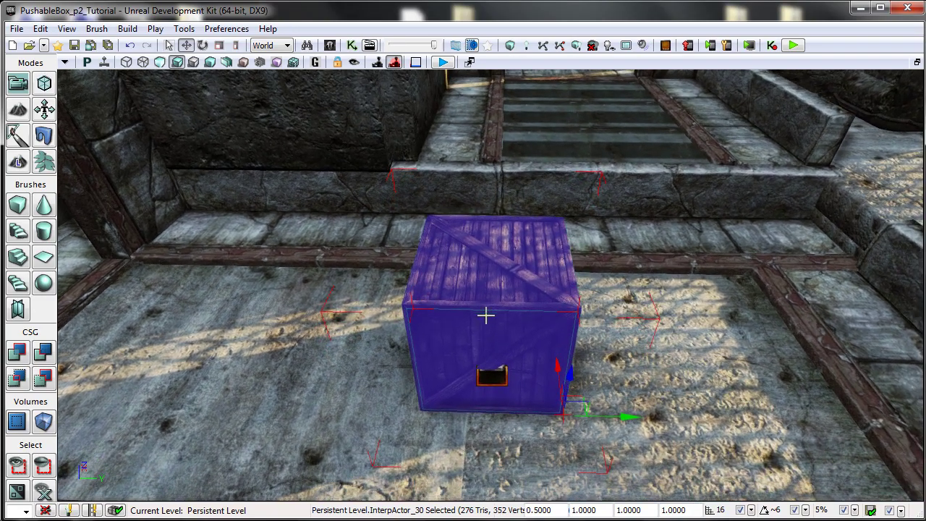
Step: Select the four DynamicTriggerVolumes on the sides of the crate together
{"action": "left_click", "coordinate": [485, 314]}
{"action": "right_click_drag", "start_coordinate": [553, 235], "coordinate": [554, 341]}
{"action": "left_click_drag", "start_coordinate": [553, 342], "coordinate": [551, 327]}
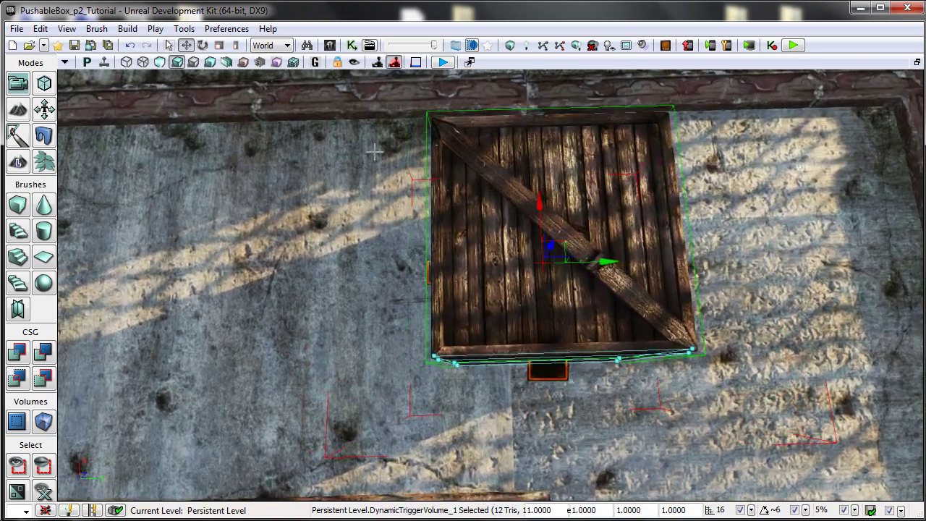
{"action": "left_click", "coordinate": [433, 205], "text": "ctrl"}
{"action": "left_click_drag", "start_coordinate": [472, 226], "coordinate": [881, 288]}
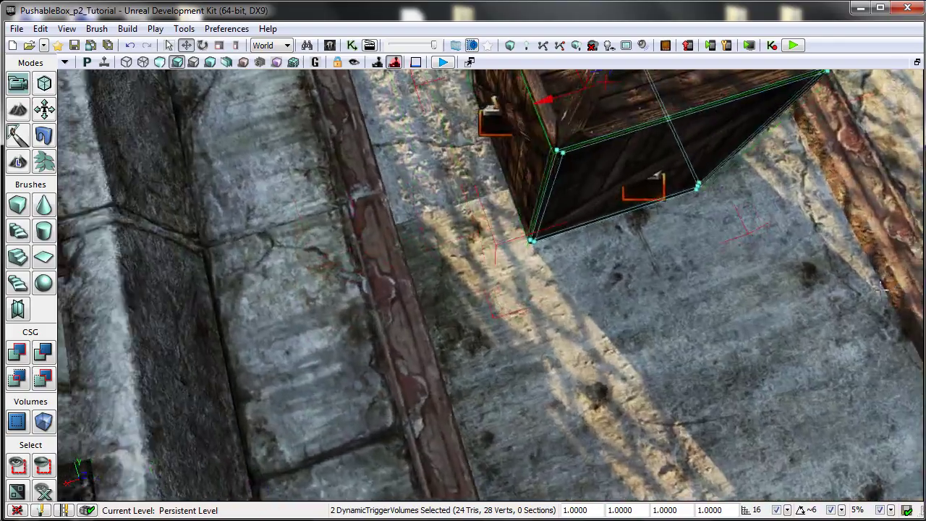
{"action": "right_click_drag", "start_coordinate": [880, 288], "coordinate": [475, 211]}
{"action": "left_click", "coordinate": [432, 215], "text": "ctrl"}
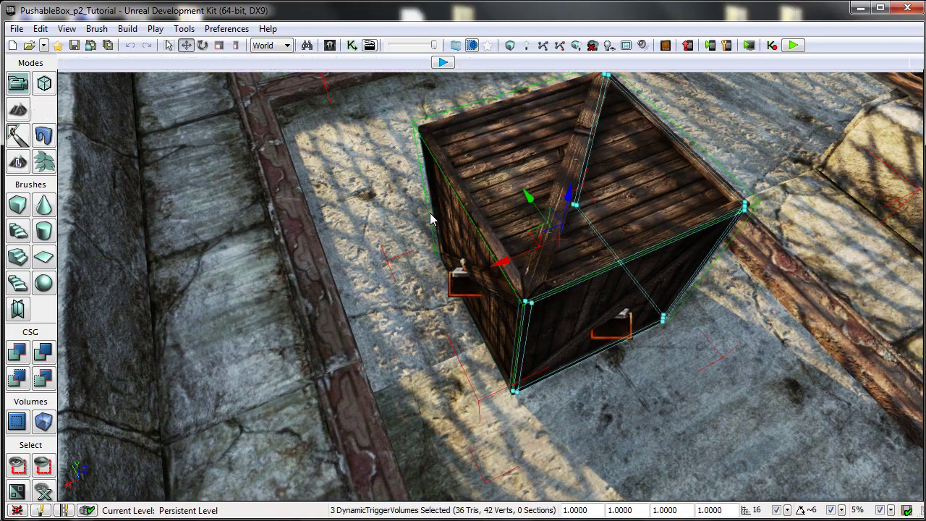
{"action": "right_click_drag", "start_coordinate": [442, 244], "coordinate": [821, 260]}
{"action": "left_click_drag", "start_coordinate": [821, 259], "coordinate": [821, 188]}
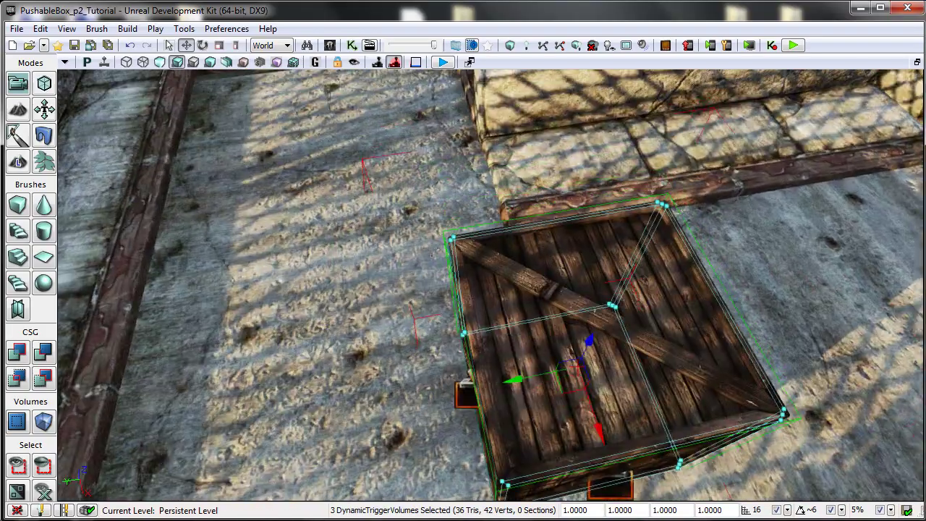
{"action": "left_click", "coordinate": [448, 262], "text": "ctrl"}
{"action": "left_click_drag", "start_coordinate": [557, 288], "coordinate": [670, 349]}
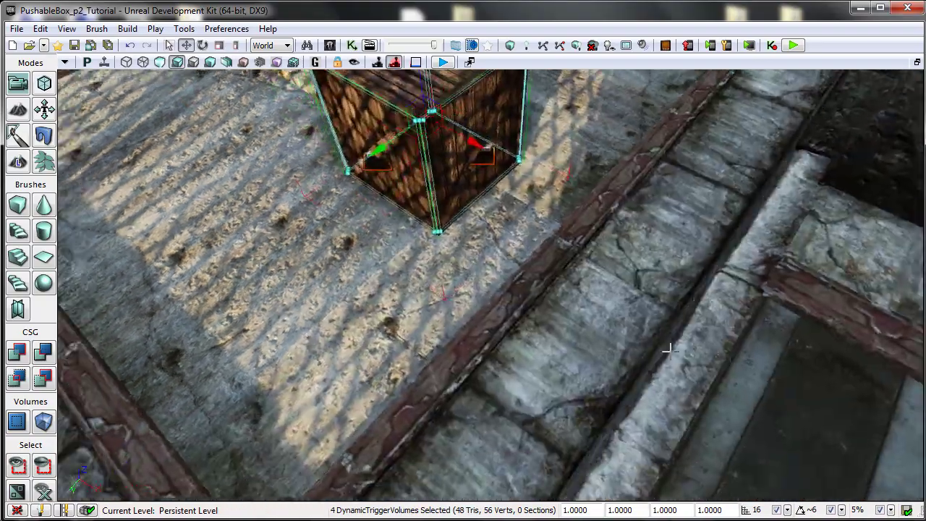
{"action": "right_click_drag", "start_coordinate": [669, 349], "coordinate": [868, 334]}
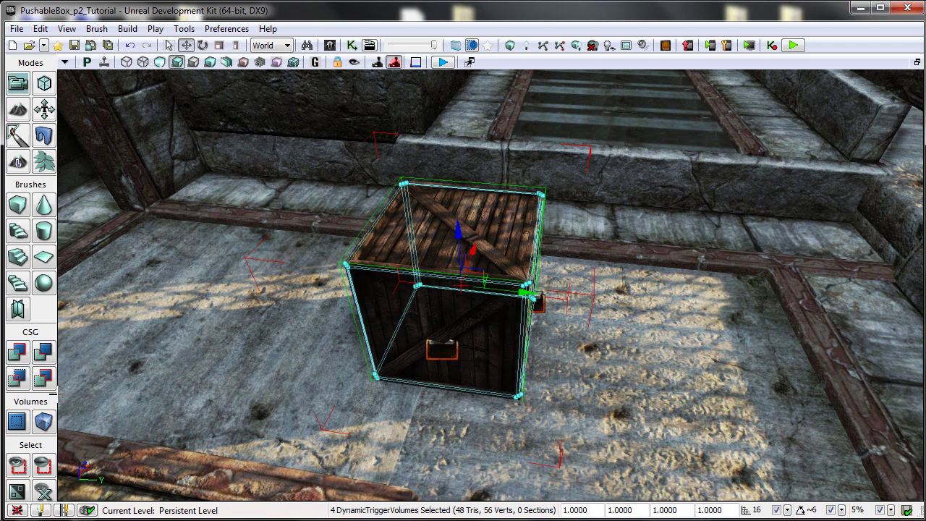
Step: Look up DynamicTriggerVolume in the list of available volume types, without adding a volume
{"action": "left_click", "coordinate": [46, 425]}
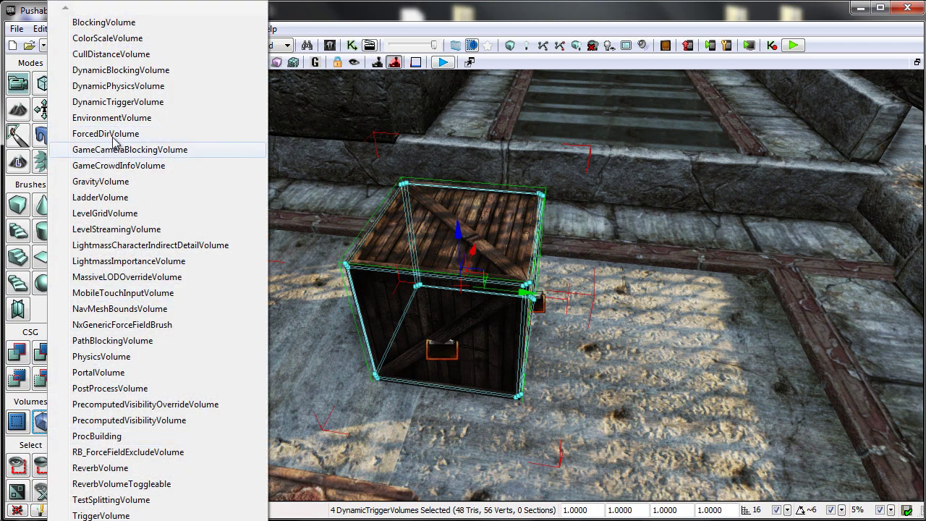
{"action": "left_click", "coordinate": [546, 315]}
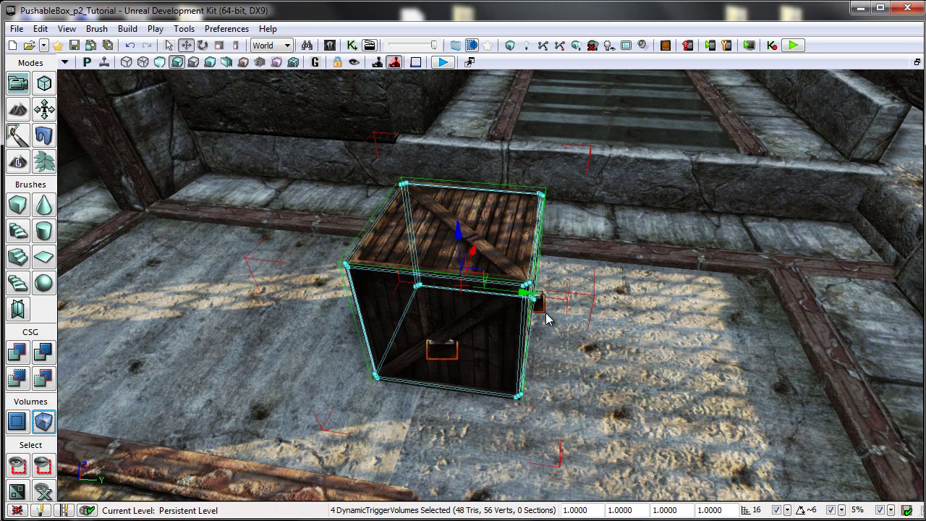
Step: Switch the viewport to the Top view in wireframe mode and frame the crate with its four trigger volumes
{"action": "right_click_drag", "start_coordinate": [546, 315], "coordinate": [546, 376]}
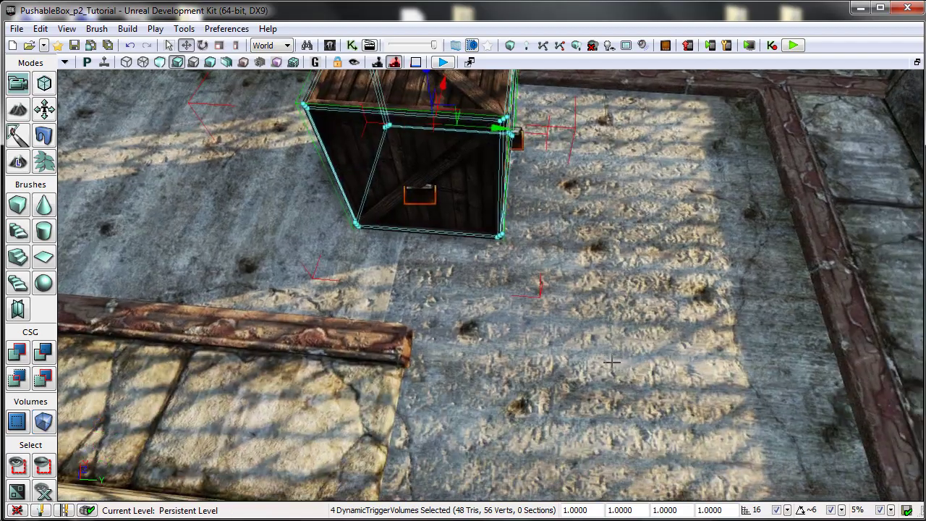
{"action": "left_click_drag", "start_coordinate": [546, 377], "coordinate": [546, 318]}
{"action": "right_click_drag", "start_coordinate": [546, 319], "coordinate": [546, 377]}
{"action": "left_click_drag", "start_coordinate": [546, 376], "coordinate": [546, 319]}
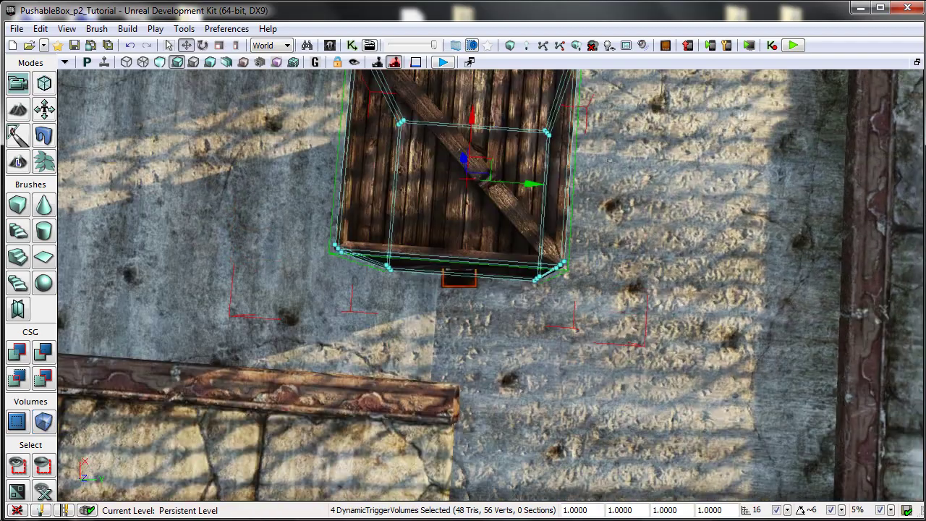
{"action": "left_click", "coordinate": [87, 62]}
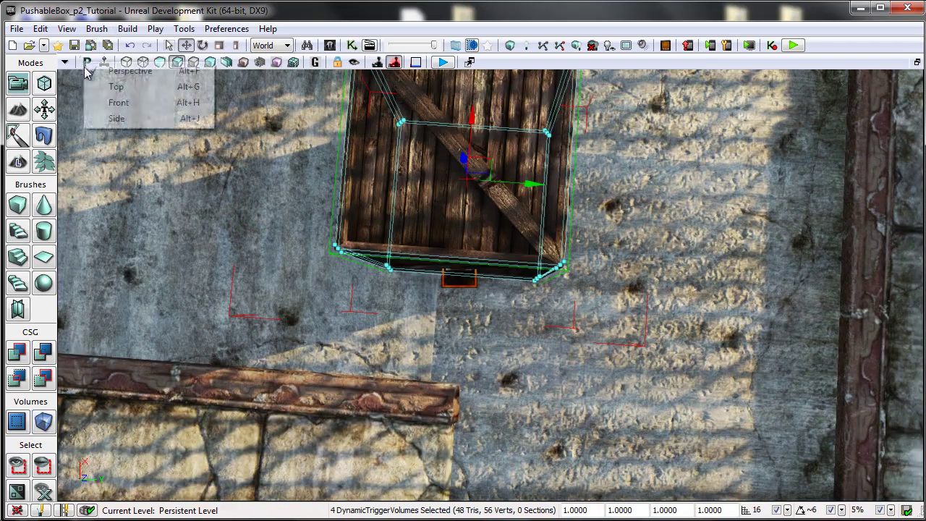
{"action": "left_click", "coordinate": [116, 87]}
{"action": "left_click", "coordinate": [126, 62]}
{"action": "scroll", "coordinate": [502, 326], "scroll_direction": "up", "scroll_amount": 5}
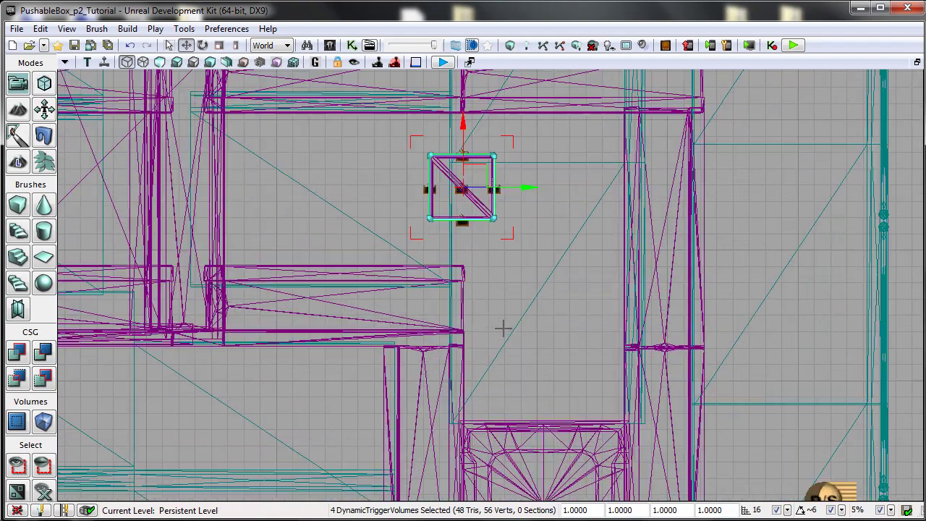
{"action": "left_click_drag", "start_coordinate": [570, 289], "coordinate": [595, 357]}
{"action": "scroll", "coordinate": [575, 298], "scroll_direction": "up", "scroll_amount": 5}
{"action": "left_click_drag", "start_coordinate": [547, 210], "coordinate": [630, 259]}
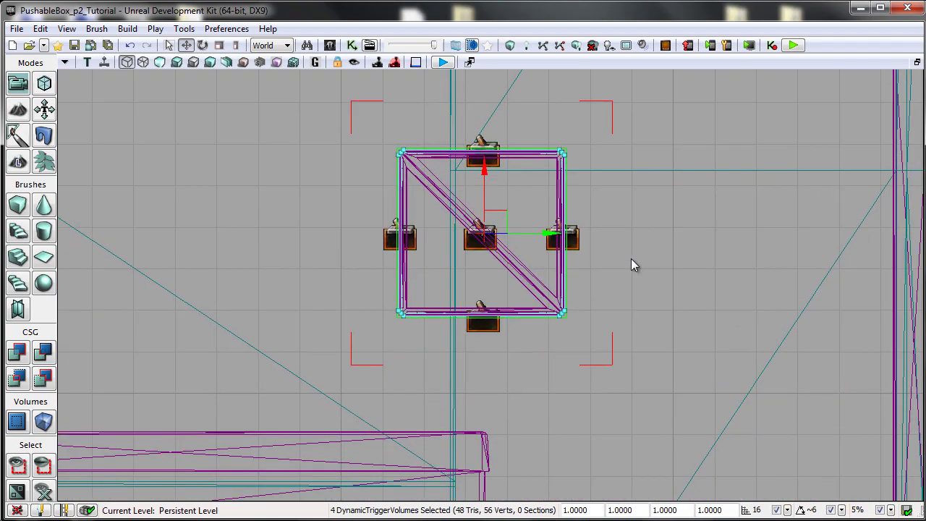
Step: Clear the selection and examine how the DynamicTriggerVolume edges sit outside the crate mesh at one corner
{"action": "left_click", "coordinate": [632, 235]}
{"action": "scroll", "coordinate": [614, 246], "scroll_direction": "up", "scroll_amount": 4}
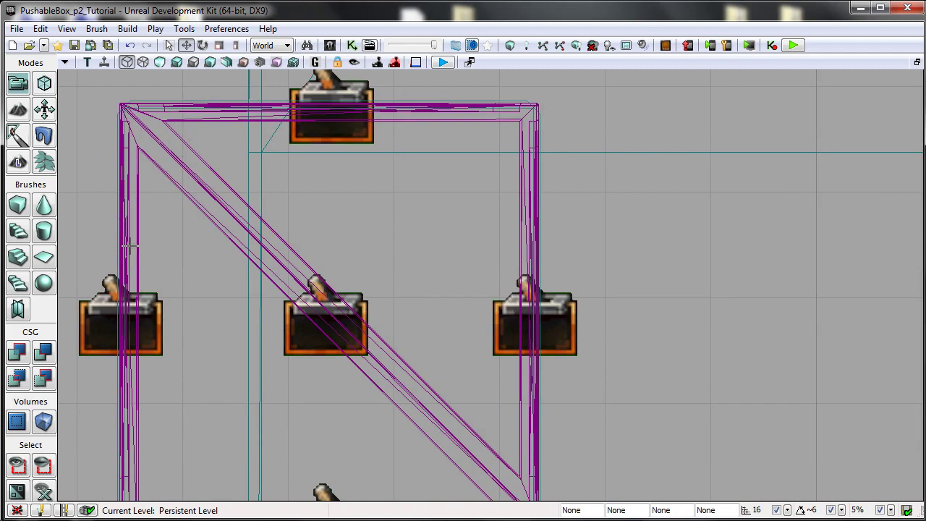
{"action": "left_click_drag", "start_coordinate": [204, 282], "coordinate": [281, 126]}
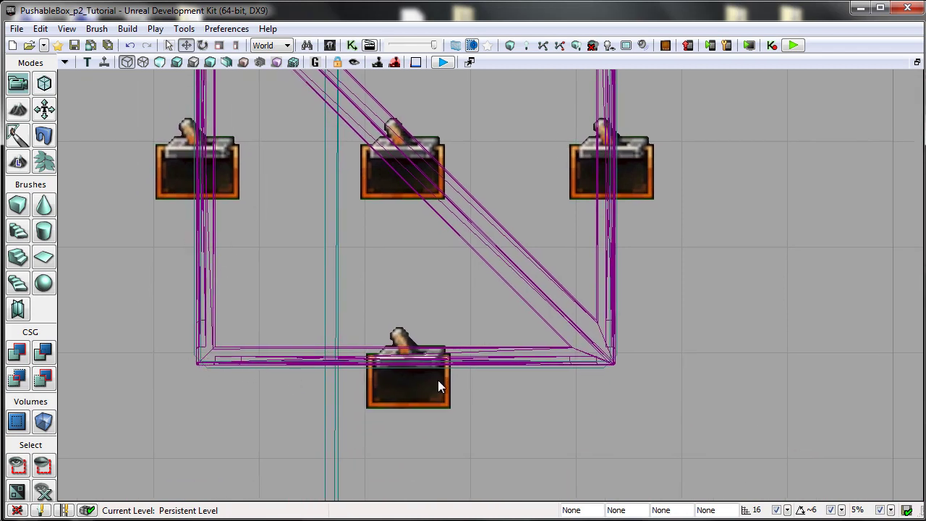
{"action": "scroll", "coordinate": [684, 327], "scroll_direction": "up", "scroll_amount": 5}
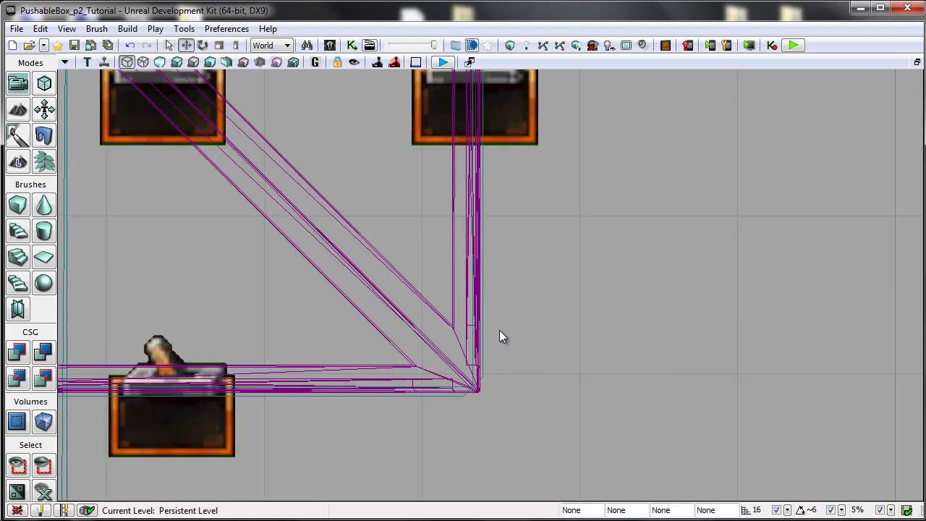
{"action": "left_click", "coordinate": [477, 348]}
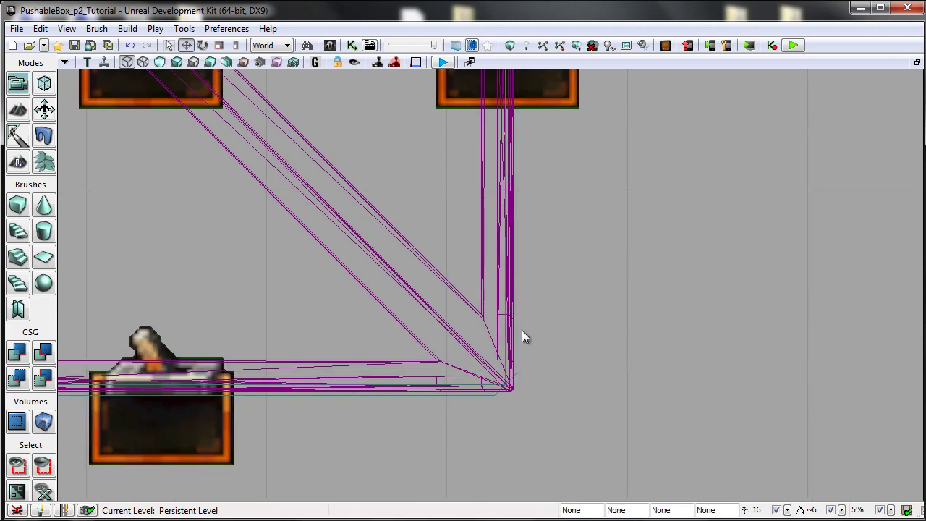
{"action": "left_click", "coordinate": [520, 334]}
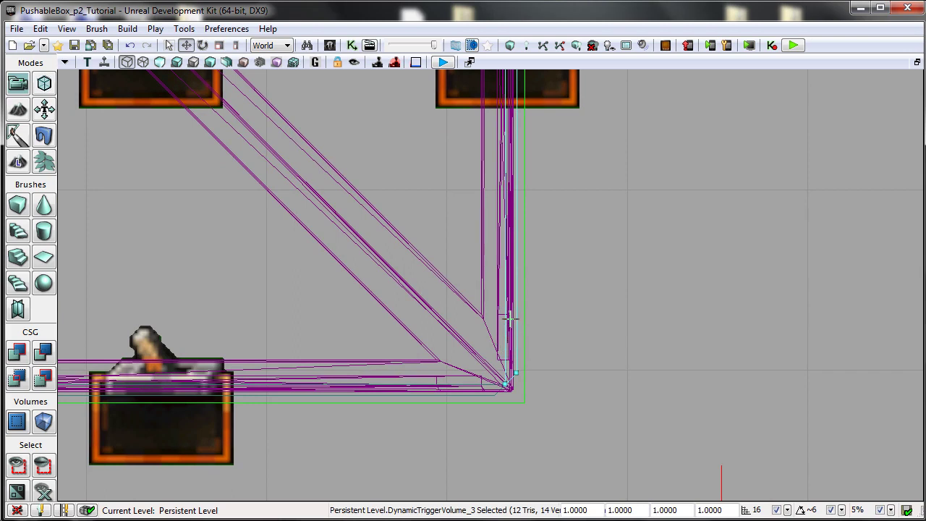
{"action": "left_click_drag", "start_coordinate": [555, 332], "coordinate": [696, 305]}
{"action": "left_click_drag", "start_coordinate": [697, 243], "coordinate": [688, 268]}
{"action": "key", "text": "Escape"}
{"action": "left_click_drag", "start_coordinate": [617, 272], "coordinate": [606, 322]}
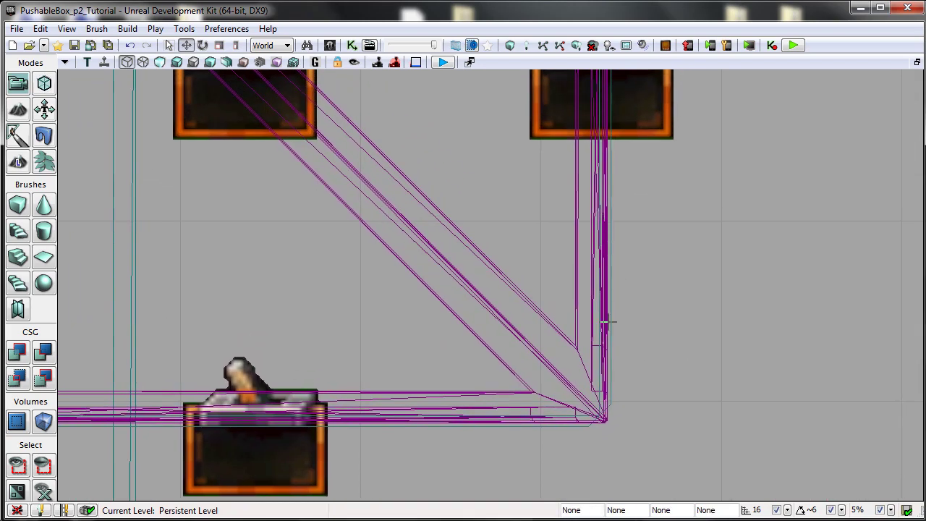
Step: Examine the crate's remaining corners in the top wireframe view for how the volumes on adjacent sides meet
{"action": "left_click_drag", "start_coordinate": [675, 286], "coordinate": [678, 441]}
{"action": "left_click_drag", "start_coordinate": [719, 249], "coordinate": [723, 472]}
{"action": "left_click_drag", "start_coordinate": [664, 168], "coordinate": [666, 276]}
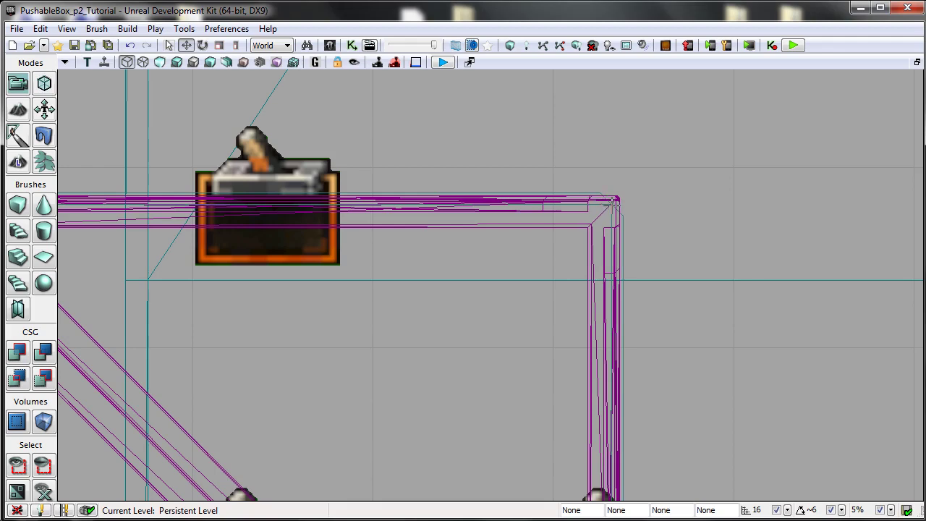
{"action": "left_click_drag", "start_coordinate": [403, 282], "coordinate": [520, 177]}
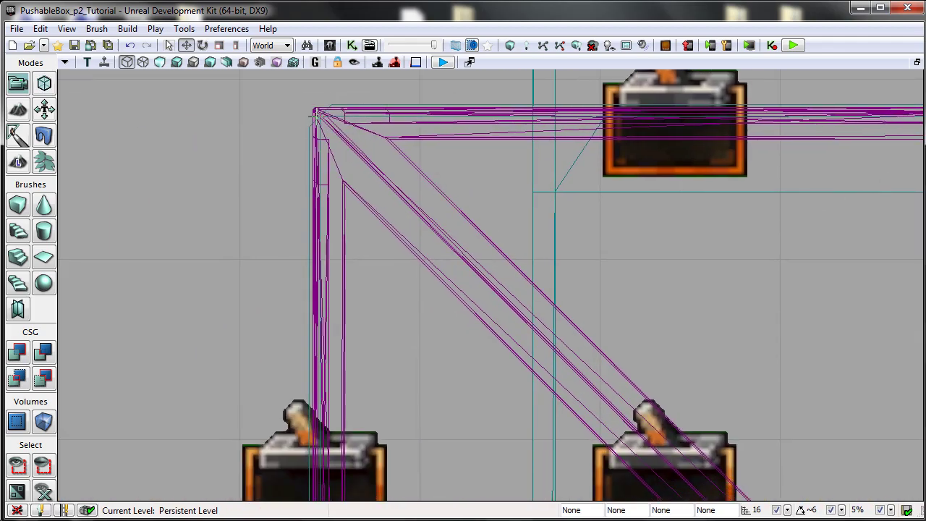
{"action": "left_click_drag", "start_coordinate": [388, 288], "coordinate": [406, 158]}
{"action": "scroll", "coordinate": [443, 233], "scroll_direction": "down", "scroll_amount": 5}
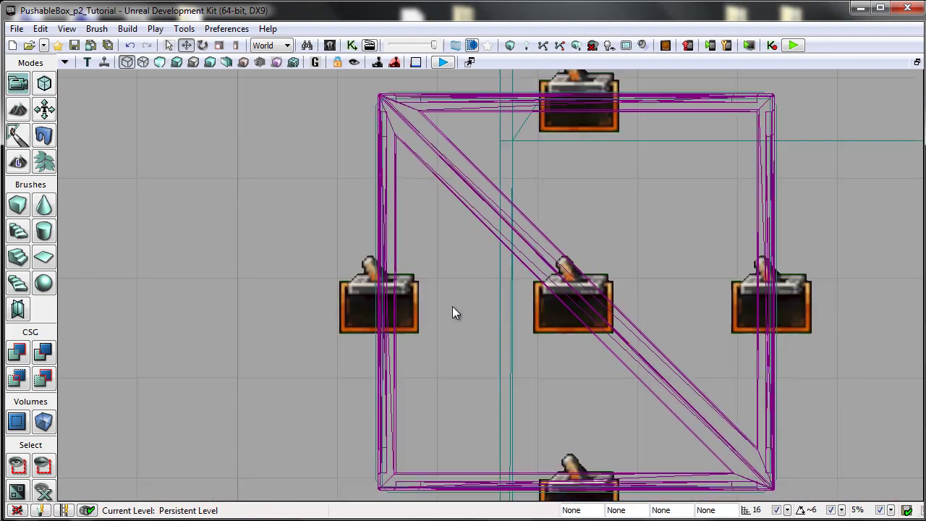
{"action": "left_click_drag", "start_coordinate": [460, 404], "coordinate": [446, 293]}
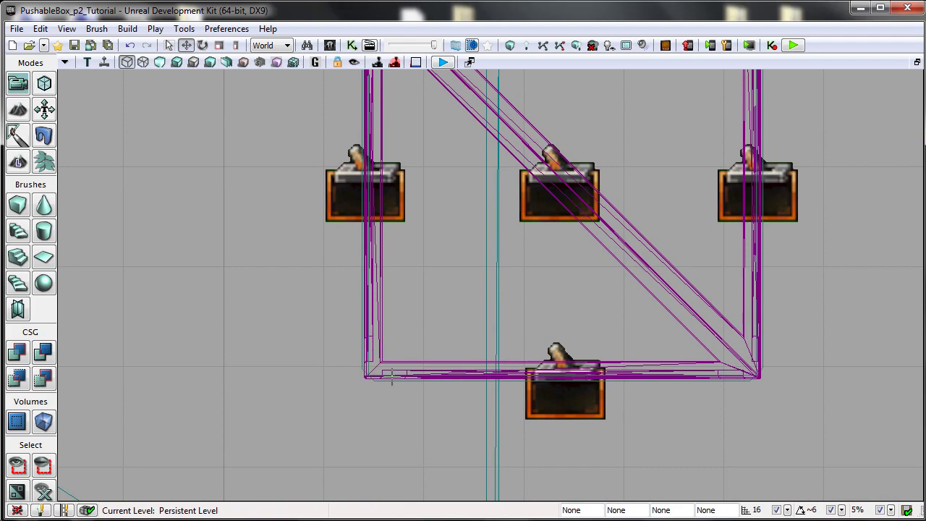
{"action": "scroll", "coordinate": [405, 394], "scroll_direction": "up", "scroll_amount": 3}
{"action": "left_click_drag", "start_coordinate": [391, 388], "coordinate": [320, 393]}
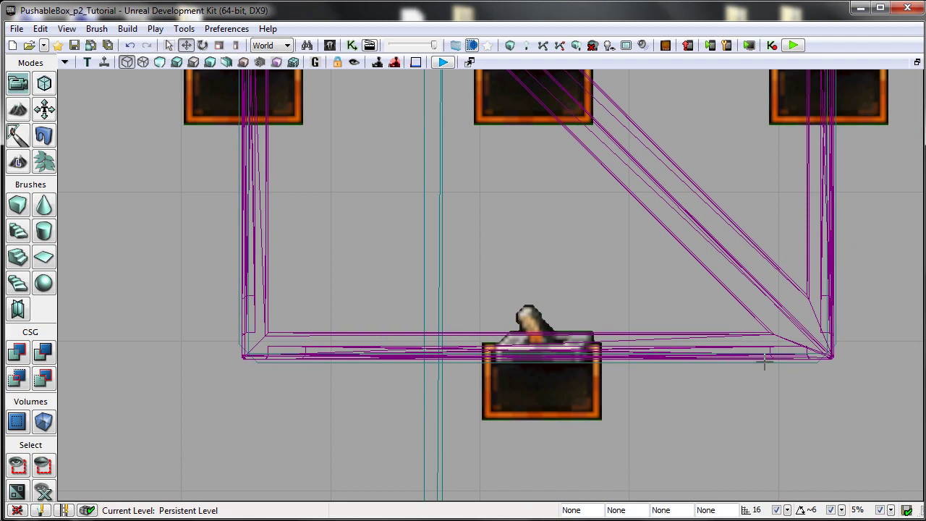
Step: Select the outer DynamicTriggerVolume around the whole crate to check its extent, and clear the selection
{"action": "left_click", "coordinate": [239, 316]}
{"action": "left_click", "coordinate": [832, 293]}
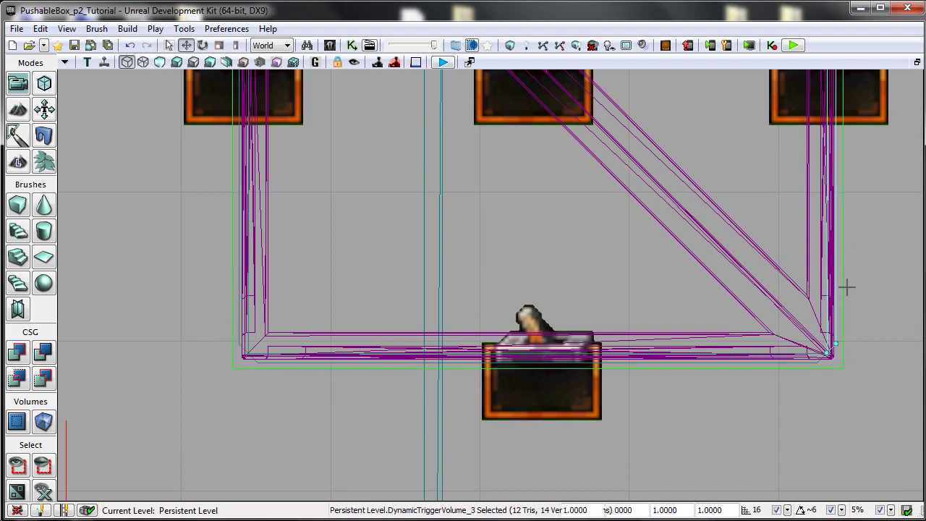
{"action": "left_click_drag", "start_coordinate": [522, 249], "coordinate": [529, 293]}
{"action": "left_click", "coordinate": [538, 273]}
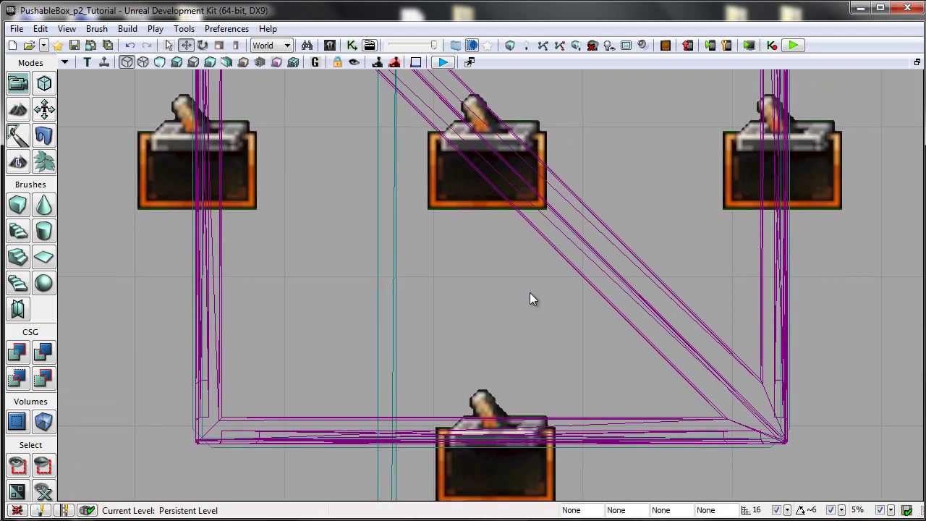
{"action": "scroll", "coordinate": [531, 293], "scroll_direction": "down", "scroll_amount": 2}
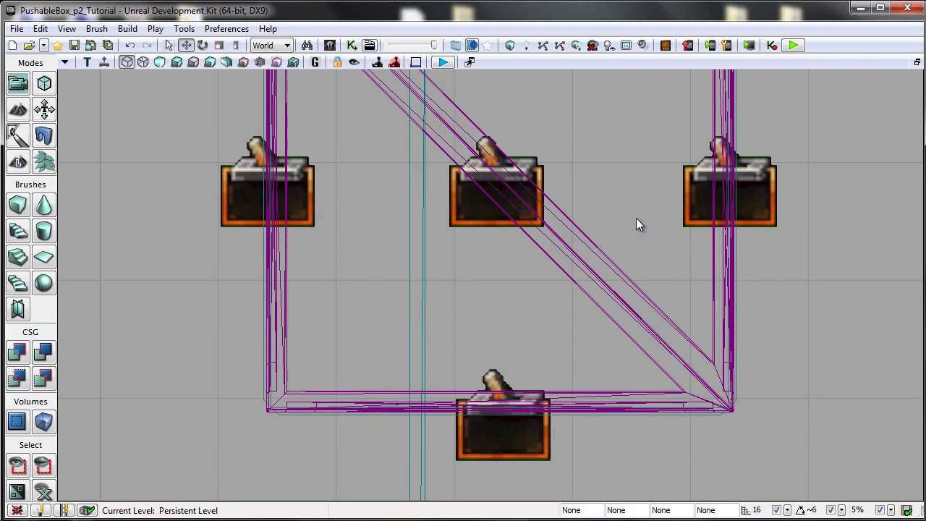
{"action": "left_click", "coordinate": [733, 248]}
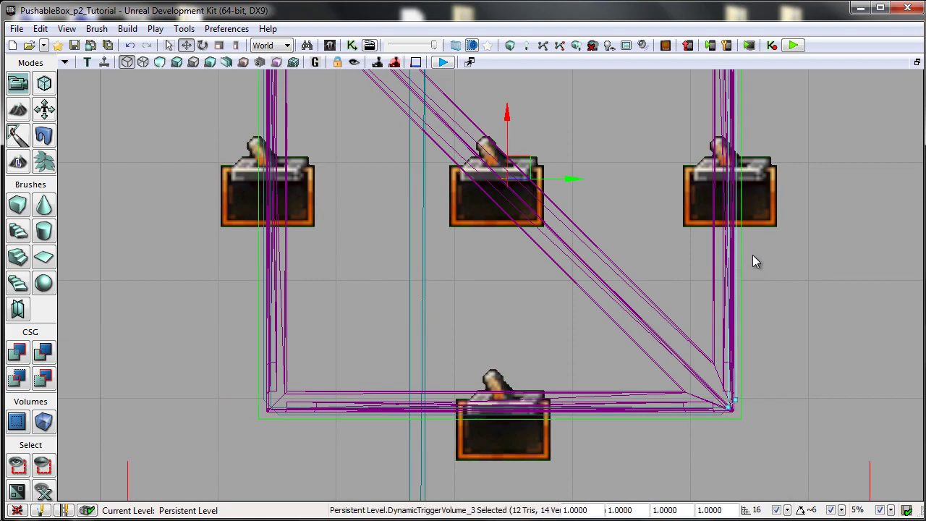
{"action": "left_click_drag", "start_coordinate": [607, 170], "coordinate": [583, 199]}
{"action": "left_click", "coordinate": [800, 202]}
{"action": "left_click_drag", "start_coordinate": [800, 201], "coordinate": [736, 233]}
{"action": "scroll", "coordinate": [779, 228], "scroll_direction": "down", "scroll_amount": 2}
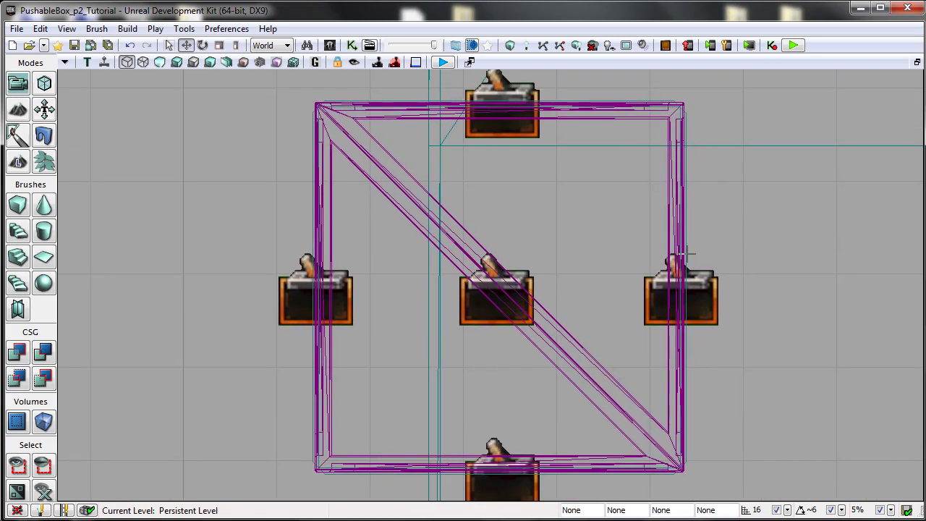
Step: Select the four Triggers at the middle of the crate's sides together, leaving out the one at its centre
{"action": "left_click", "coordinate": [700, 294]}
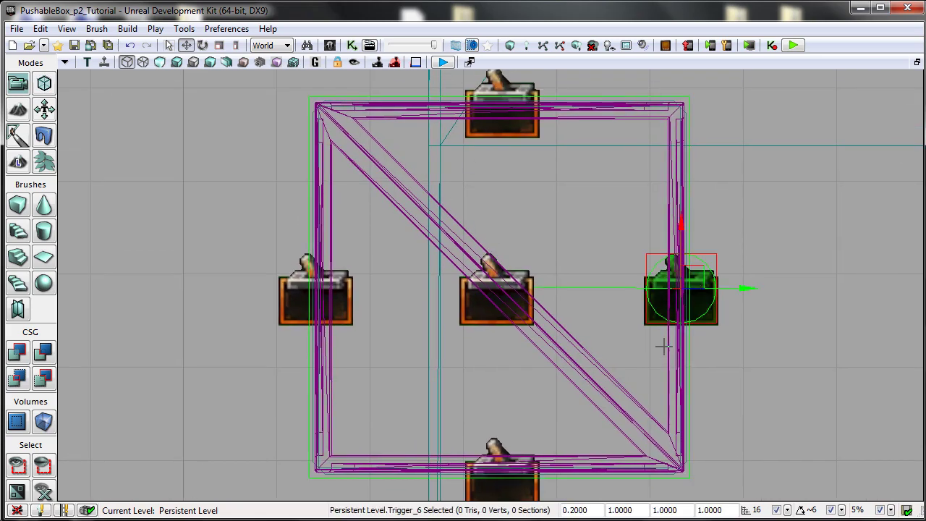
{"action": "left_click_drag", "start_coordinate": [607, 388], "coordinate": [612, 292]}
{"action": "left_click", "coordinate": [520, 397], "text": "ctrl"}
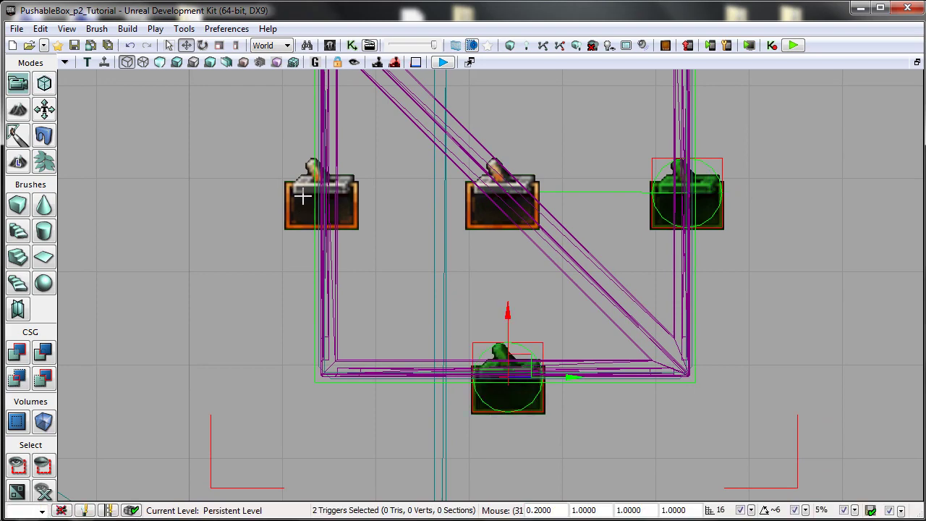
{"action": "left_click", "coordinate": [302, 195], "text": "ctrl"}
{"action": "left_click_drag", "start_coordinate": [451, 189], "coordinate": [517, 159]}
{"action": "left_click", "coordinate": [510, 145], "text": "ctrl"}
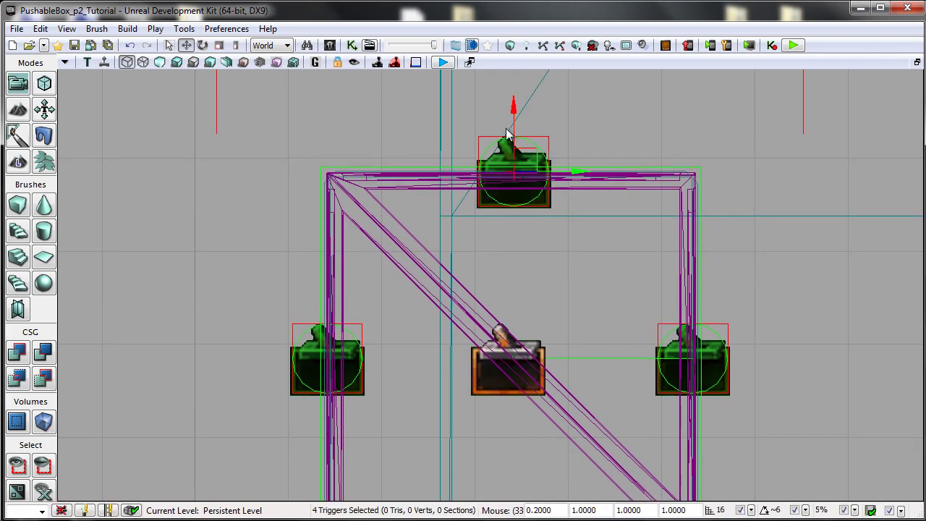
{"action": "left_click_drag", "start_coordinate": [546, 230], "coordinate": [619, 203]}
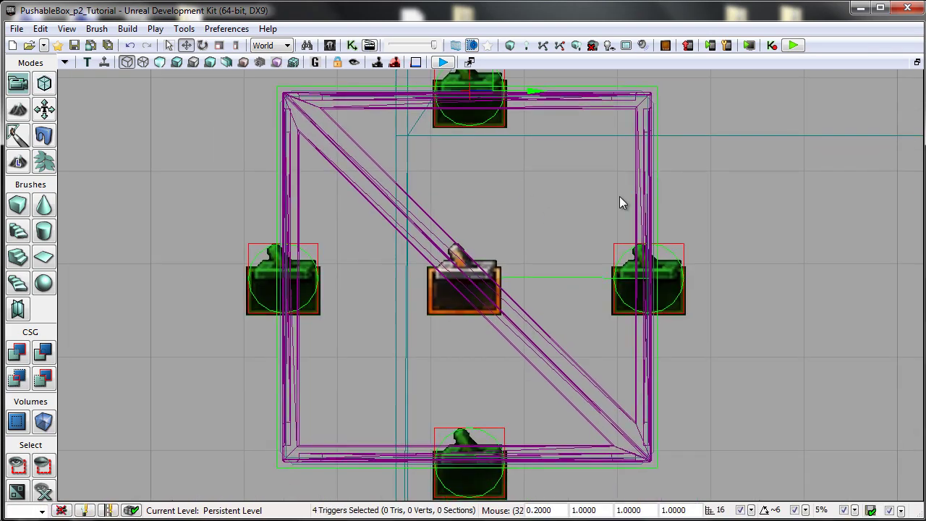
{"action": "left_click_drag", "start_coordinate": [682, 339], "coordinate": [675, 299]}
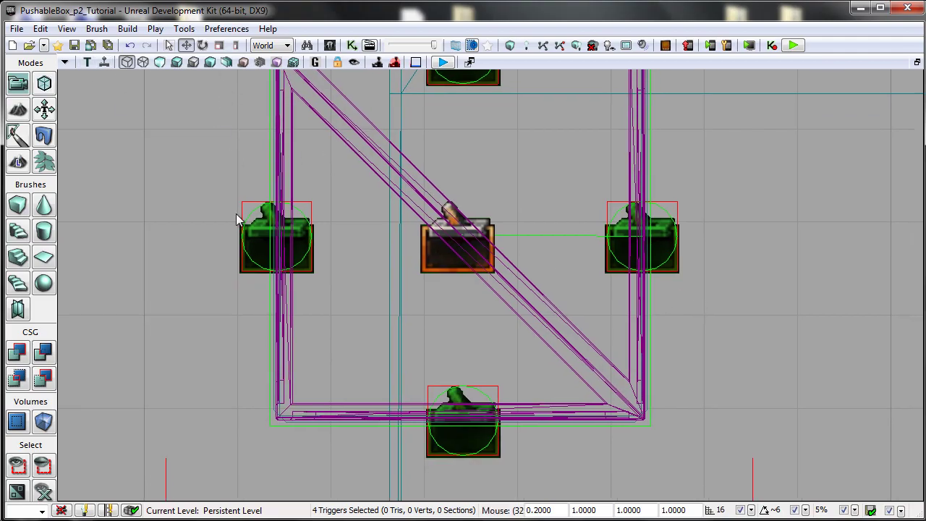
Step: Return the viewport to Perspective in lit mode and frame two side faces of the crate with their triggers
{"action": "left_click", "coordinate": [87, 62]}
{"action": "left_click", "coordinate": [127, 74]}
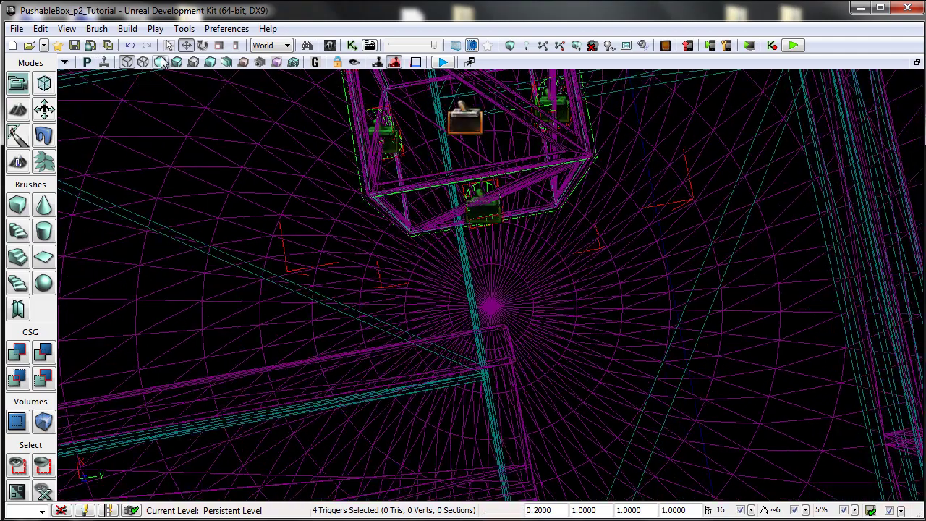
{"action": "left_click", "coordinate": [177, 63]}
{"action": "mouse_move", "coordinate": [428, 246]}
{"action": "left_mouse_down"}
{"action": "mouse_move", "coordinate": [428, 203]}
{"action": "mouse_move", "coordinate": [461, 246]}
{"action": "left_mouse_up"}
{"action": "right_click_drag", "start_coordinate": [461, 246], "coordinate": [467, 182]}
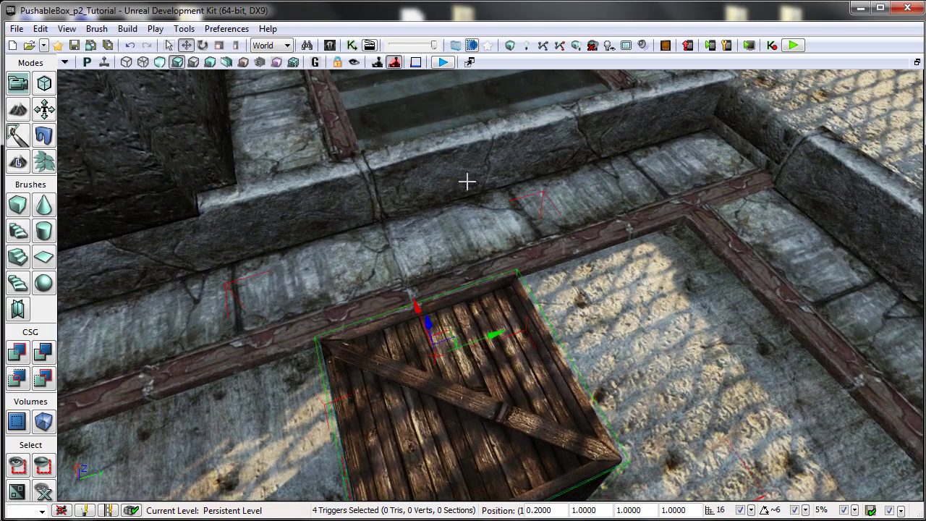
{"action": "left_click_drag", "start_coordinate": [467, 182], "coordinate": [491, 233]}
{"action": "right_click_drag", "start_coordinate": [489, 232], "coordinate": [492, 343]}
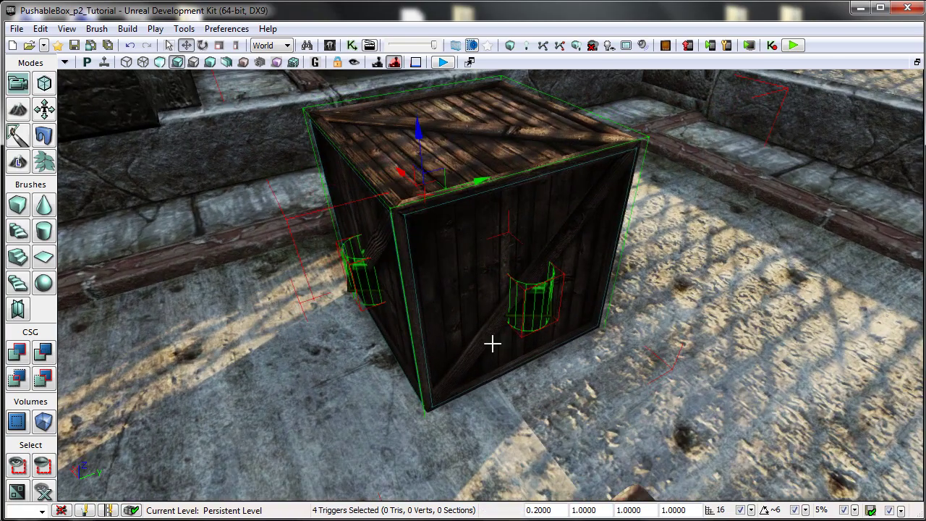
Step: Select the cylindrical Trigger on the crate's front face and open its properties
{"action": "left_click", "coordinate": [516, 299]}
{"action": "left_click", "coordinate": [502, 314]}
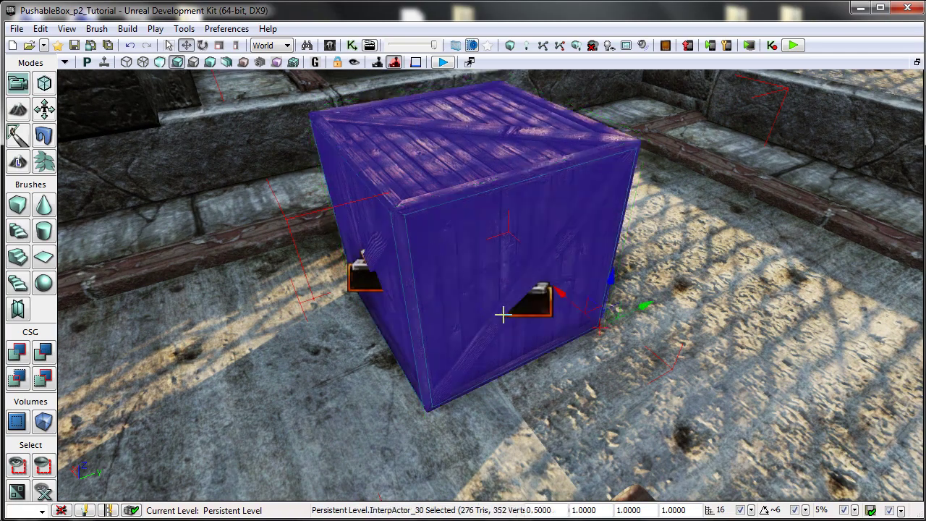
{"action": "left_click", "coordinate": [543, 322]}
{"action": "double_click", "coordinate": [534, 299]}
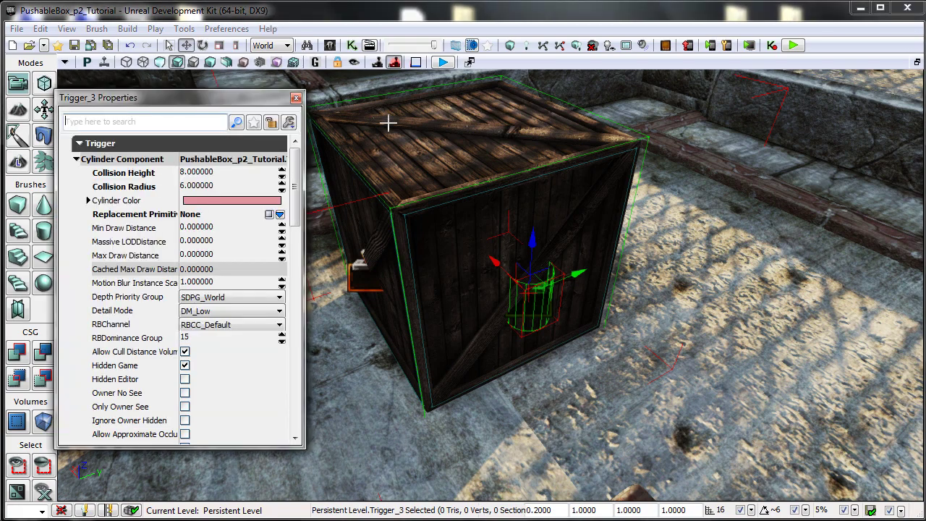
Step: Compare the Attachment settings of the front-face Trigger with those of the DynamicTriggerVolume on the same face
{"action": "left_click", "coordinate": [149, 159]}
{"action": "left_click", "coordinate": [149, 143]}
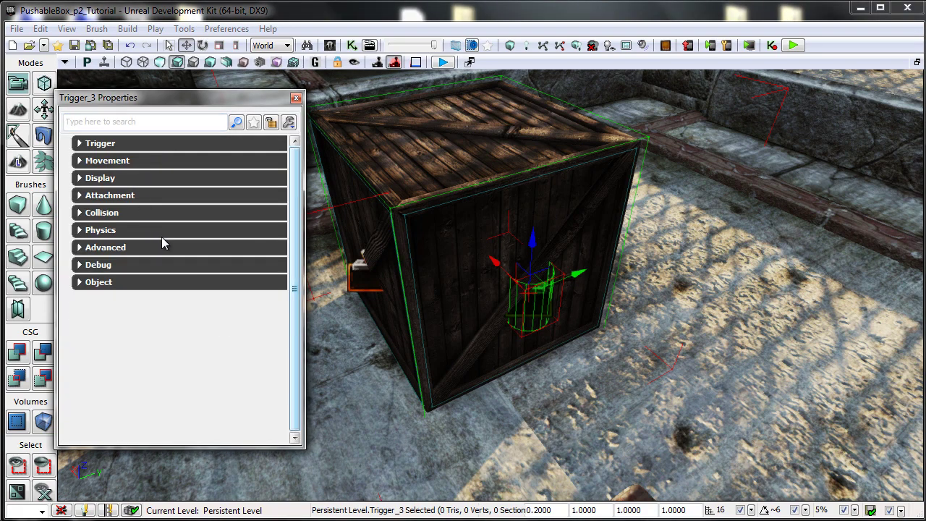
{"action": "left_click", "coordinate": [137, 197]}
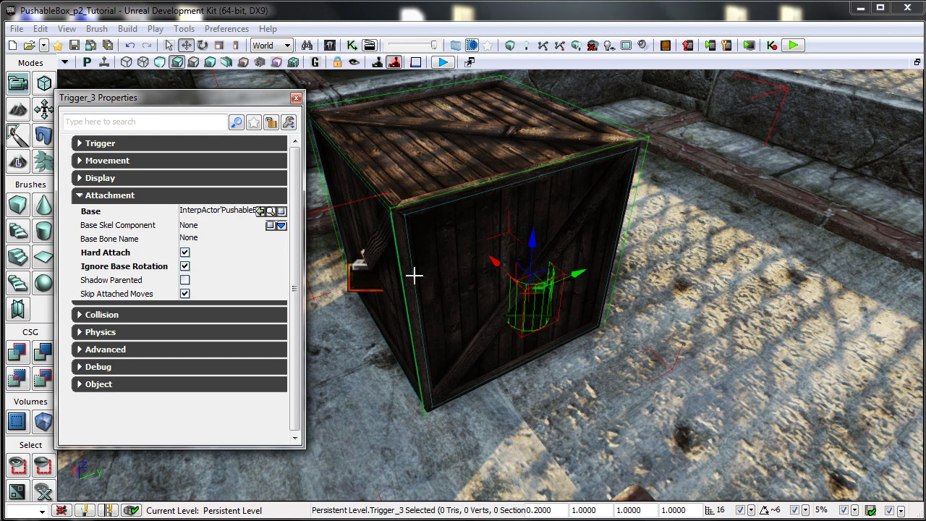
{"action": "left_click", "coordinate": [454, 276]}
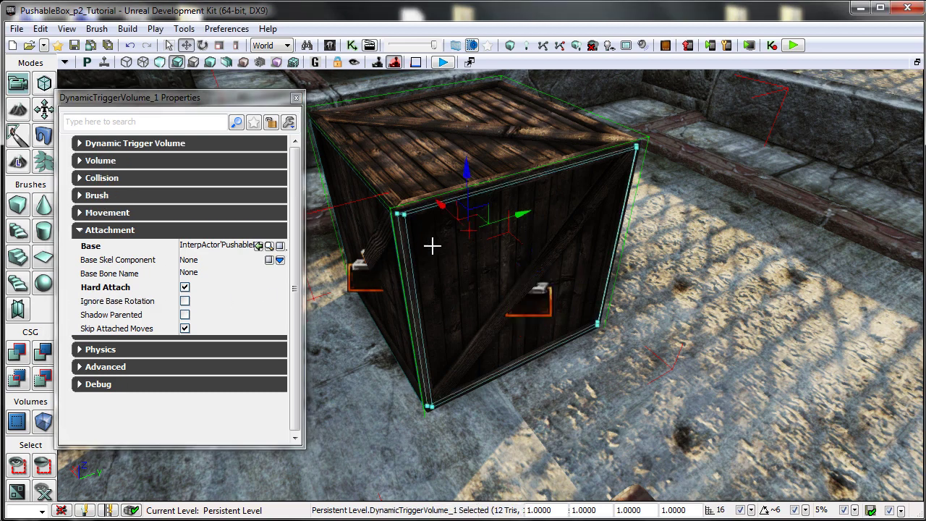
{"action": "left_click", "coordinate": [539, 308]}
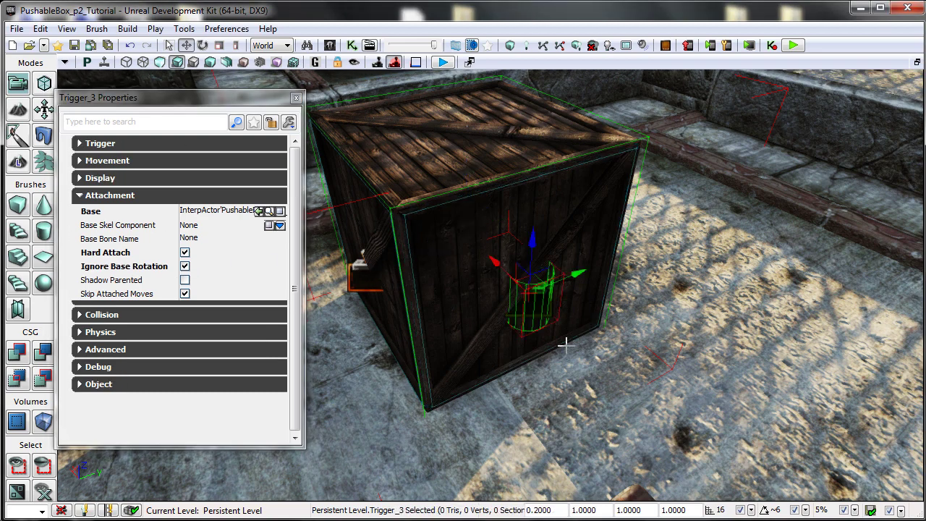
Step: Check the Attachment settings of the triggers and trigger volume on the crate's two visible faces, and close the properties window
{"action": "left_click", "coordinate": [460, 268]}
{"action": "left_click", "coordinate": [363, 276]}
{"action": "left_click", "coordinate": [517, 306]}
{"action": "left_click", "coordinate": [449, 266]}
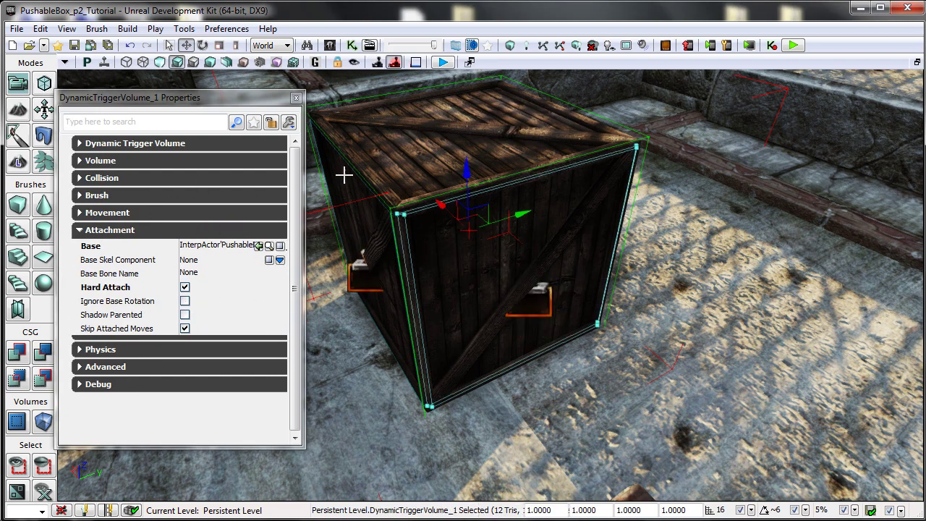
{"action": "left_click", "coordinate": [296, 98]}
Step: Show the crate in wireframe and select the Trigger at its centre
{"action": "right_click_drag", "start_coordinate": [657, 293], "coordinate": [581, 138]}
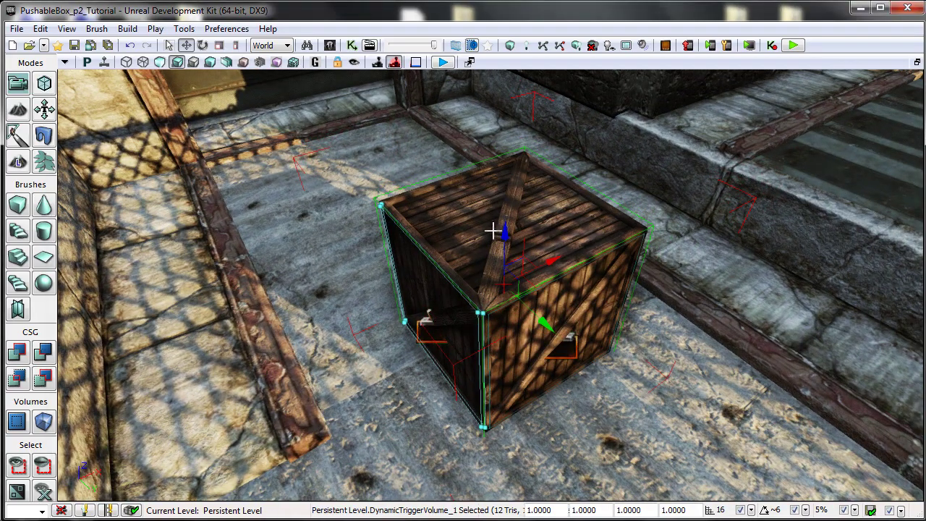
{"action": "left_click", "coordinate": [539, 218]}
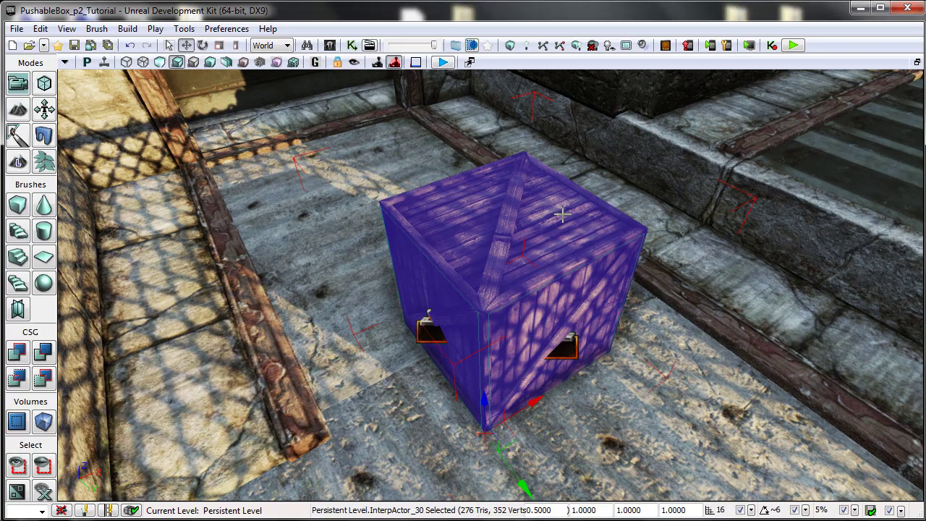
{"action": "mouse_move", "coordinate": [603, 233]}
{"action": "right_mouse_down"}
{"action": "mouse_move", "coordinate": [716, 283]}
{"action": "mouse_move", "coordinate": [694, 325]}
{"action": "mouse_move", "coordinate": [738, 192]}
{"action": "mouse_move", "coordinate": [705, 188]}
{"action": "mouse_move", "coordinate": [640, 318]}
{"action": "mouse_move", "coordinate": [572, 181]}
{"action": "right_mouse_up"}
{"action": "left_click", "coordinate": [126, 62]}
{"action": "right_click_drag", "start_coordinate": [318, 141], "coordinate": [465, 194]}
{"action": "left_click", "coordinate": [468, 238]}
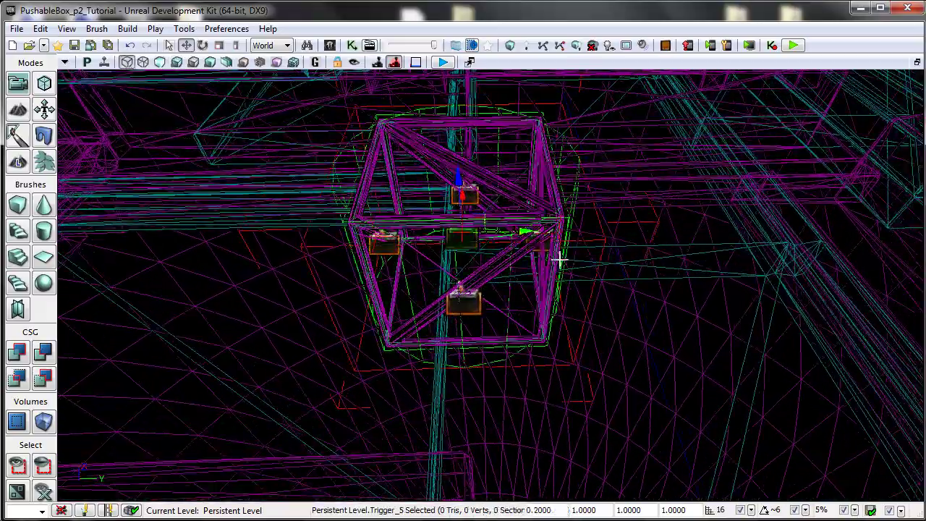
Step: Examine from the Top view how the centre Trigger's cylinder surrounds the crate and its four side triggers
{"action": "right_click_drag", "start_coordinate": [561, 259], "coordinate": [618, 204]}
{"action": "left_click", "coordinate": [86, 63]}
{"action": "left_click", "coordinate": [114, 87]}
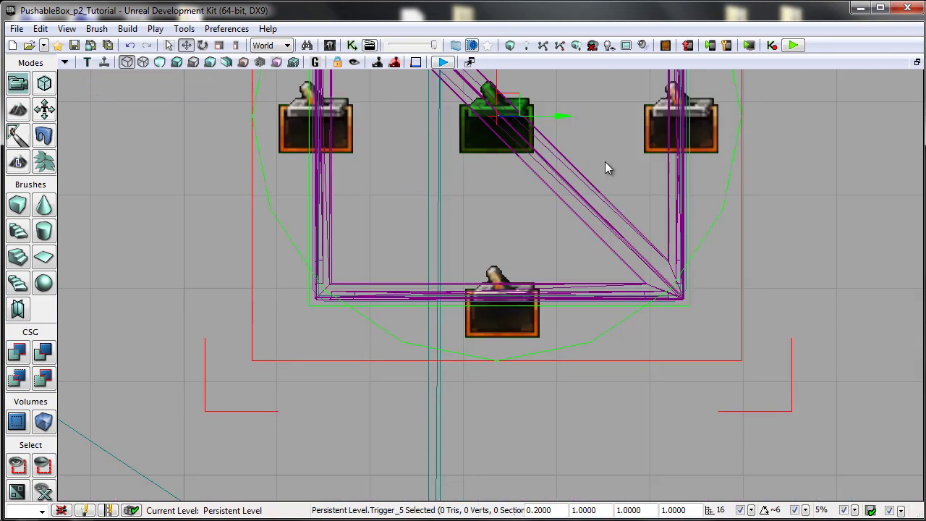
{"action": "right_click_drag", "start_coordinate": [605, 161], "coordinate": [552, 257]}
{"action": "scroll", "coordinate": [551, 250], "scroll_direction": "down", "scroll_amount": 3}
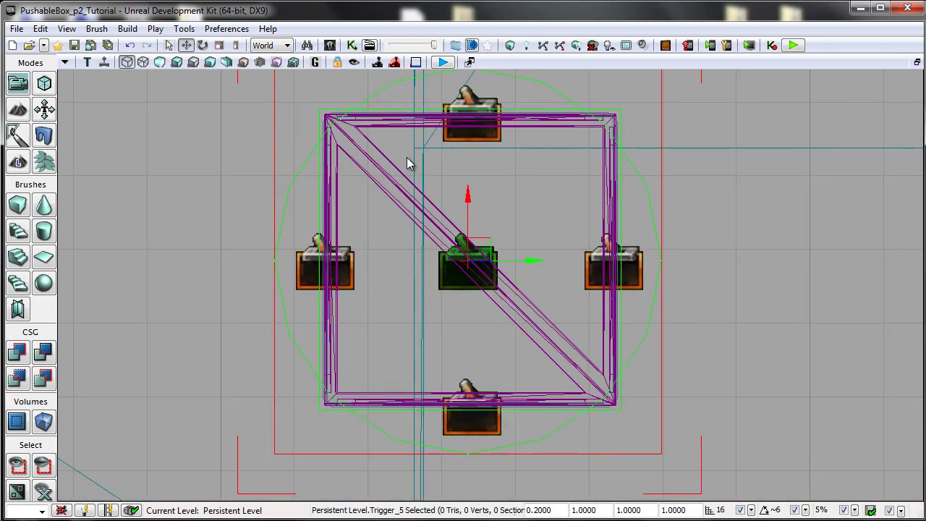
{"action": "scroll", "coordinate": [407, 164], "scroll_direction": "down", "scroll_amount": 1}
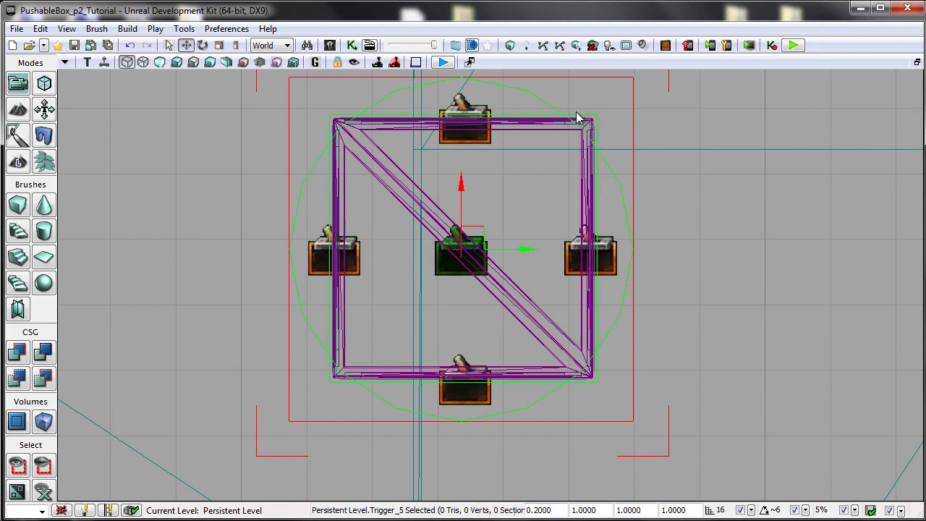
{"action": "right_click_drag", "start_coordinate": [653, 208], "coordinate": [635, 355]}
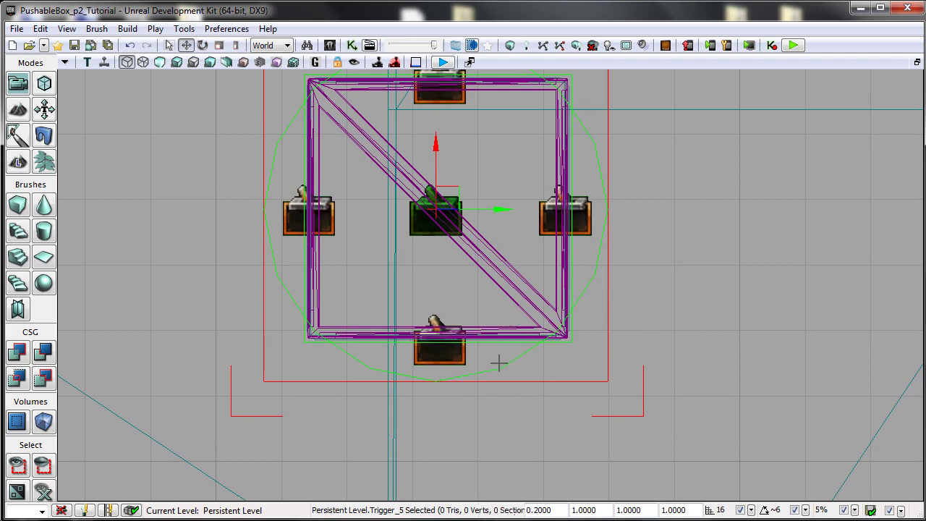
Step: Switch back to the lit Perspective view and frame the whole crate with the surrounding floor and walls
{"action": "left_click", "coordinate": [112, 65]}
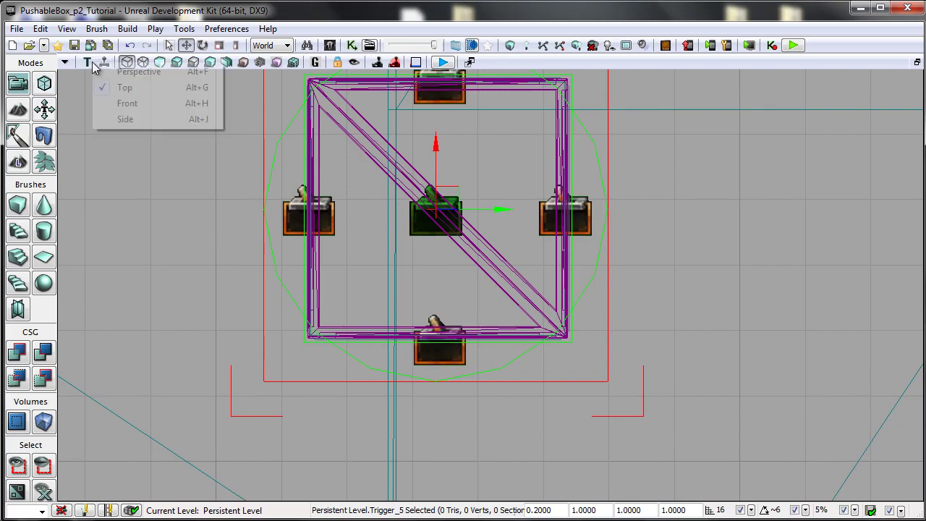
{"action": "left_click", "coordinate": [145, 72]}
{"action": "left_click", "coordinate": [177, 62]}
{"action": "right_click_drag", "start_coordinate": [398, 272], "coordinate": [401, 217]}
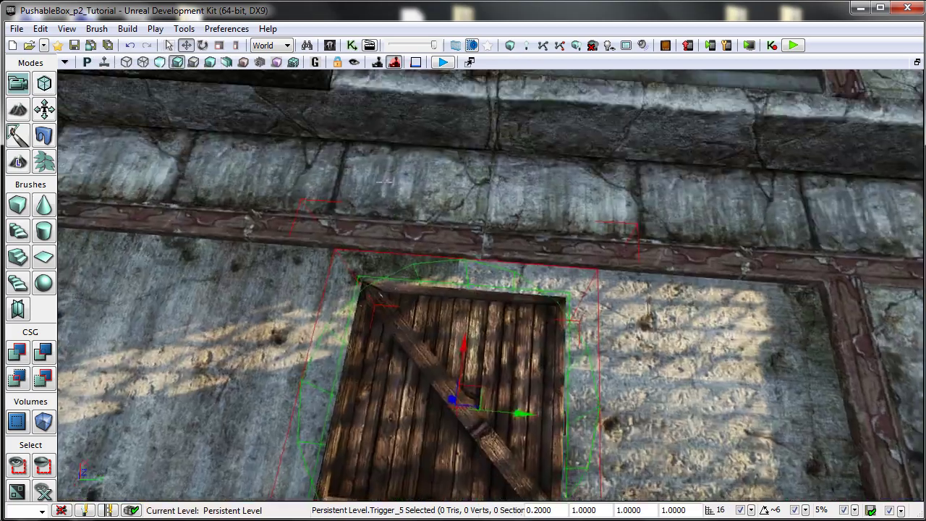
{"action": "left_click_drag", "start_coordinate": [401, 217], "coordinate": [398, 304]}
{"action": "right_click_drag", "start_coordinate": [398, 304], "coordinate": [418, 222]}
{"action": "left_click_drag", "start_coordinate": [418, 223], "coordinate": [403, 273]}
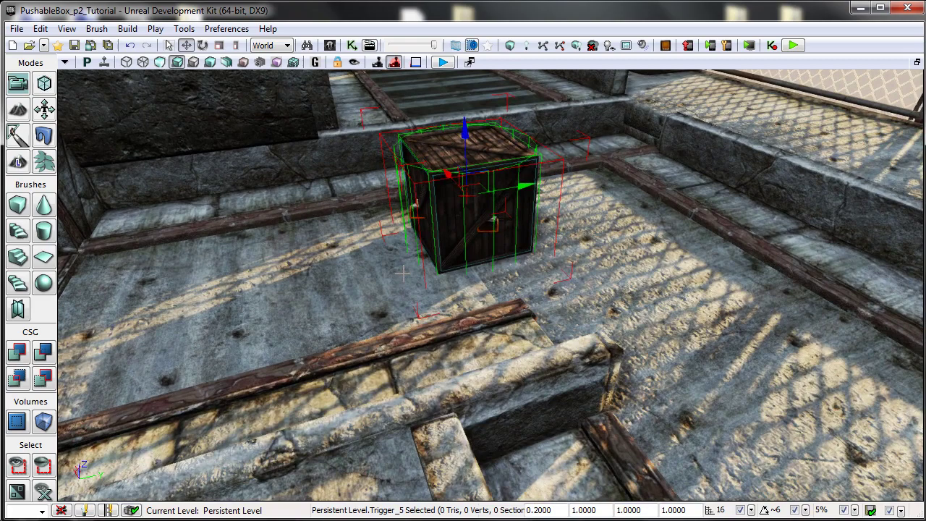
{"action": "left_click_drag", "start_coordinate": [496, 310], "coordinate": [497, 297]}
{"action": "middle_click_drag", "start_coordinate": [496, 297], "coordinate": [497, 288]}
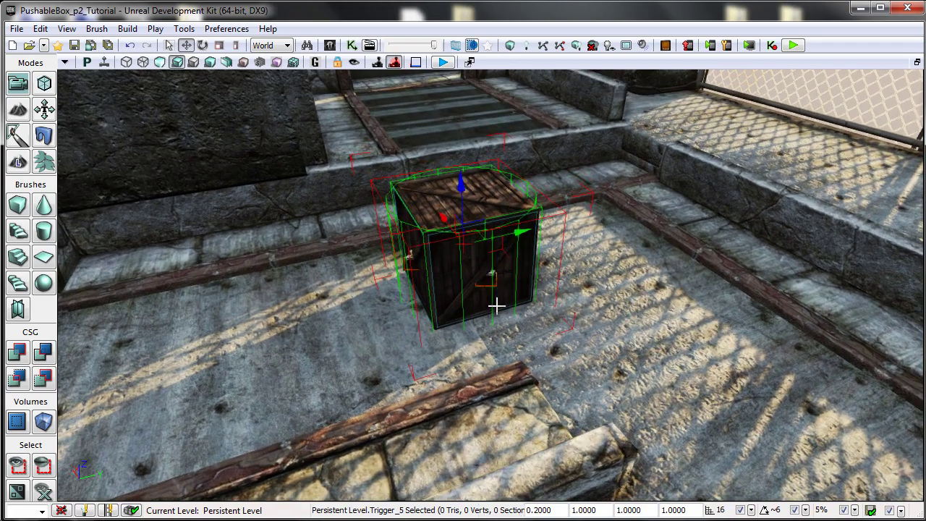
{"action": "left_click_drag", "start_coordinate": [632, 340], "coordinate": [625, 372]}
{"action": "middle_click_drag", "start_coordinate": [625, 372], "coordinate": [625, 359]}
{"action": "mouse_move", "coordinate": [625, 359]}
{"action": "left_mouse_down"}
{"action": "mouse_move", "coordinate": [627, 348]}
{"action": "mouse_move", "coordinate": [625, 359]}
{"action": "left_mouse_up"}
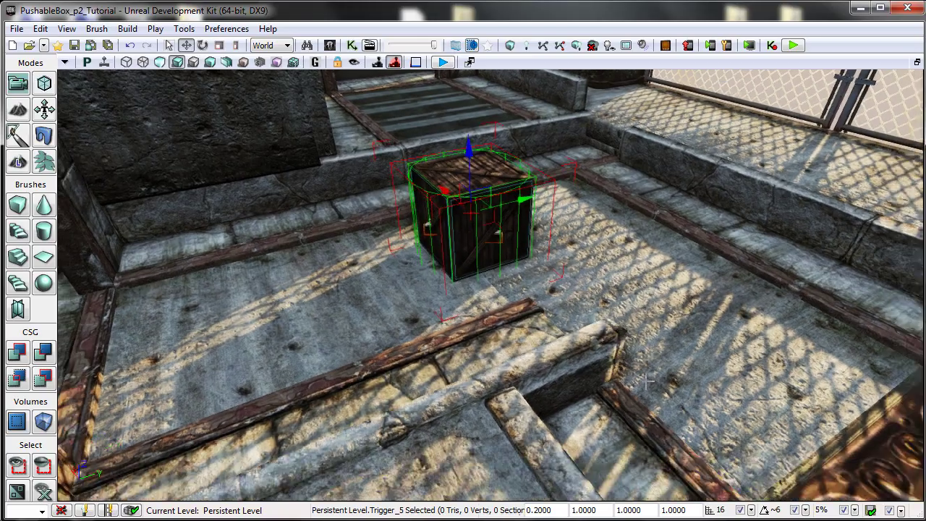
{"action": "middle_click_drag", "start_coordinate": [625, 358], "coordinate": [625, 346]}
{"action": "left_click_drag", "start_coordinate": [625, 345], "coordinate": [653, 362]}
{"action": "left_click_drag", "start_coordinate": [644, 297], "coordinate": [641, 327]}
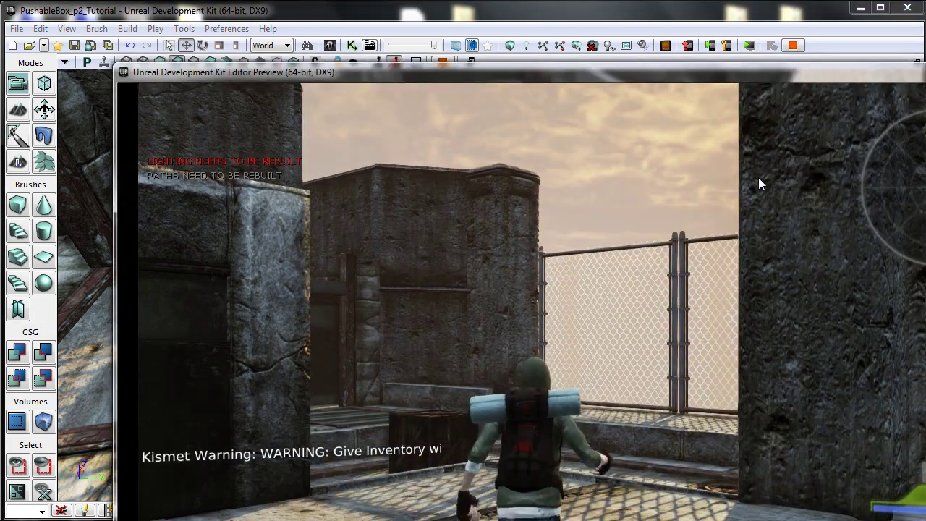
Step: Play the level in the editor preview, move its window fully into view, and walk the character up to the crate
{"action": "key", "text": "super"}
{"action": "left_click_drag", "start_coordinate": [784, 75], "coordinate": [679, 13]}
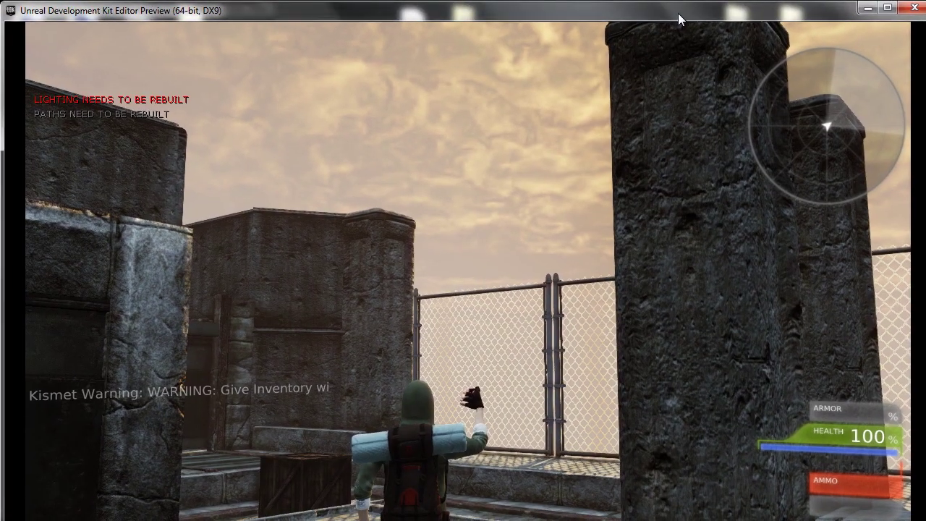
{"action": "key", "text": "w"}
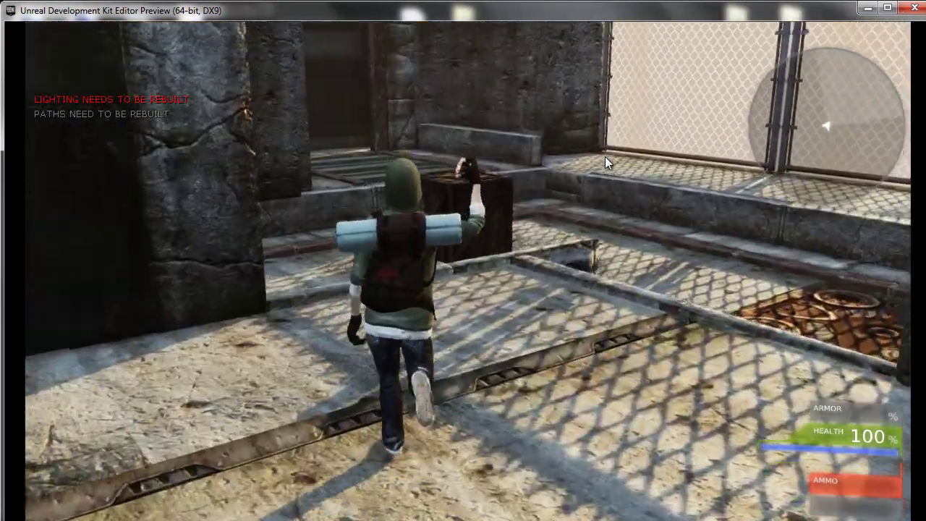
{"action": "key", "text": "w"}
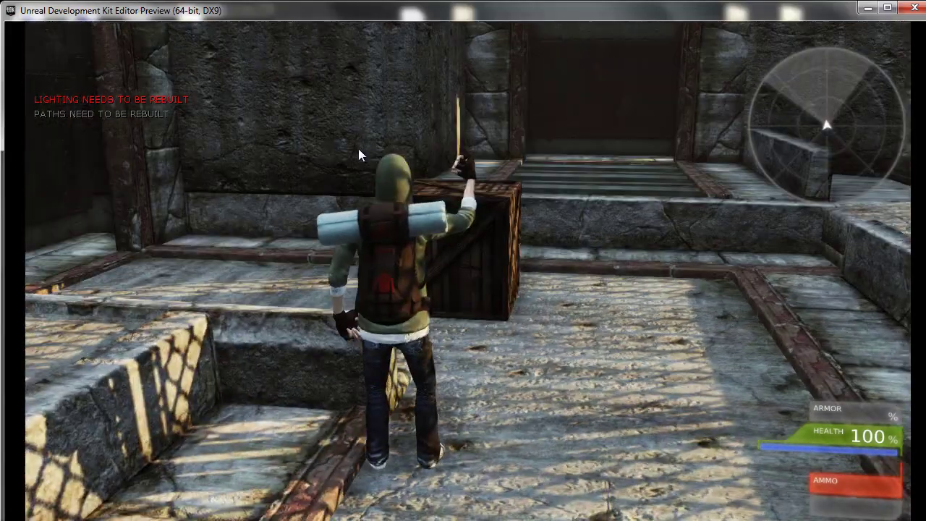
{"action": "key", "text": "w"}
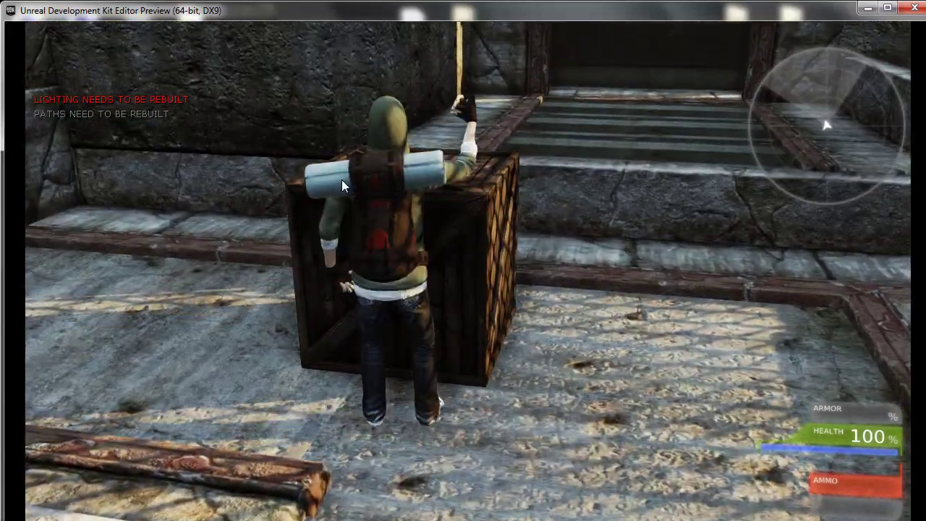
Step: Test pushing the crate from its near face towards the raised walkway
{"action": "key", "text": "w"}
{"action": "key", "text": "s"}
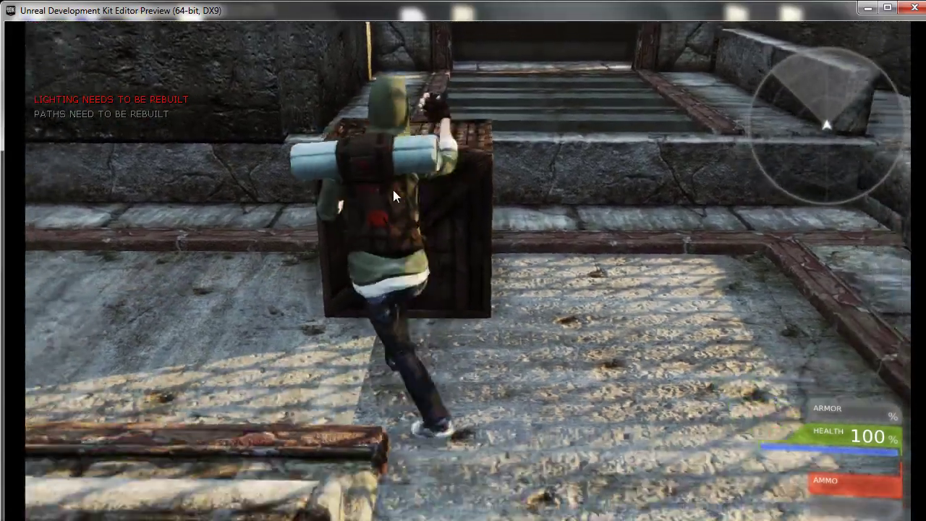
{"action": "key", "text": "w"}
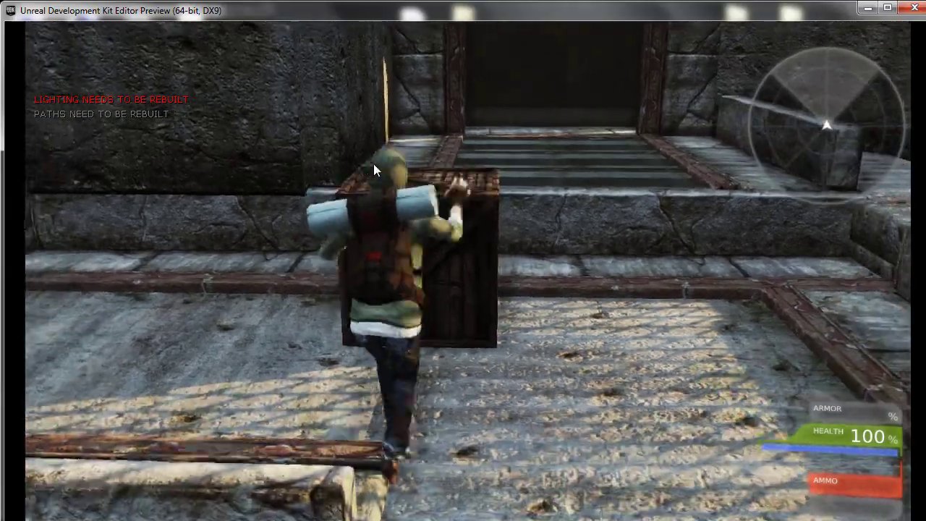
{"action": "key", "text": "w"}
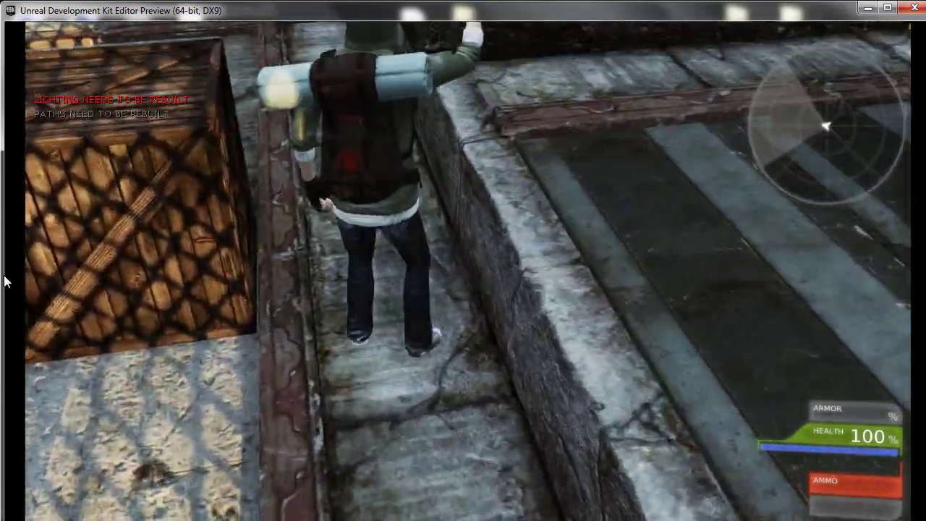
{"action": "key", "text": "w"}
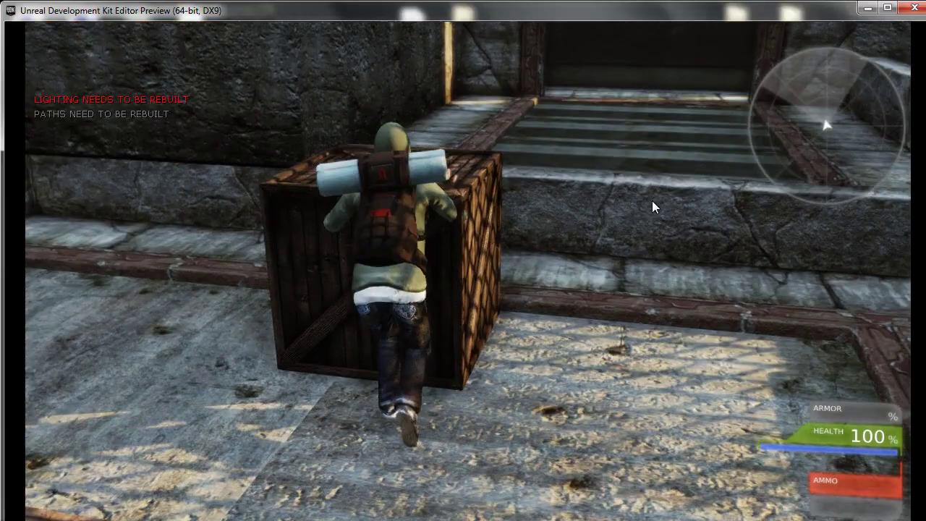
{"action": "key", "text": "w"}
{"action": "key", "text": "w"}
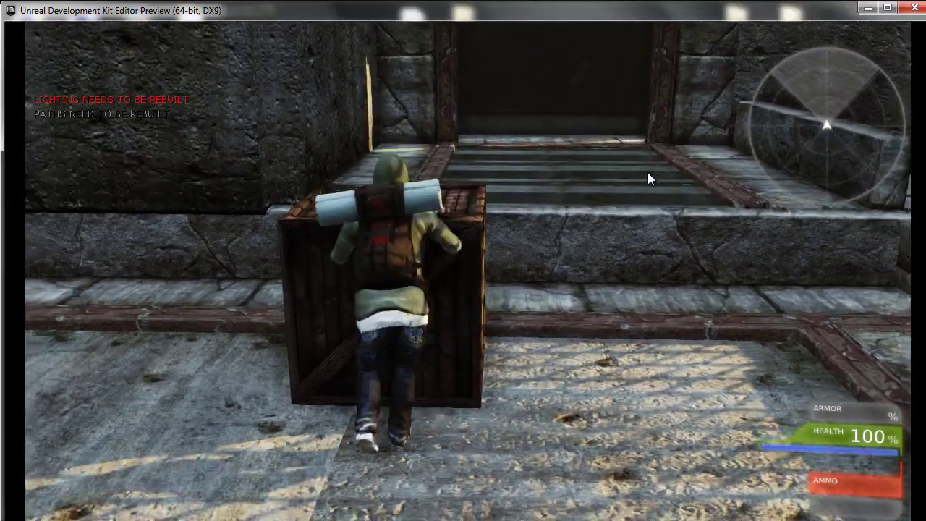
{"action": "key", "text": "w"}
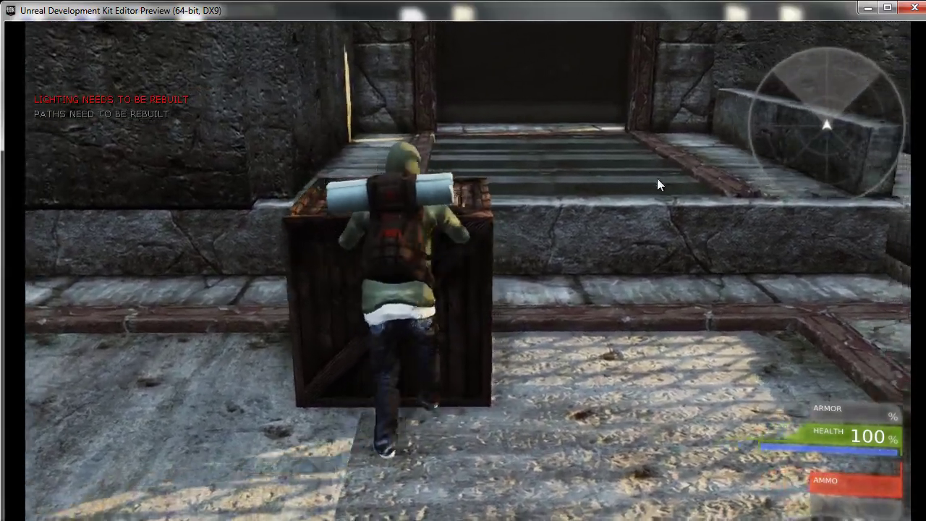
Step: Walk the character around to the walkway side and test pushing the crate from its opposite face
{"action": "key", "text": "d"}
{"action": "key", "text": "w"}
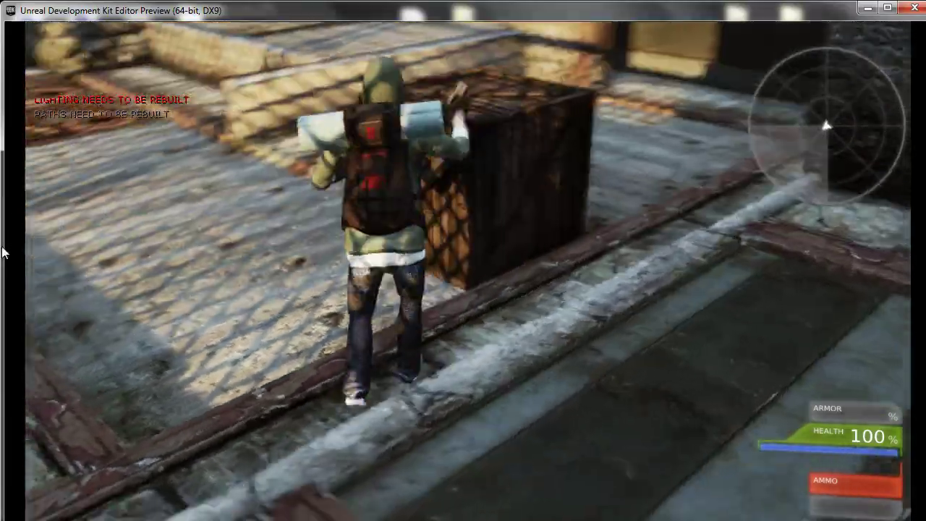
{"action": "key", "text": "d"}
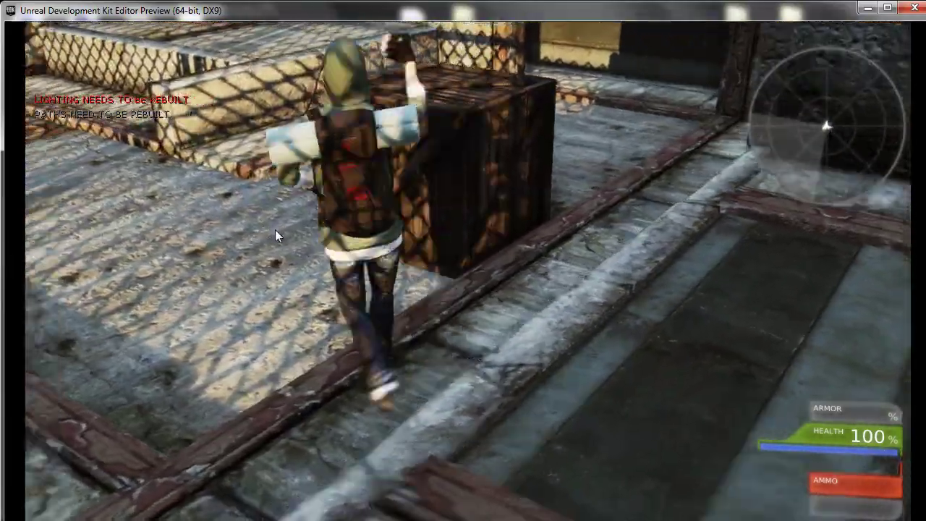
{"action": "key", "text": "w"}
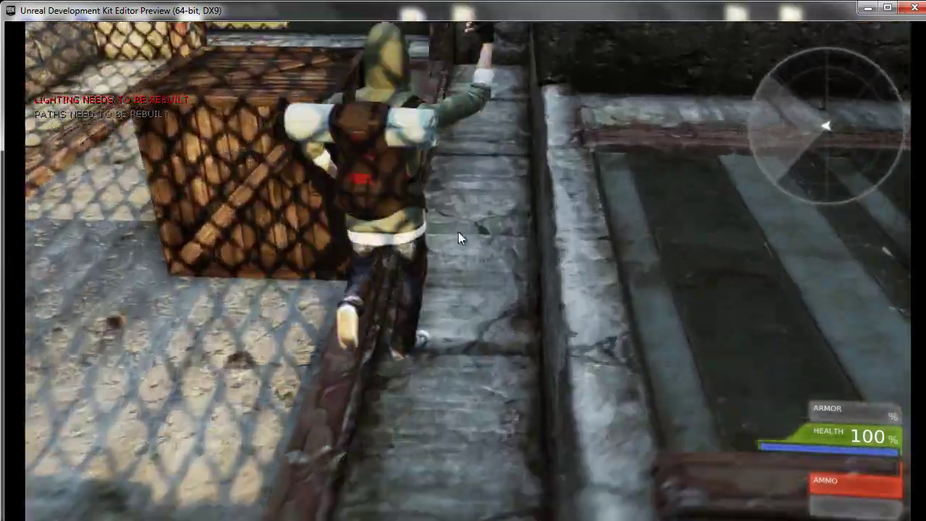
{"action": "key", "text": "w"}
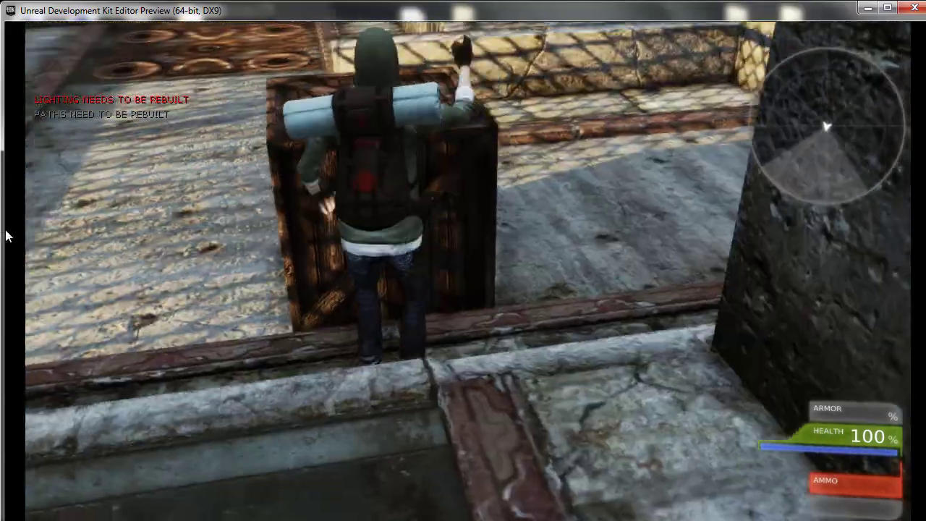
{"action": "key", "text": "w"}
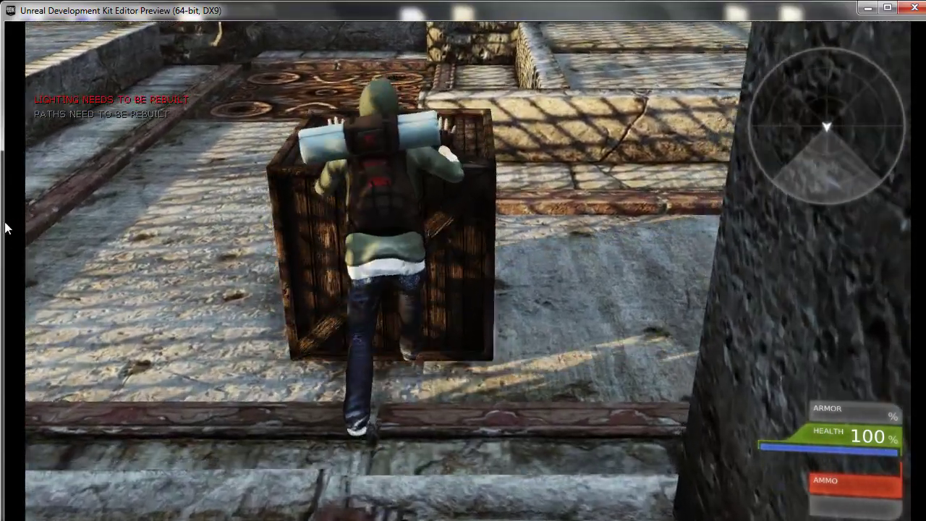
{"action": "key", "text": "w"}
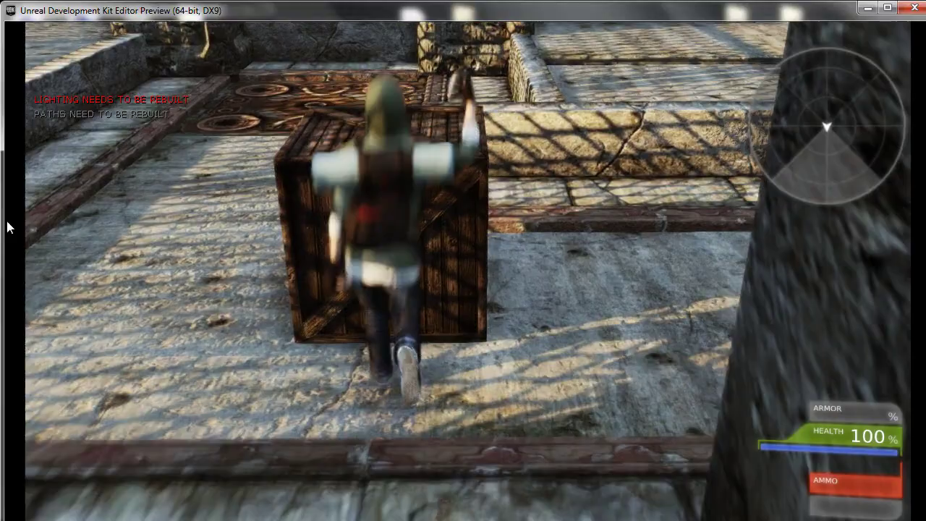
{"action": "key", "text": "w"}
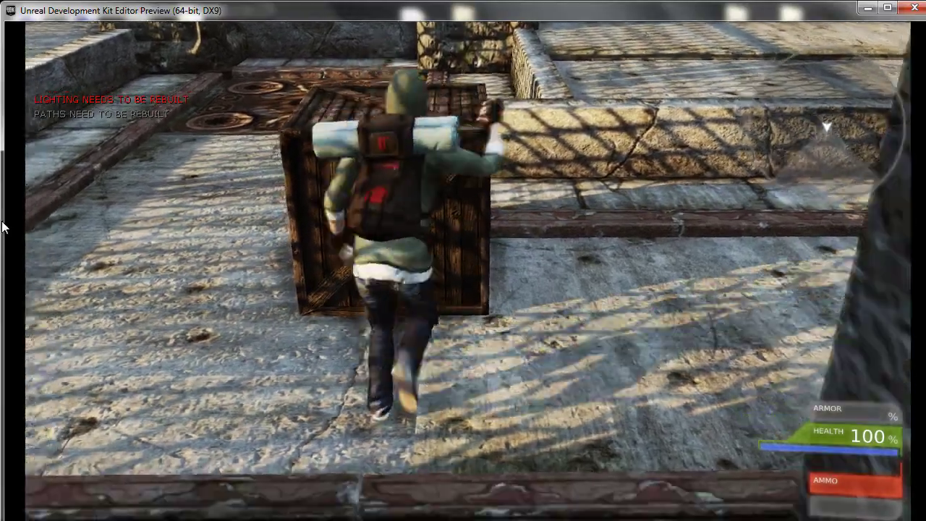
Step: Test pushing the crate from its remaining faces and back towards the fence, and end the editor preview
{"action": "key", "text": "w"}
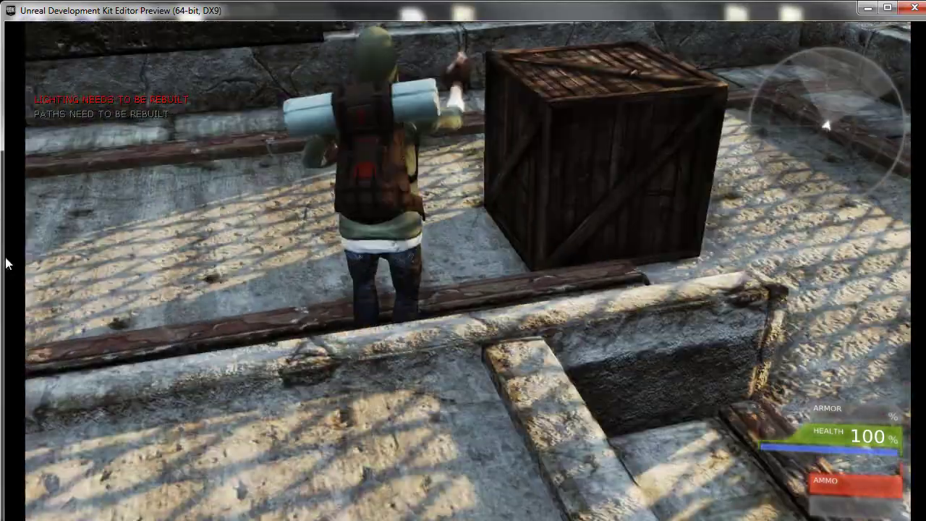
{"action": "key", "text": "w"}
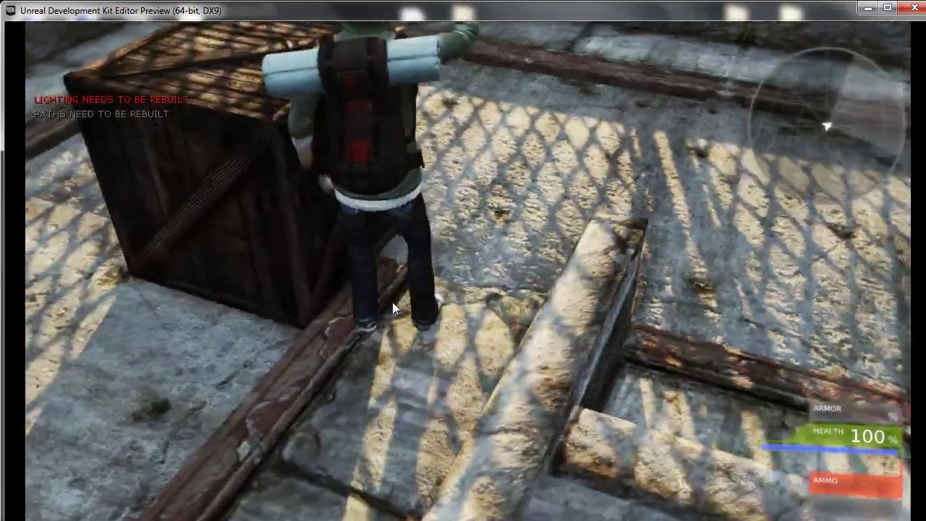
{"action": "key", "text": "w"}
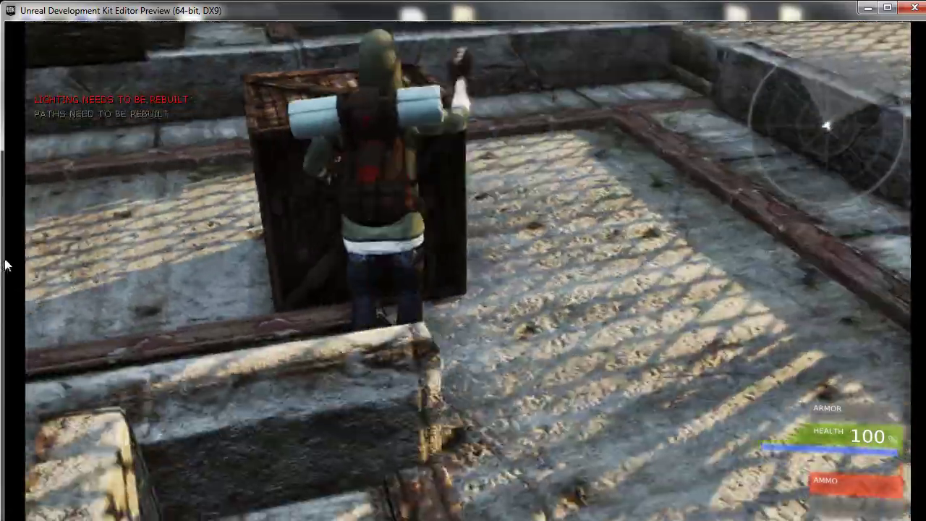
{"action": "key", "text": "w"}
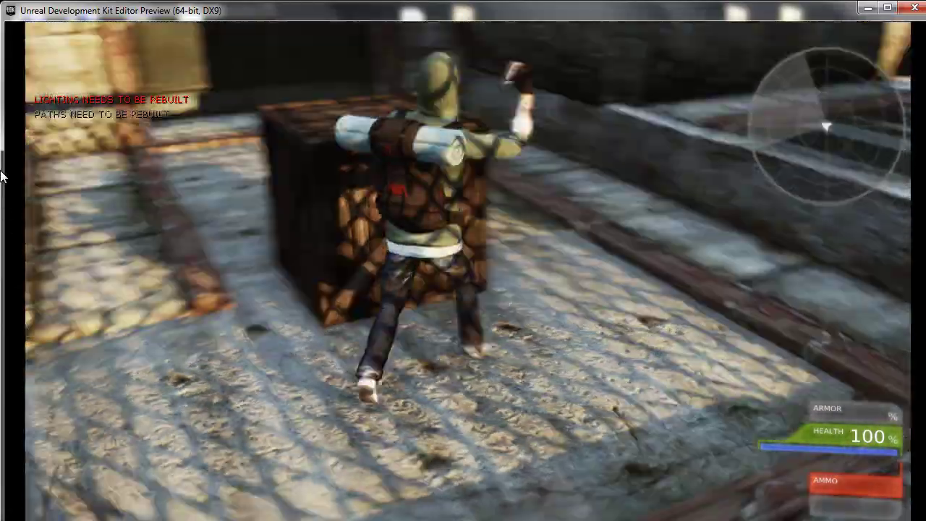
{"action": "key", "text": "w"}
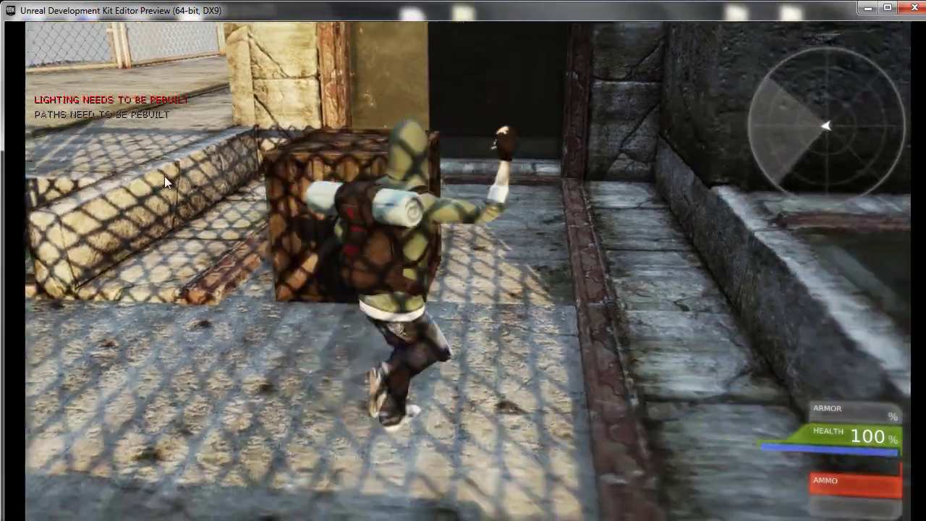
{"action": "key", "text": "w"}
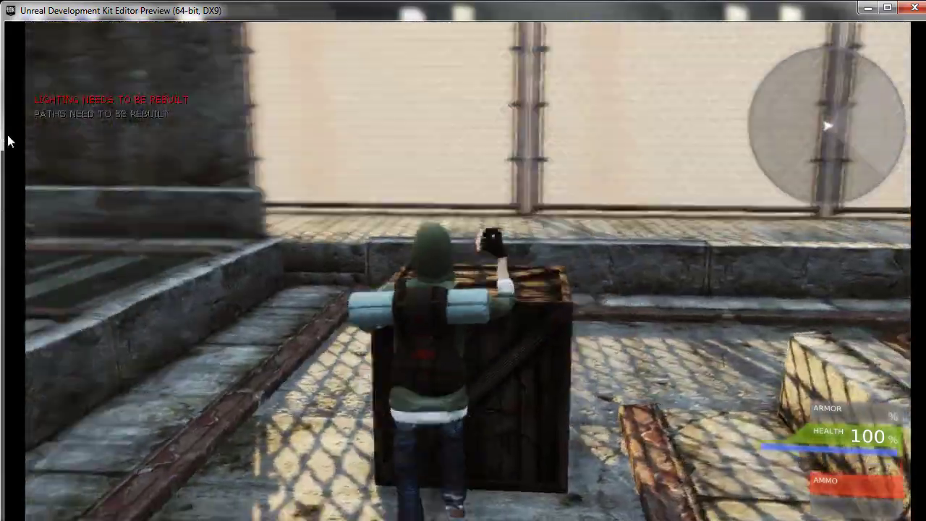
{"action": "key", "text": "w"}
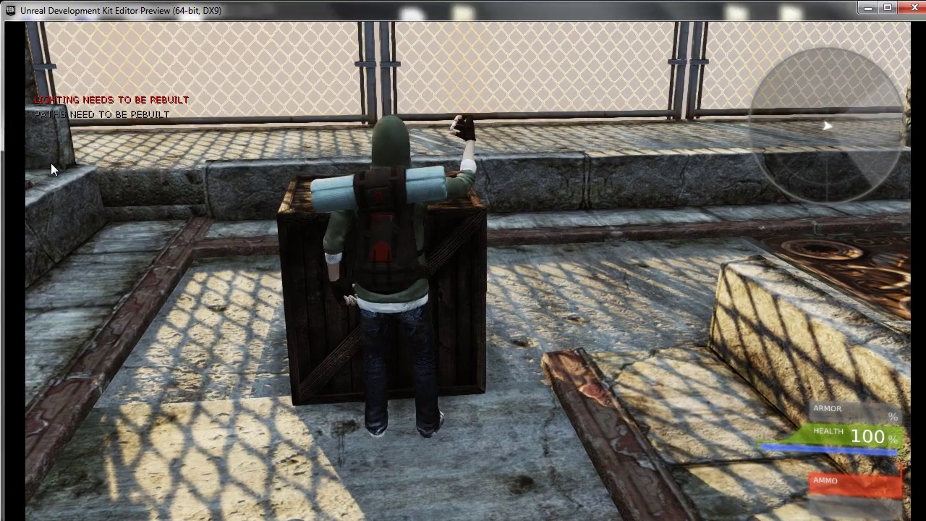
{"action": "key", "text": "Escape"}
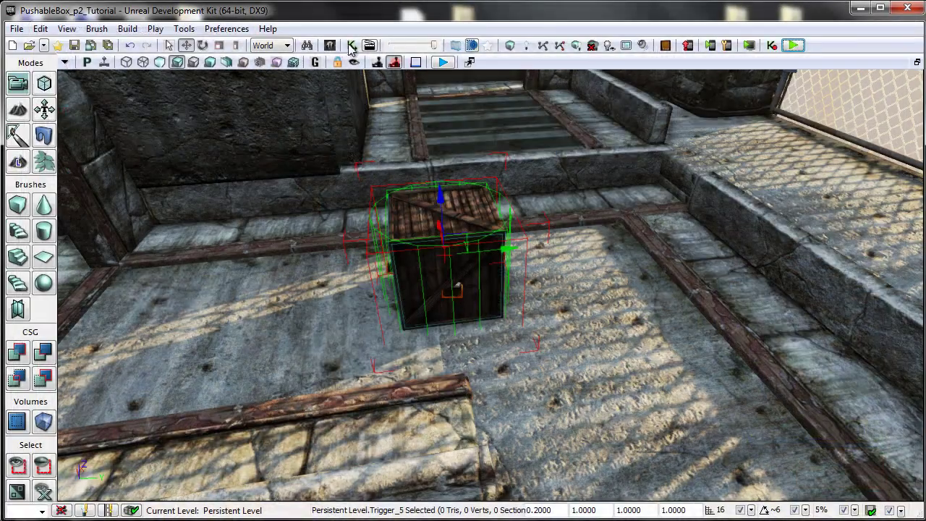
Step: Open the level's Kismet sequence and bring the "Pawn speeds when pushing the box" group into view
{"action": "left_click", "coordinate": [351, 46]}
{"action": "left_click_drag", "start_coordinate": [728, 295], "coordinate": [789, 190]}
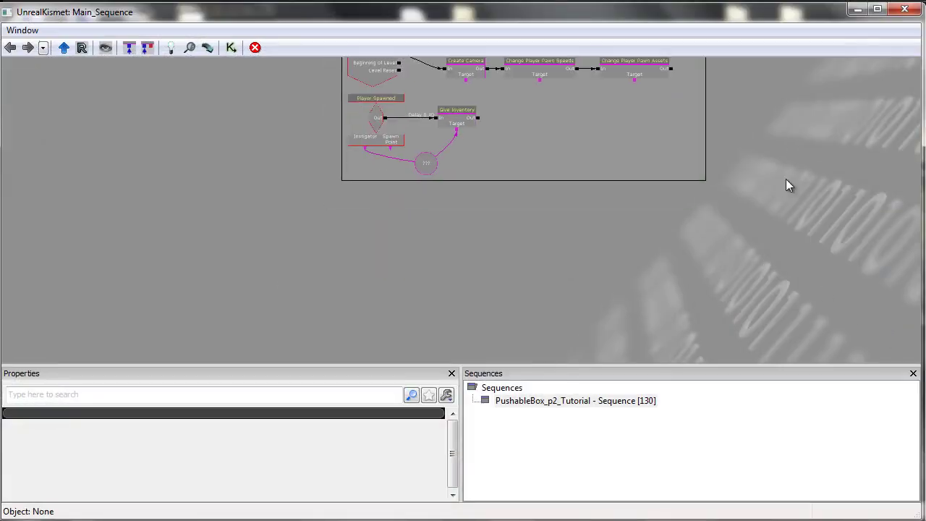
{"action": "scroll", "coordinate": [788, 233], "scroll_direction": "down", "scroll_amount": 4}
{"action": "left_click_drag", "start_coordinate": [783, 224], "coordinate": [371, 65]}
{"action": "left_click_drag", "start_coordinate": [364, 132], "coordinate": [510, 149]}
{"action": "scroll", "coordinate": [510, 155], "scroll_direction": "up", "scroll_amount": 4}
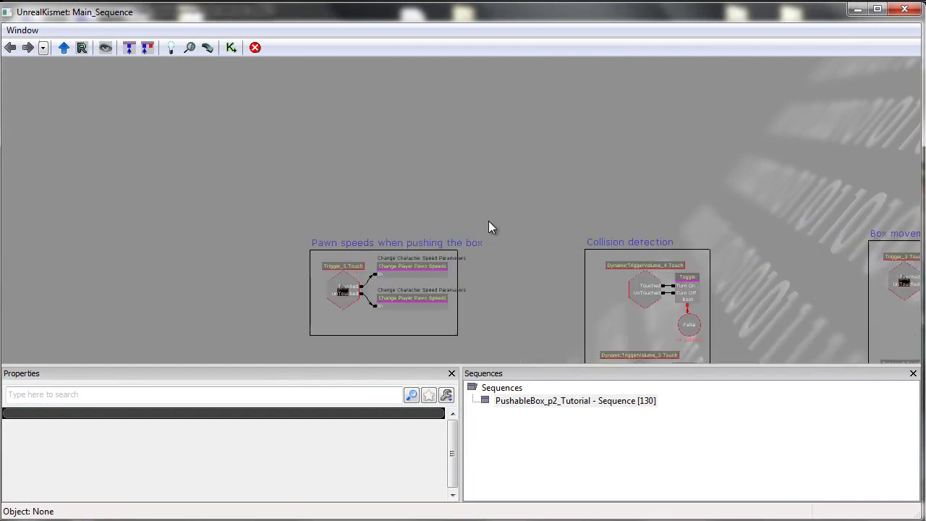
Step: Examine the Trigger_5 Touch event and the Change Player Pawn Speeds actions on its Touched and UnTouched outputs
{"action": "left_click", "coordinate": [397, 220]}
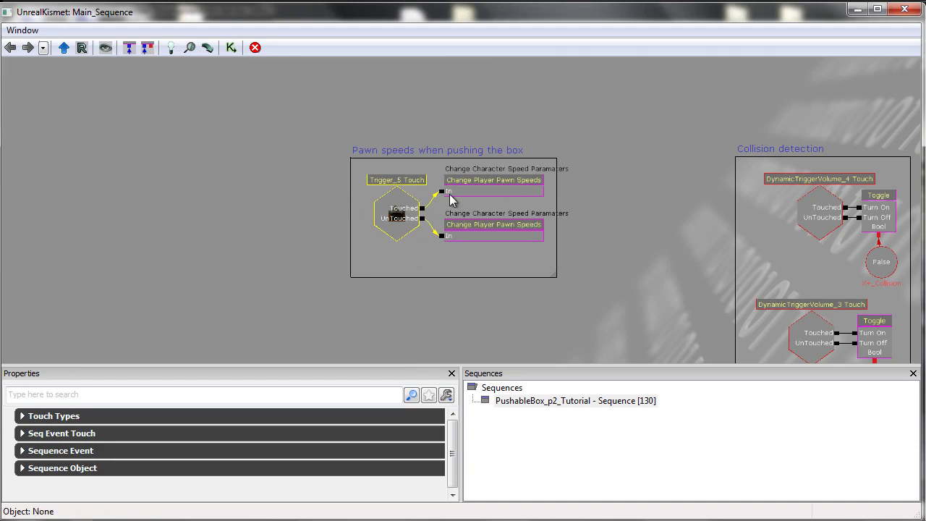
{"action": "left_click", "coordinate": [495, 278]}
{"action": "scroll", "coordinate": [457, 278], "scroll_direction": "up", "scroll_amount": 3}
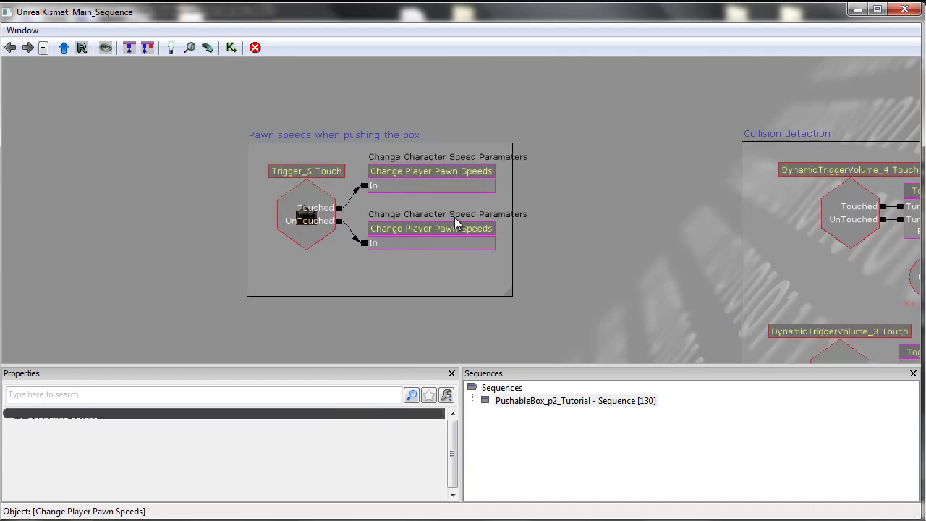
{"action": "left_click", "coordinate": [381, 169]}
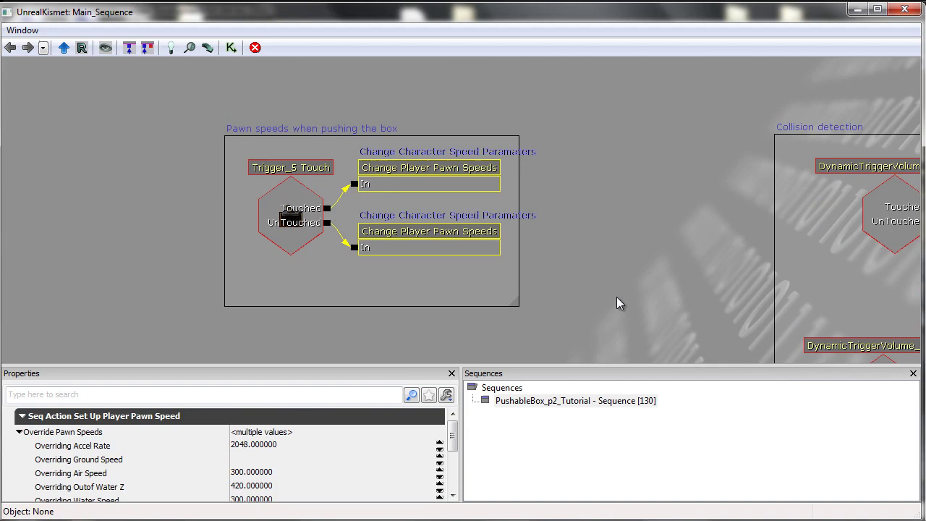
{"action": "left_click_drag", "start_coordinate": [582, 209], "coordinate": [523, 226]}
{"action": "left_click", "coordinate": [375, 182]}
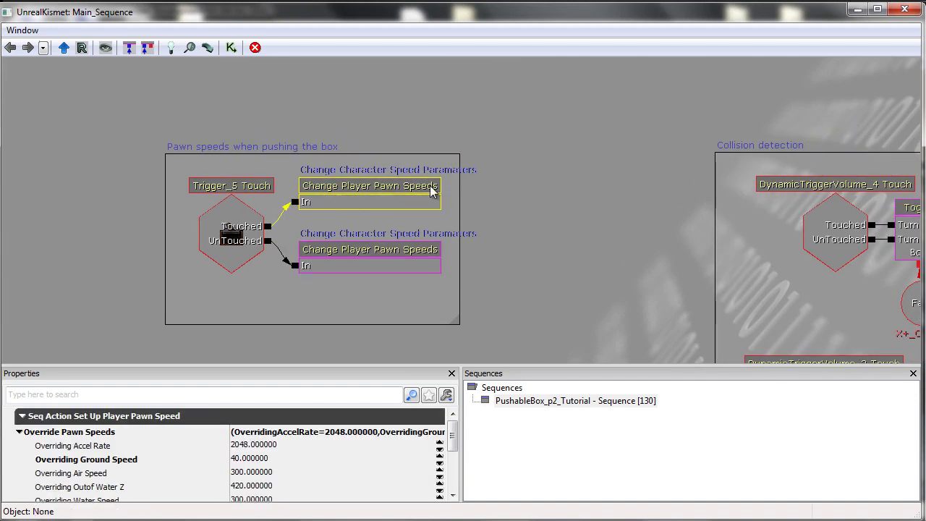
{"action": "left_click_drag", "start_coordinate": [497, 189], "coordinate": [494, 190]}
{"action": "left_click", "coordinate": [498, 256]}
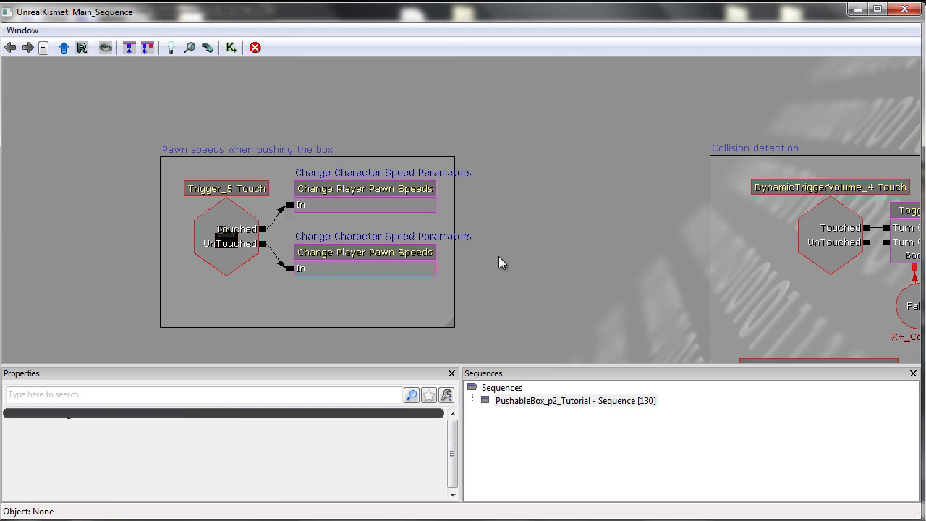
{"action": "left_click_drag", "start_coordinate": [499, 257], "coordinate": [571, 231]}
{"action": "left_click_drag", "start_coordinate": [568, 324], "coordinate": [196, 104], "text": "ctrl+alt"}
{"action": "left_click", "coordinate": [196, 103]}
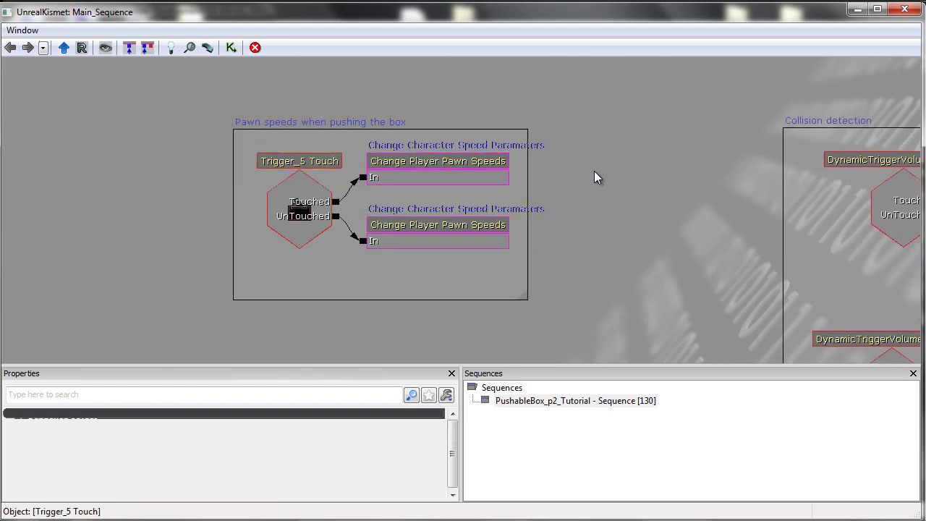
Step: Look over the Collision detection and Box movement groups, ending with a closer view of Collision detection
{"action": "left_click_drag", "start_coordinate": [692, 162], "coordinate": [422, 115]}
{"action": "scroll", "coordinate": [594, 191], "scroll_direction": "down", "scroll_amount": 2}
{"action": "scroll", "coordinate": [595, 195], "scroll_direction": "down", "scroll_amount": 1}
{"action": "scroll", "coordinate": [499, 159], "scroll_direction": "down", "scroll_amount": 2}
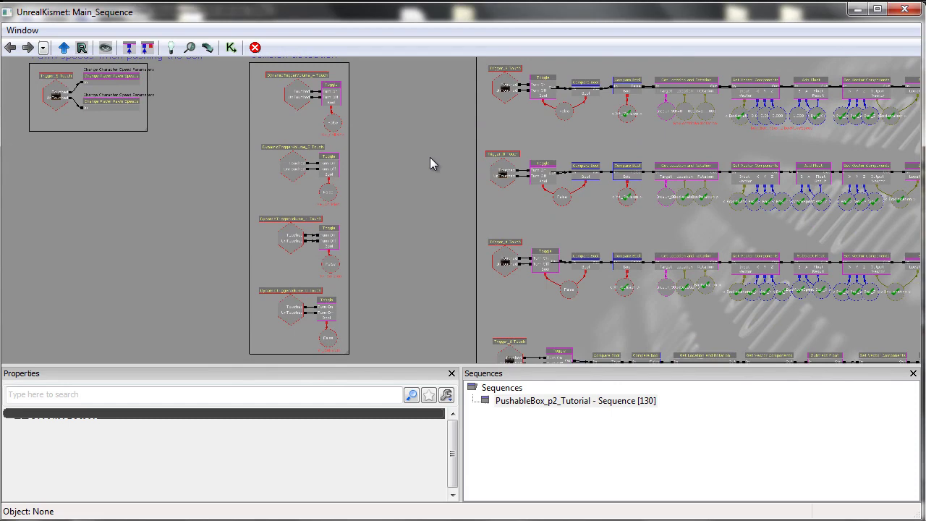
{"action": "left_click_drag", "start_coordinate": [430, 159], "coordinate": [528, 296]}
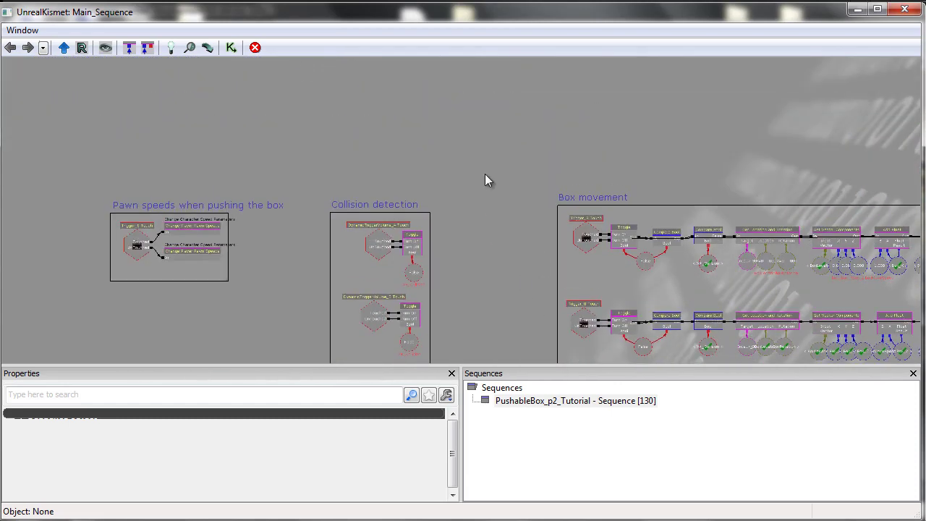
{"action": "left_click_drag", "start_coordinate": [438, 178], "coordinate": [561, 139]}
{"action": "left_click_drag", "start_coordinate": [387, 200], "coordinate": [358, 206]}
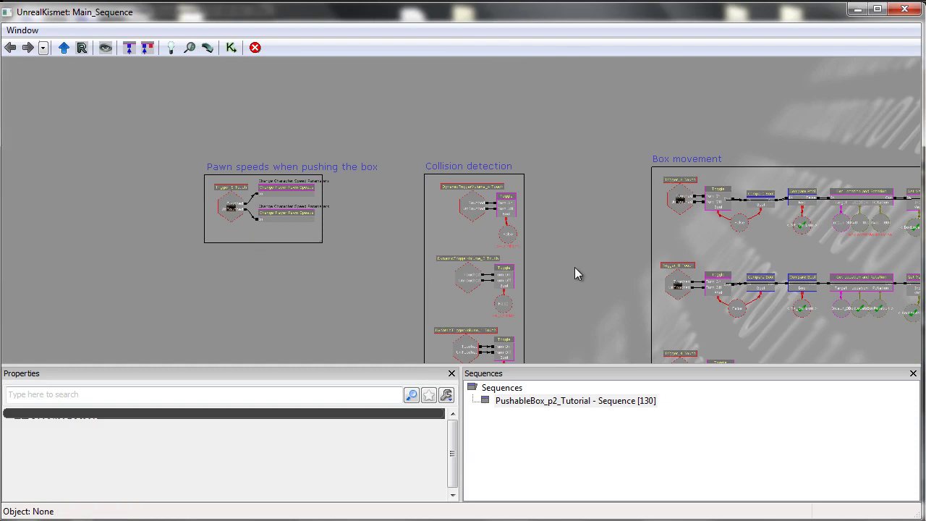
{"action": "left_click_drag", "start_coordinate": [598, 289], "coordinate": [543, 186]}
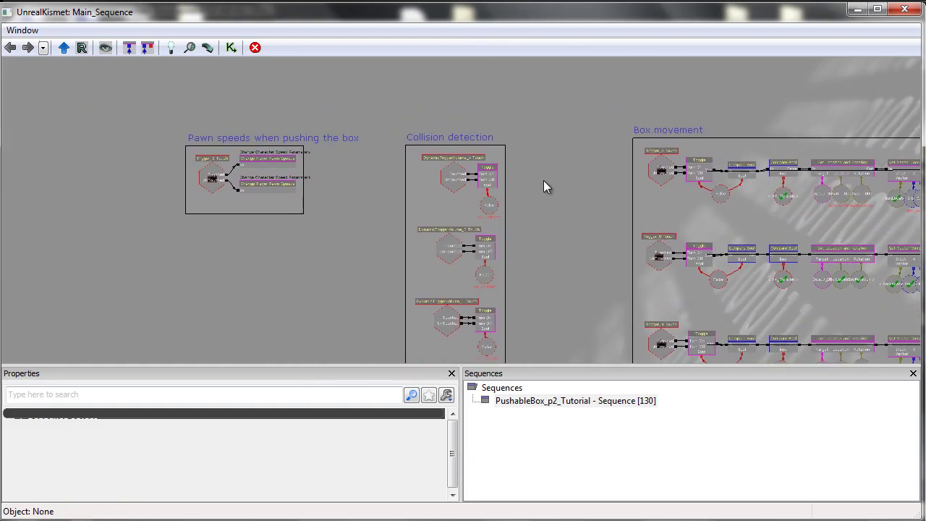
{"action": "scroll", "coordinate": [523, 168], "scroll_direction": "up", "scroll_amount": 5}
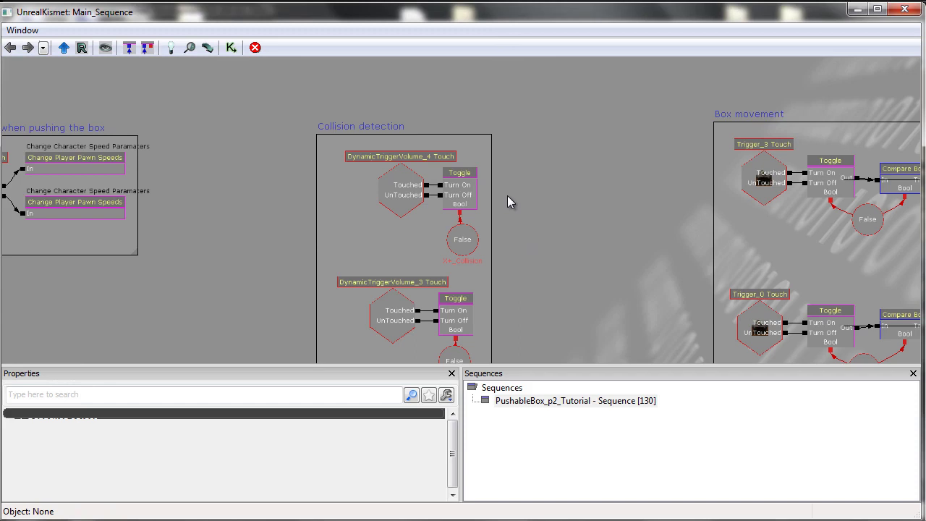
Step: Inspect the DynamicTriggerVolume_4 Touch event's Class Proximity Types and keep InterpActor chosen for entry [0]
{"action": "left_click", "coordinate": [402, 199]}
{"action": "left_click_drag", "start_coordinate": [467, 341], "coordinate": [470, 223]}
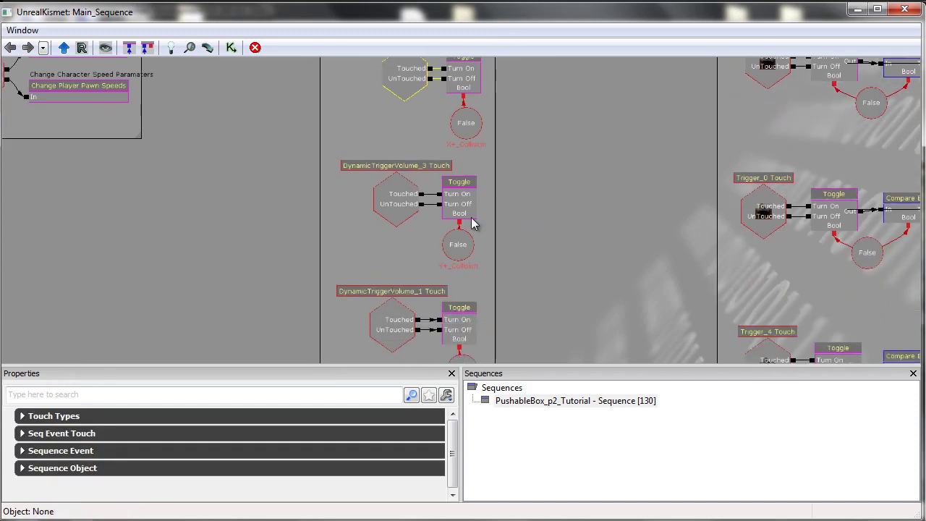
{"action": "left_click", "coordinate": [403, 204], "text": "ctrl"}
{"action": "left_click", "coordinate": [400, 85]}
{"action": "left_click", "coordinate": [77, 416]}
{"action": "double_click", "coordinate": [128, 434]}
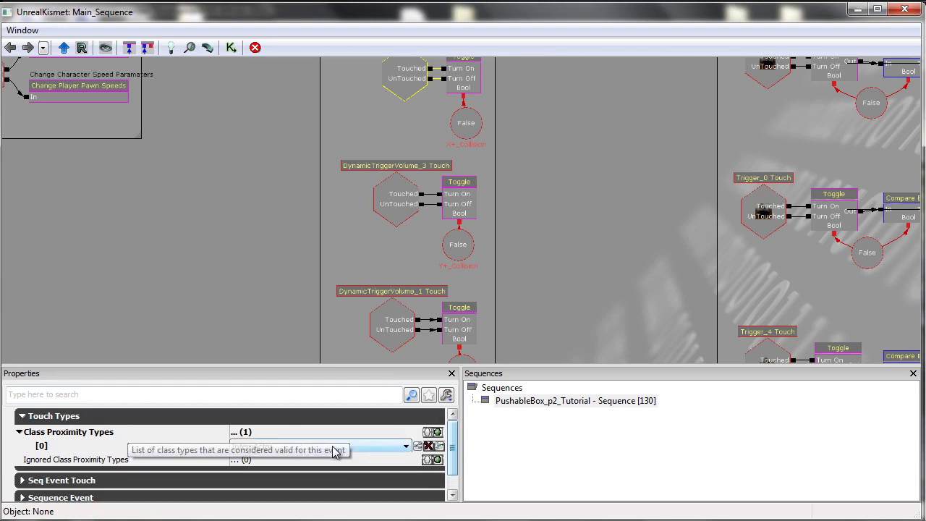
{"action": "left_click", "coordinate": [337, 447]}
{"action": "left_click", "coordinate": [299, 456]}
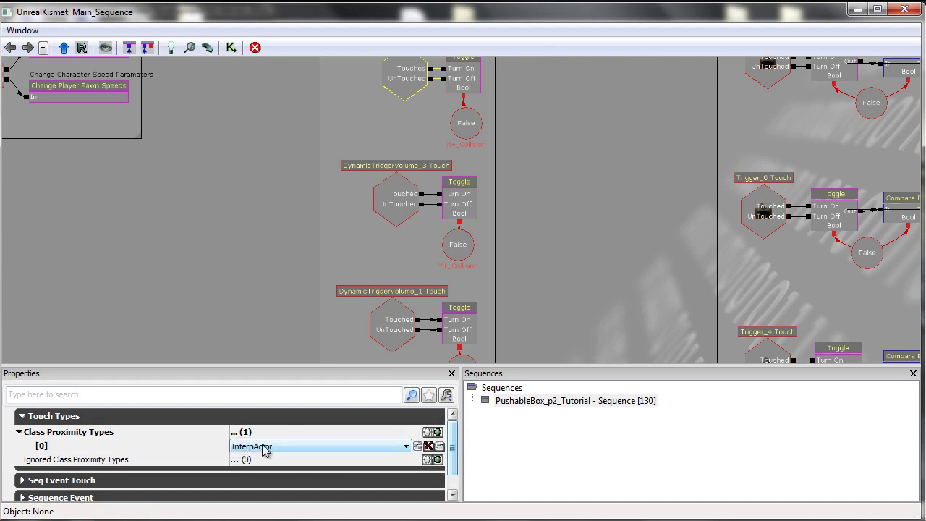
{"action": "left_click", "coordinate": [266, 447]}
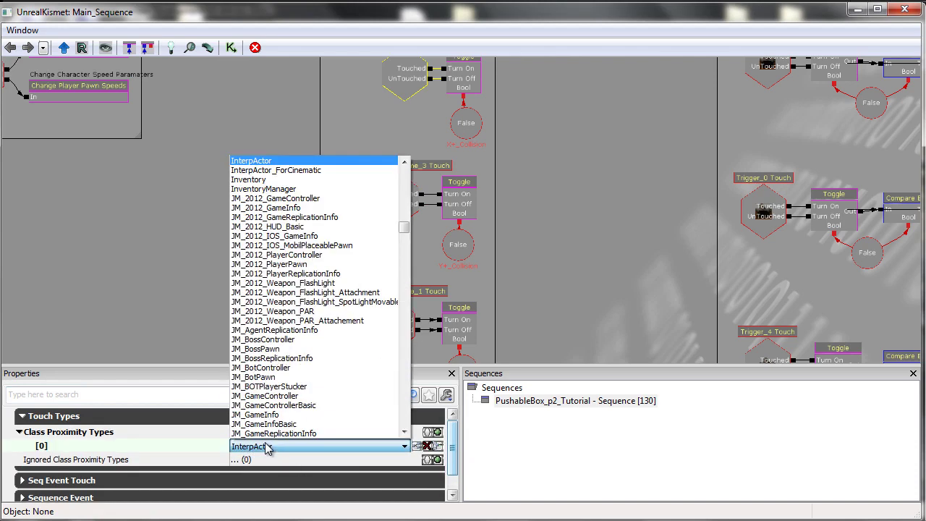
{"action": "left_click", "coordinate": [276, 163]}
{"action": "left_click", "coordinate": [75, 420]}
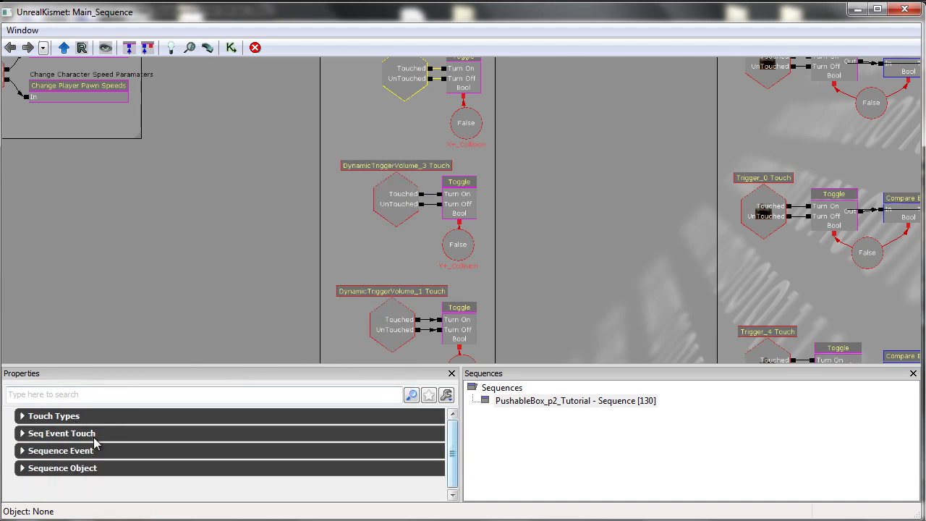
Step: Review the same touch event's Sequence Event settings, including Max Trigger Count, Re Trigger Delay and Player Only
{"action": "left_click", "coordinate": [90, 451]}
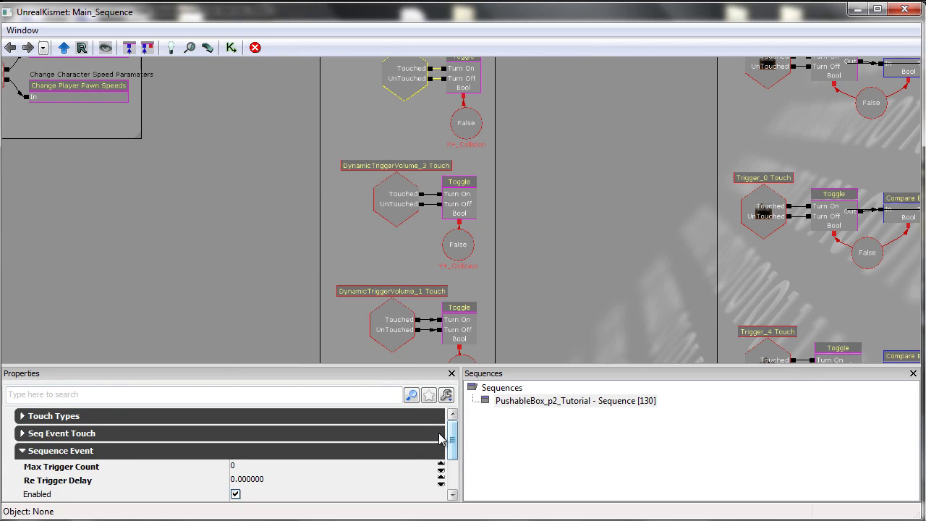
{"action": "scroll", "coordinate": [453, 456], "scroll_direction": "down", "scroll_amount": 2}
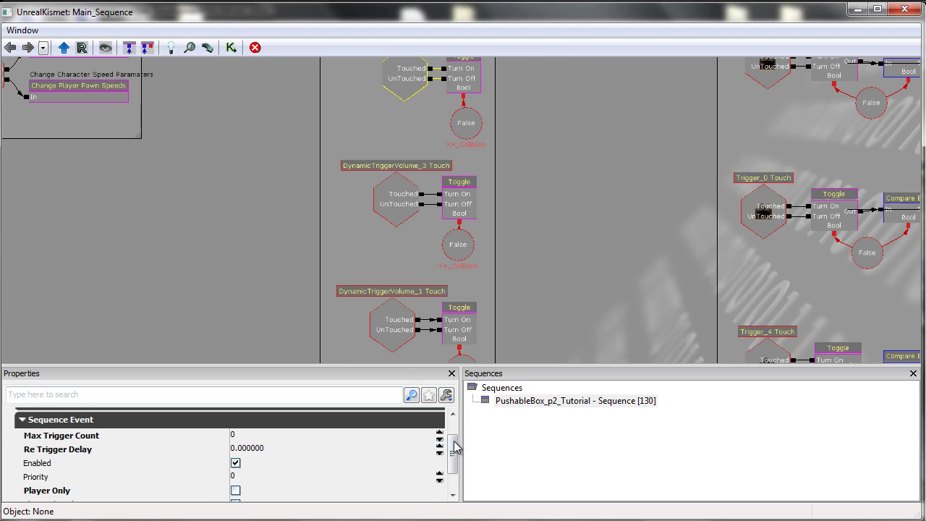
{"action": "scroll", "coordinate": [457, 463], "scroll_direction": "down", "scroll_amount": 1}
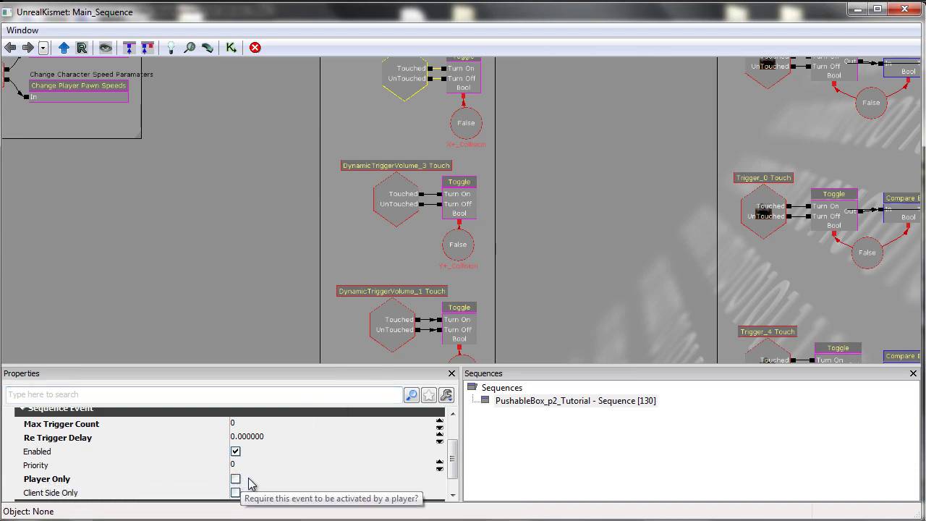
{"action": "left_click_drag", "start_coordinate": [453, 460], "coordinate": [452, 461]}
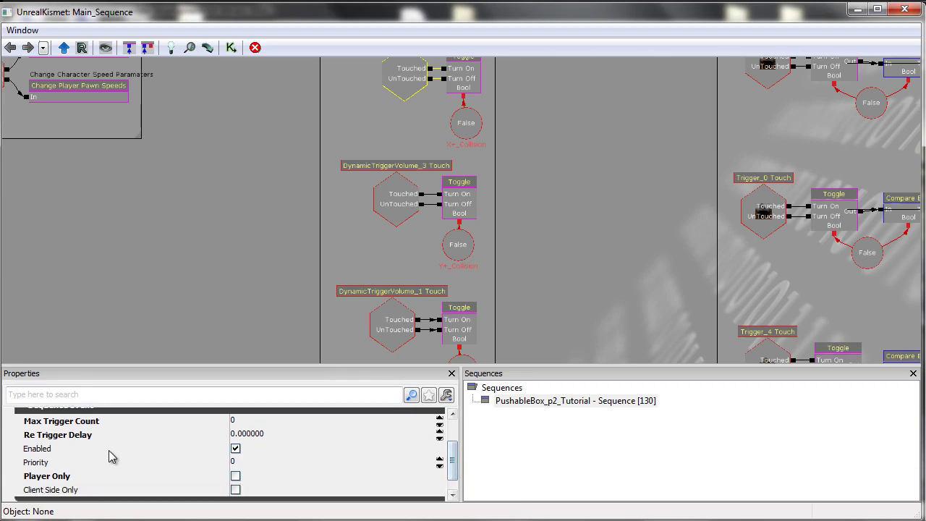
{"action": "scroll", "coordinate": [456, 459], "scroll_direction": "up", "scroll_amount": 1}
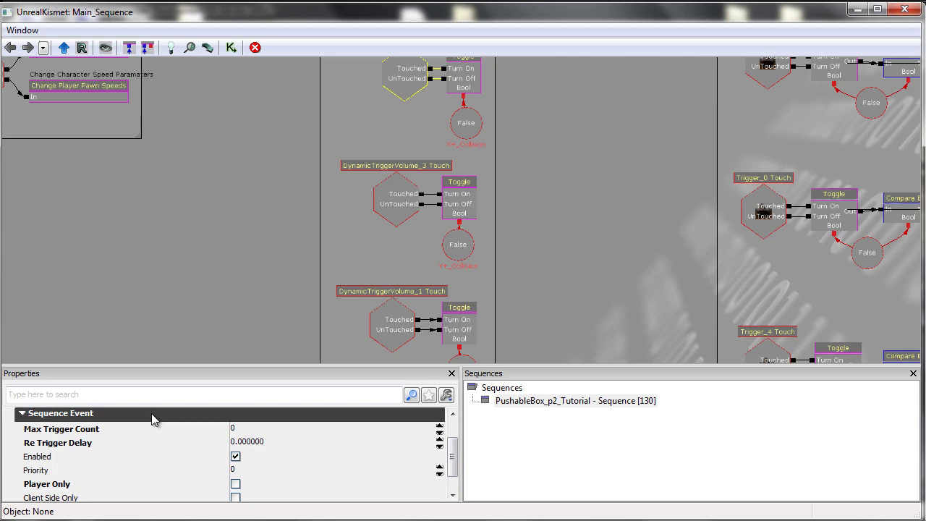
{"action": "left_click_drag", "start_coordinate": [457, 466], "coordinate": [455, 443]}
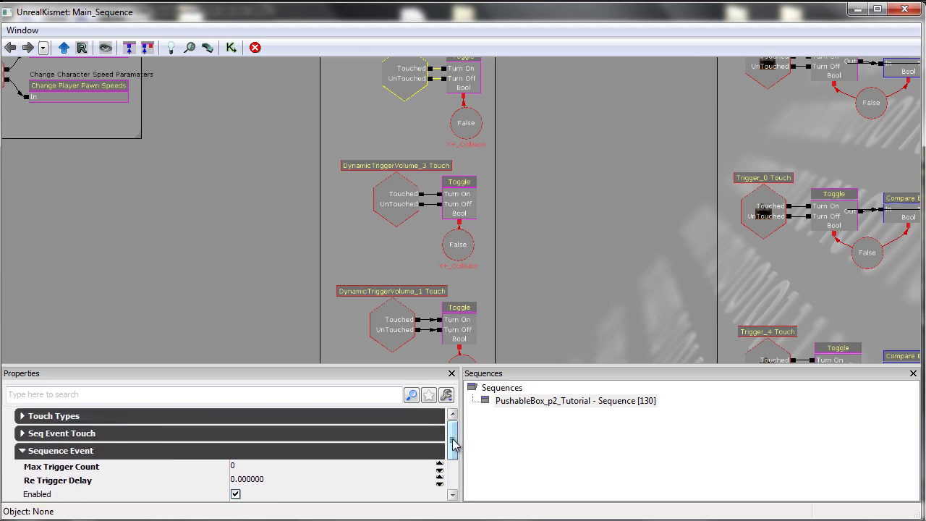
Step: Recheck the event's class proximity entry and return to its Sequence Event settings
{"action": "left_click", "coordinate": [116, 416]}
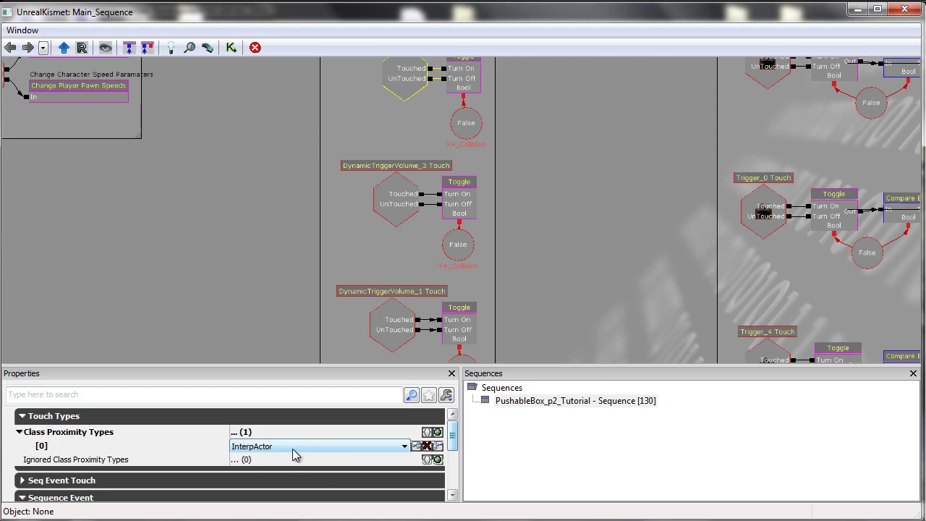
{"action": "left_click", "coordinate": [93, 417]}
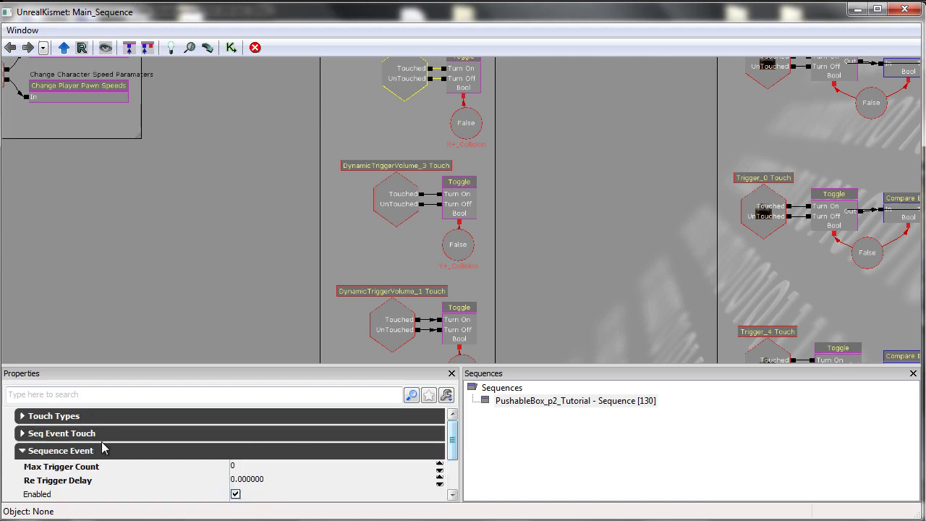
{"action": "scroll", "coordinate": [457, 443], "scroll_direction": "down", "scroll_amount": 1}
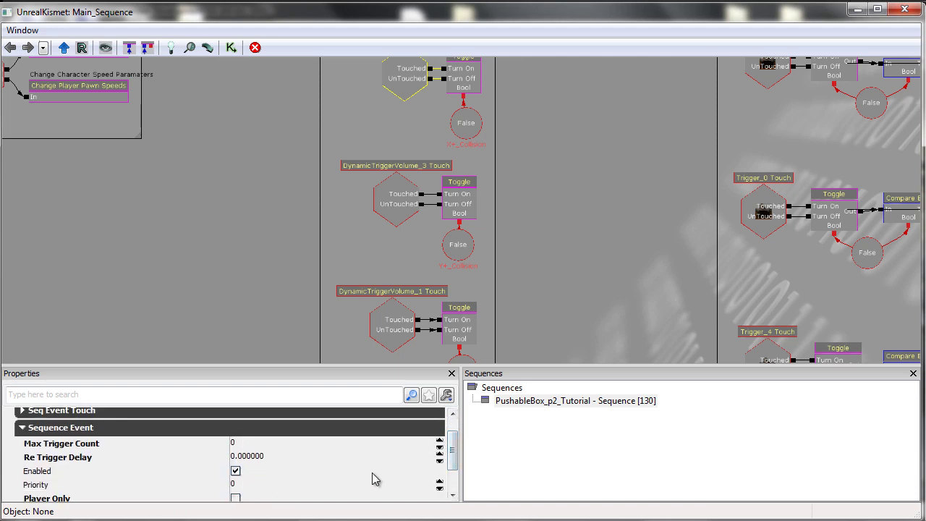
Step: Review the DynamicTriggerVolume_4 Touch event's Class Proximity Types once more, then collapse its Touch Types category
{"action": "scroll", "coordinate": [452, 413], "scroll_direction": "up", "scroll_amount": 1}
{"action": "left_click", "coordinate": [83, 417]}
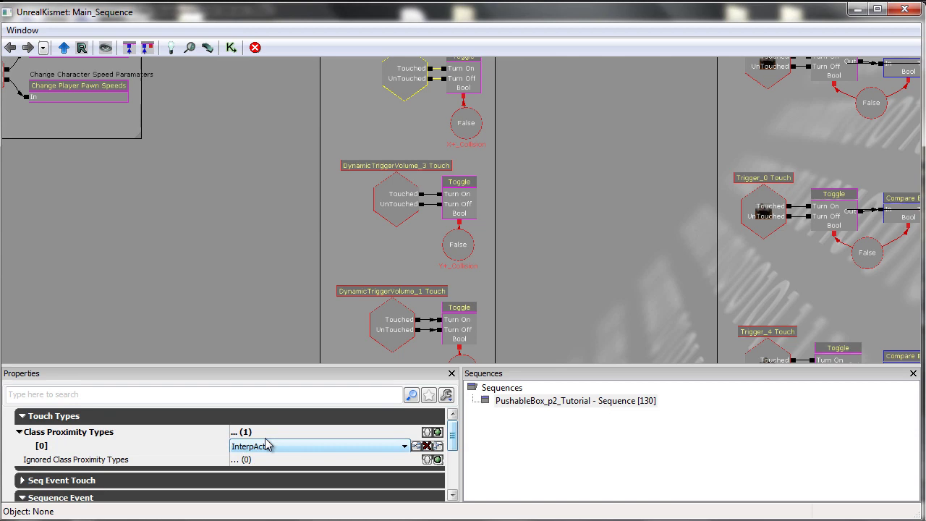
{"action": "left_click", "coordinate": [81, 421]}
Step: Check the settings of the DynamicTriggerVolume_3, DynamicTriggerVolume_1 and DynamicTriggerVolume_0 Touch events, then clear the selection
{"action": "left_click", "coordinate": [399, 215]}
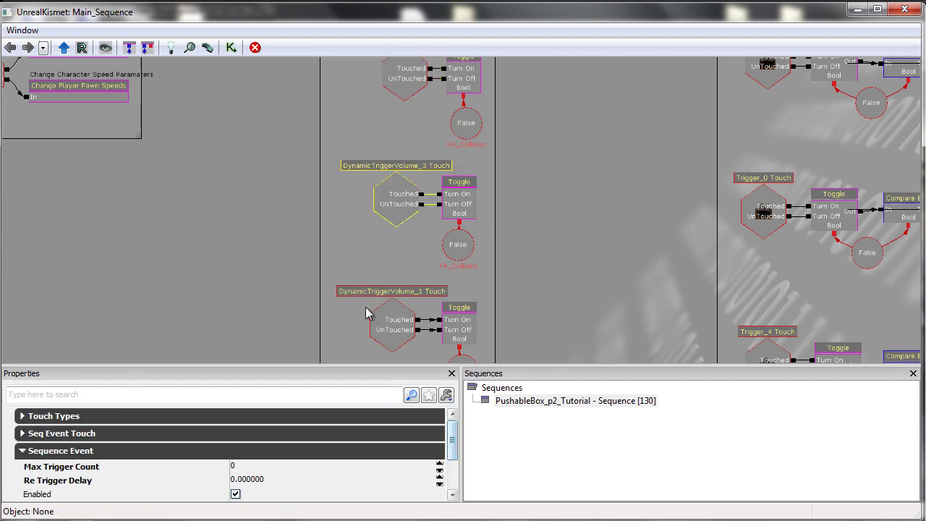
{"action": "left_click_drag", "start_coordinate": [241, 290], "coordinate": [239, 221]}
{"action": "left_click", "coordinate": [395, 254]}
{"action": "left_click_drag", "start_coordinate": [417, 306], "coordinate": [387, 226]}
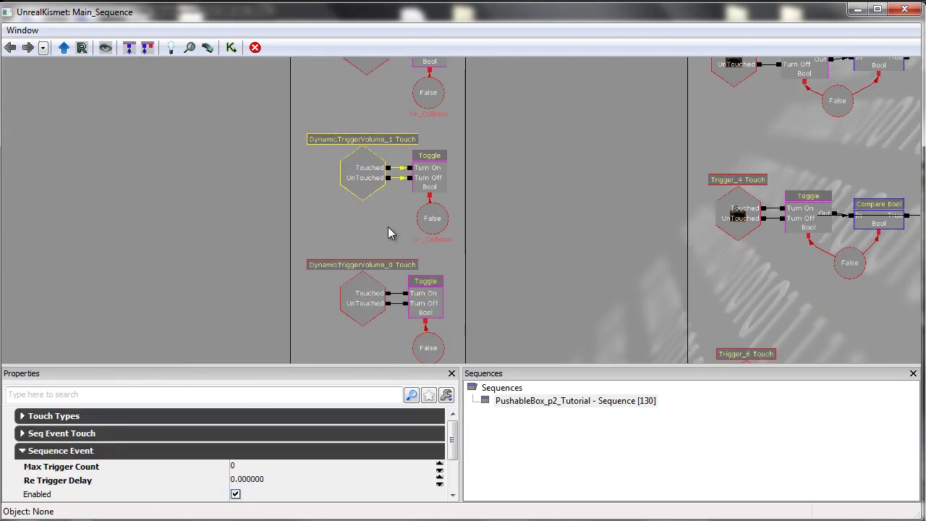
{"action": "left_click", "coordinate": [379, 296]}
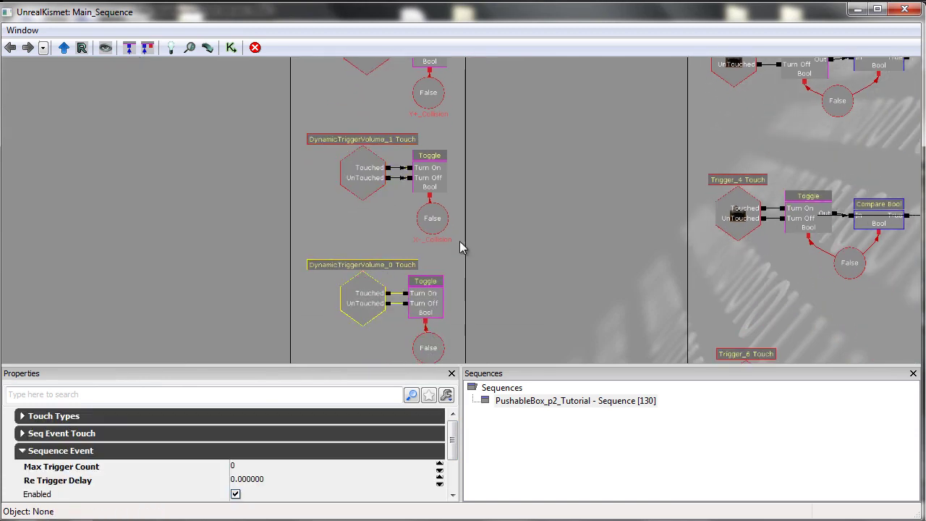
{"action": "left_click", "coordinate": [508, 227]}
Step: Return to the first collision event and inspect the Toggle action wired to DynamicTriggerVolume_4 Touch
{"action": "left_click_drag", "start_coordinate": [524, 127], "coordinate": [532, 254]}
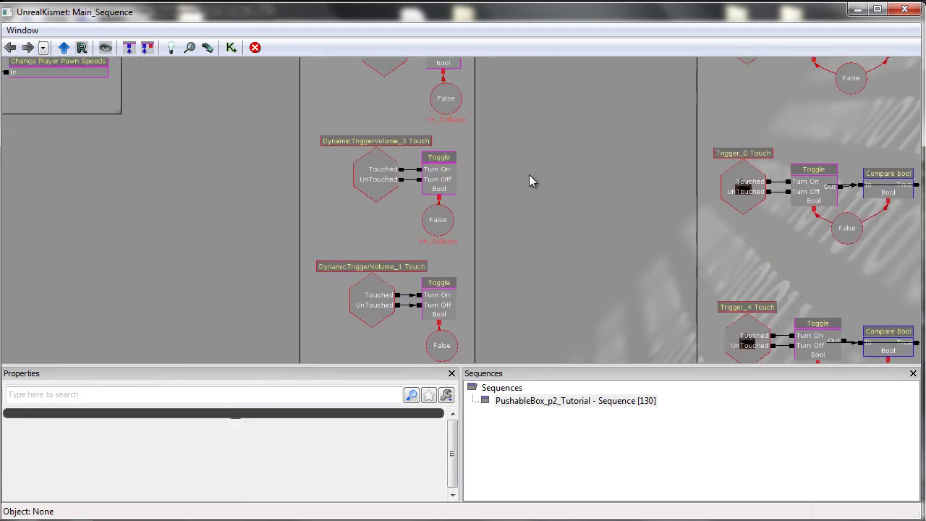
{"action": "left_click_drag", "start_coordinate": [528, 153], "coordinate": [524, 245]}
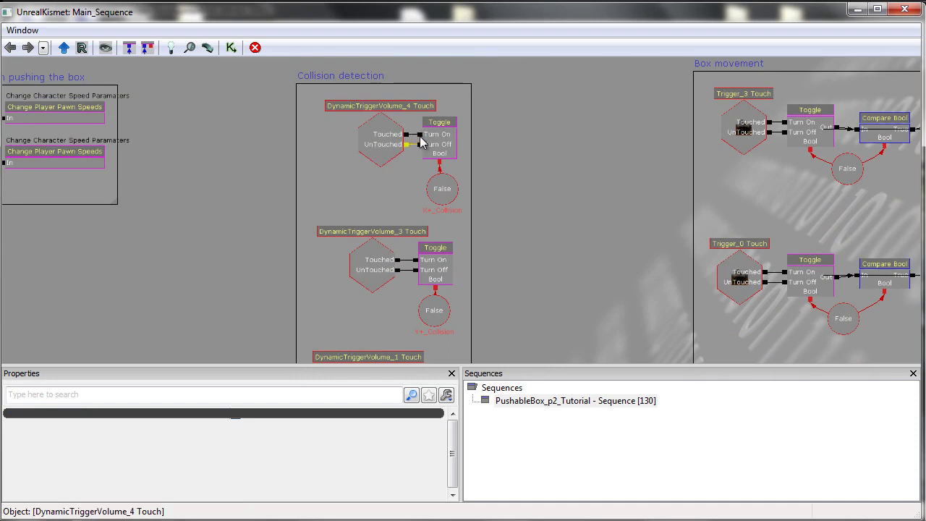
{"action": "left_click", "coordinate": [451, 155]}
{"action": "left_click", "coordinate": [439, 200]}
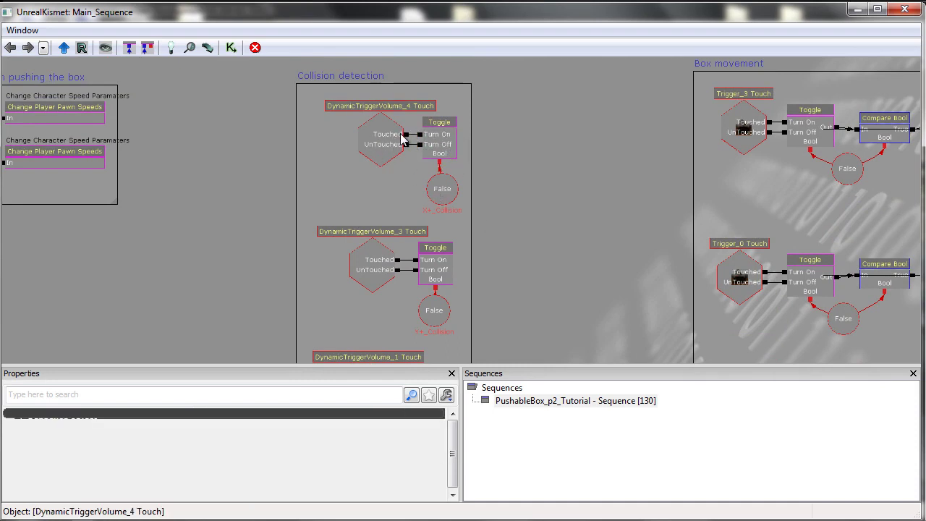
{"action": "left_click", "coordinate": [455, 156]}
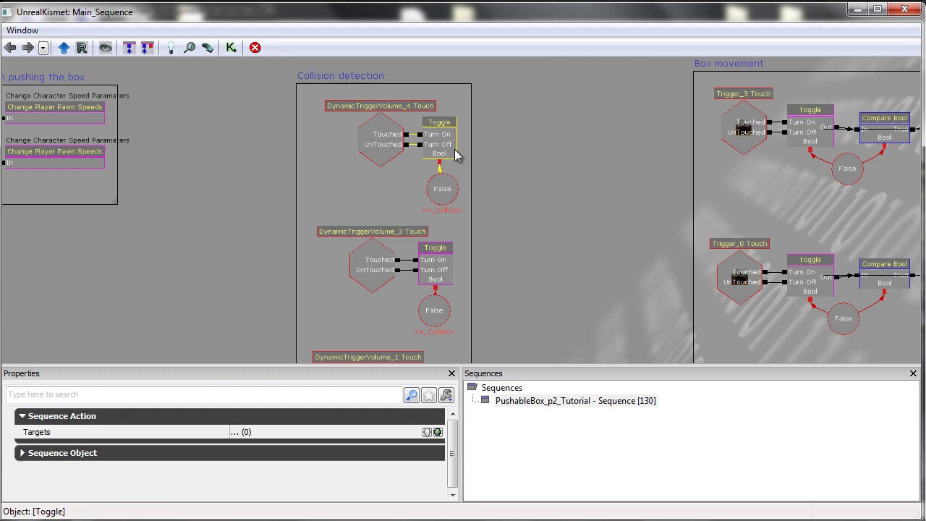
{"action": "left_click", "coordinate": [389, 195]}
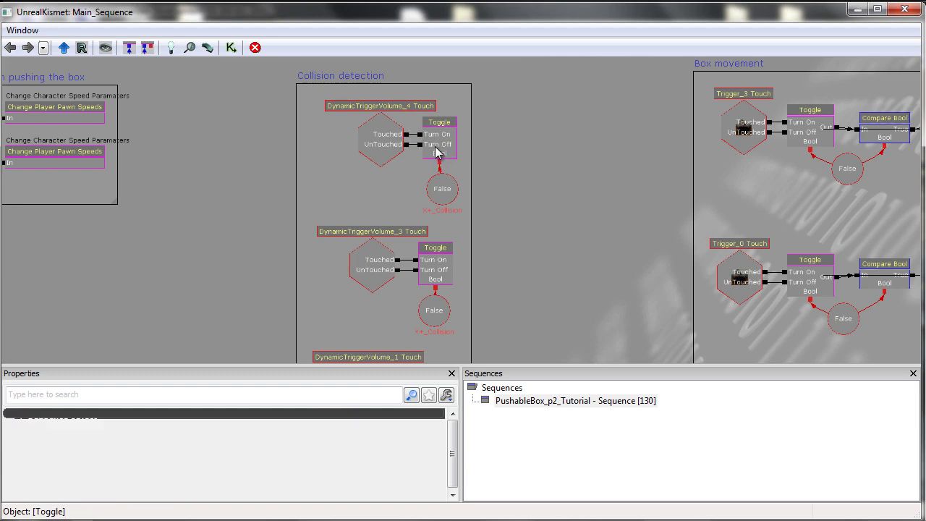
{"action": "left_click", "coordinate": [439, 151]}
Step: Inspect the Var Name of the bool variable attached to the DynamicTriggerVolume_4 Toggle
{"action": "left_click", "coordinate": [447, 195]}
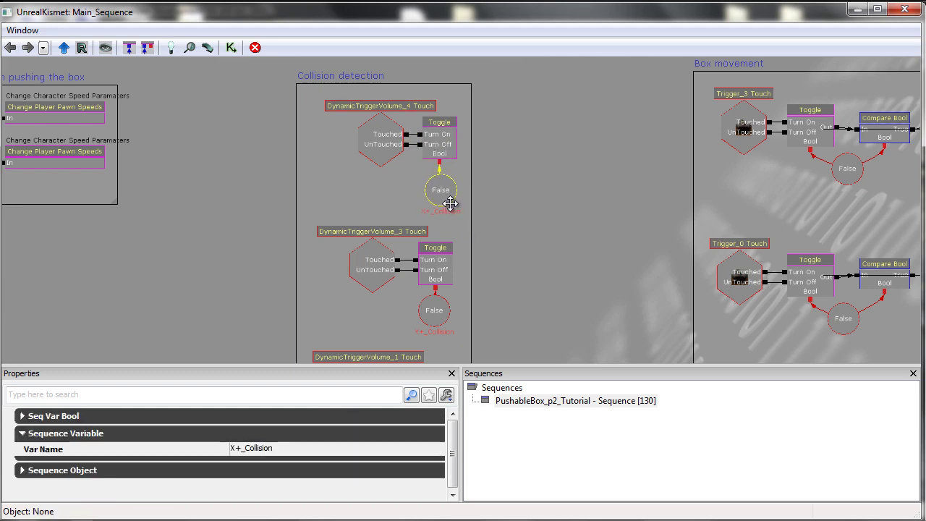
{"action": "left_click", "coordinate": [488, 217]}
{"action": "left_click_drag", "start_coordinate": [491, 159], "coordinate": [487, 175]}
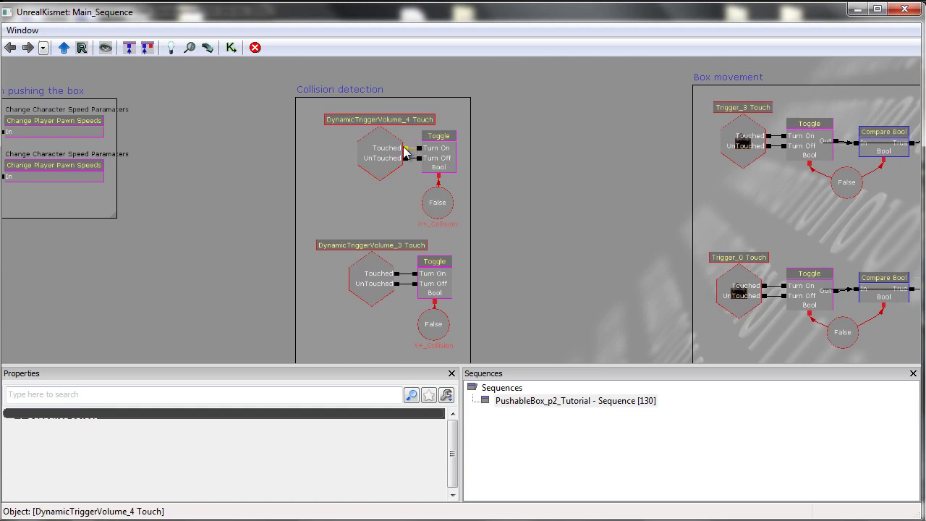
{"action": "left_click", "coordinate": [439, 209]}
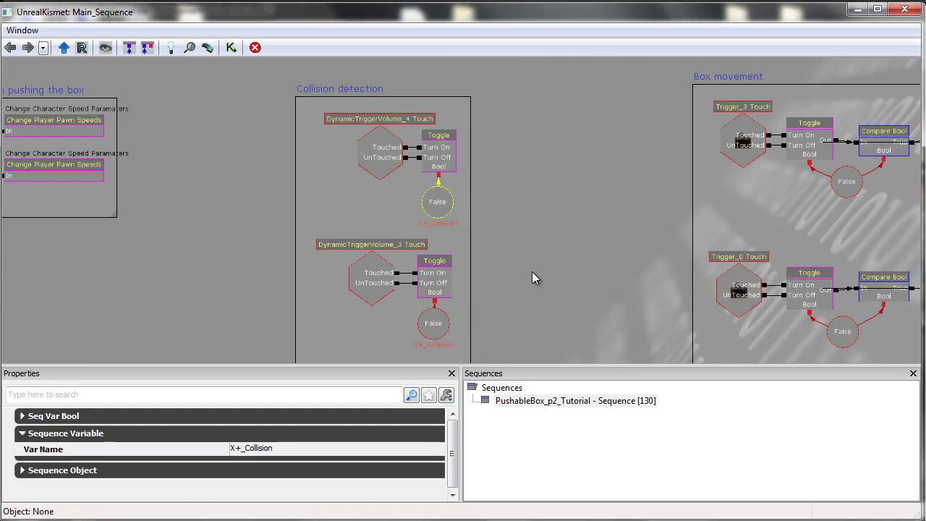
{"action": "left_click", "coordinate": [506, 263]}
{"action": "left_click", "coordinate": [436, 206]}
{"action": "left_click", "coordinate": [579, 270]}
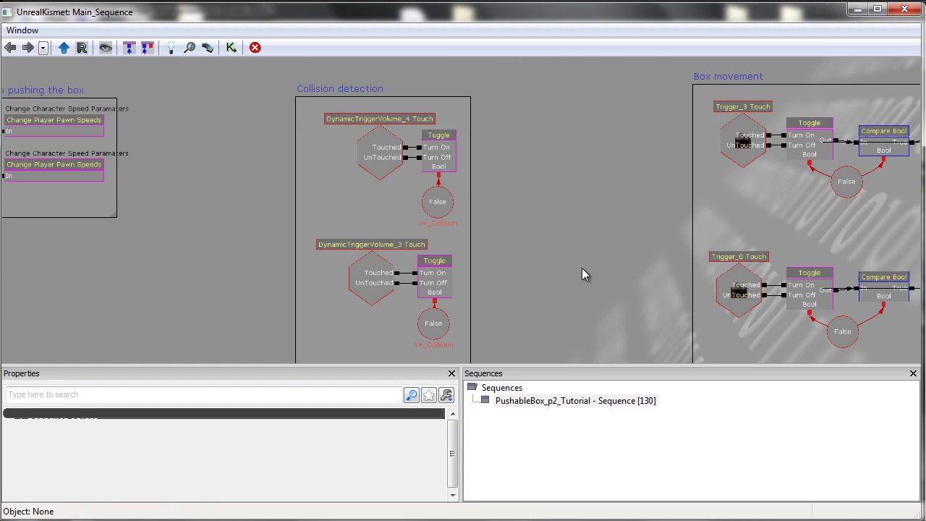
Step: Compare the named bool variables attached to the DynamicTriggerVolume_4, DynamicTriggerVolume_3 and DynamicTriggerVolume_1 Toggles
{"action": "left_click_drag", "start_coordinate": [572, 282], "coordinate": [558, 244]}
{"action": "left_click", "coordinate": [432, 172]}
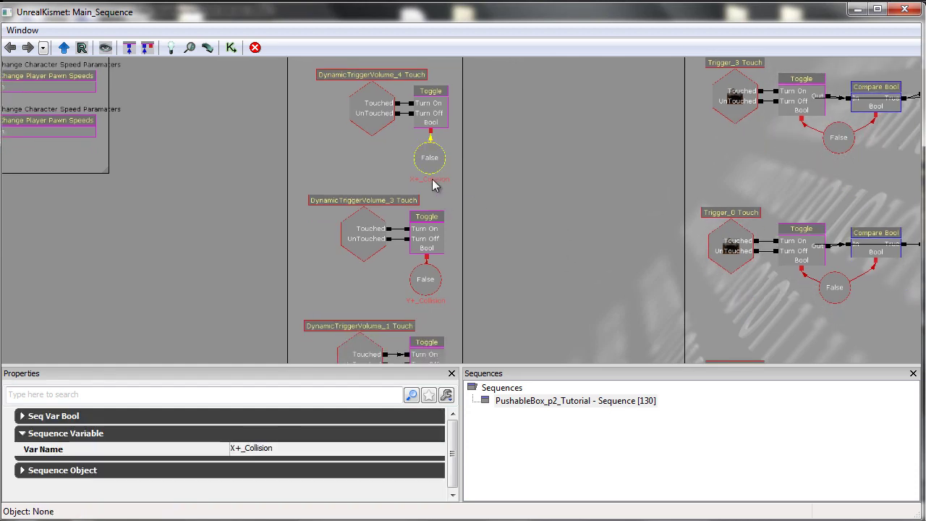
{"action": "left_click", "coordinate": [421, 282]}
{"action": "left_click_drag", "start_coordinate": [494, 311], "coordinate": [484, 247]}
{"action": "left_click", "coordinate": [418, 326]}
{"action": "left_click", "coordinate": [509, 321]}
Step: Review the X+_Collision bool together with the DynamicTriggerVolume_4 Touch event that drives it
{"action": "left_click_drag", "start_coordinate": [541, 194], "coordinate": [524, 301]}
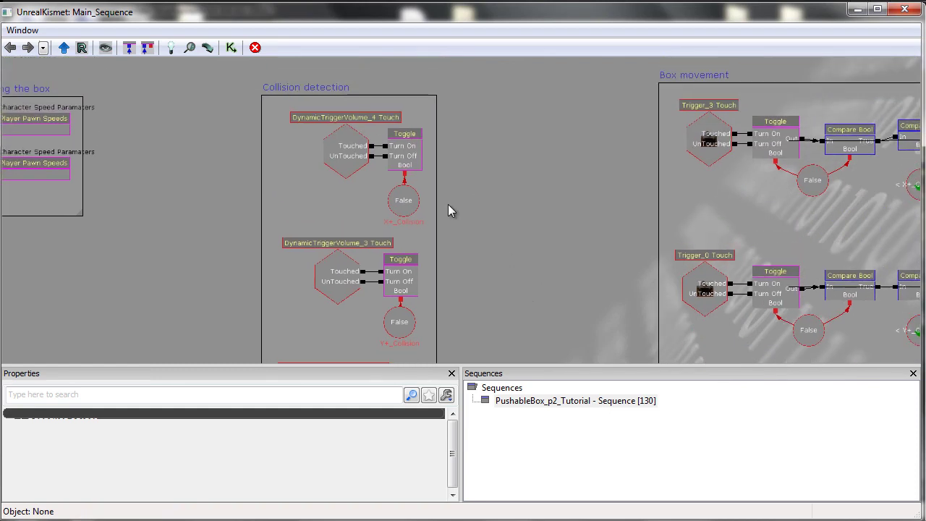
{"action": "left_click", "coordinate": [400, 212]}
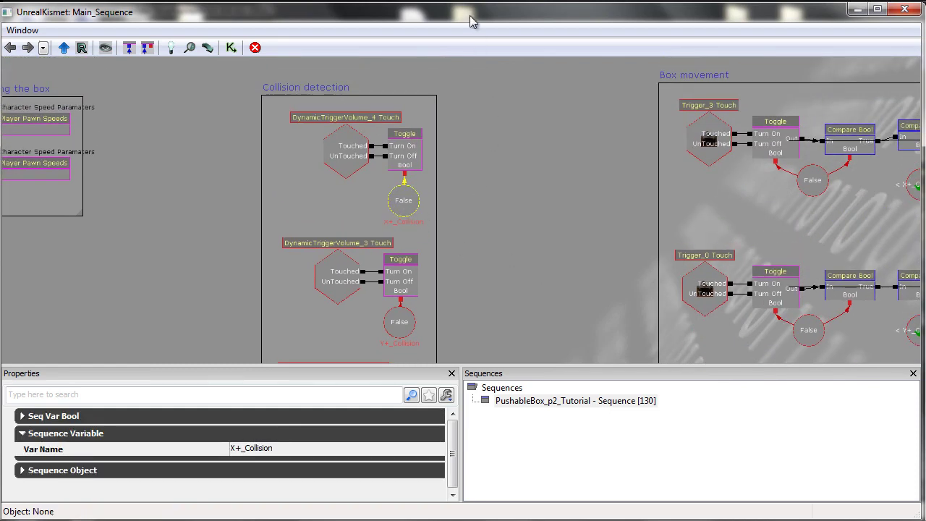
{"action": "left_click", "coordinate": [334, 150]}
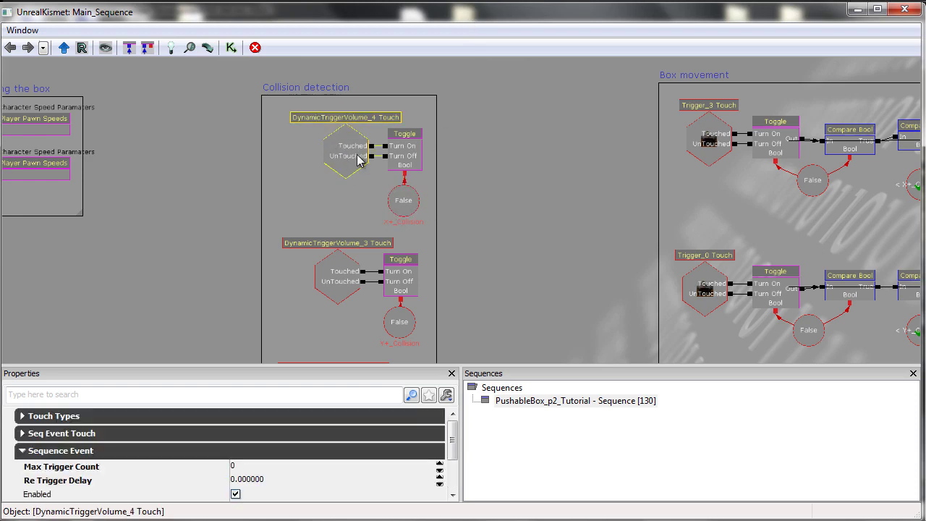
{"action": "left_click", "coordinate": [450, 230]}
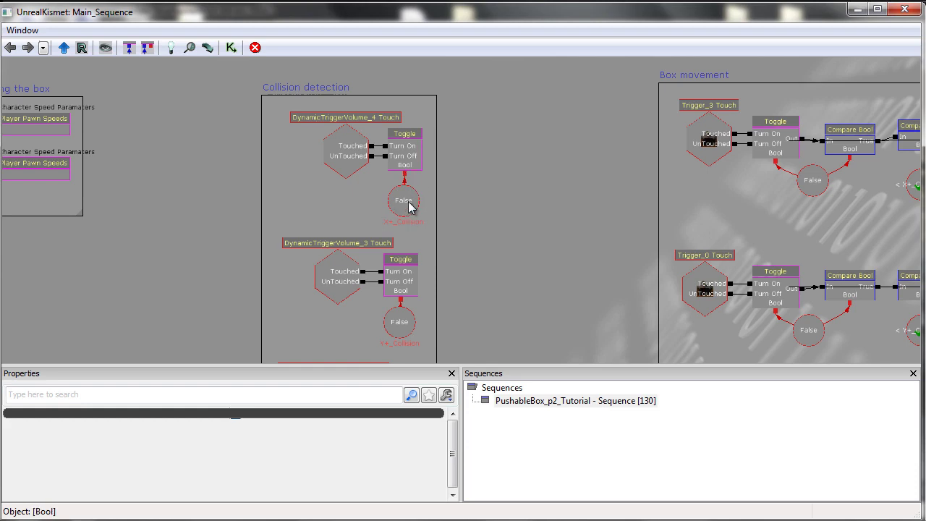
Step: Inspect the Var Name of the bool toggled by DynamicTriggerVolume_3 Touch, then view the surrounding collision events
{"action": "left_click_drag", "start_coordinate": [472, 243], "coordinate": [490, 142]}
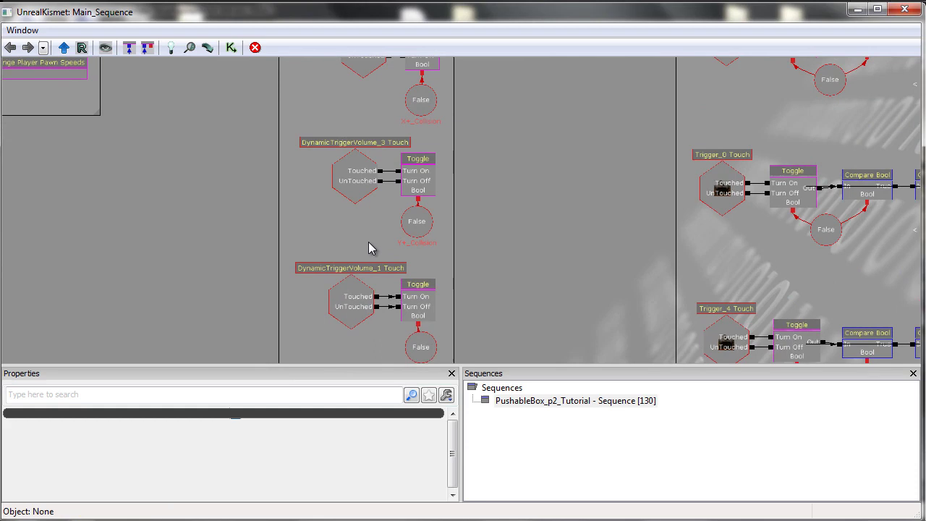
{"action": "left_click", "coordinate": [421, 229]}
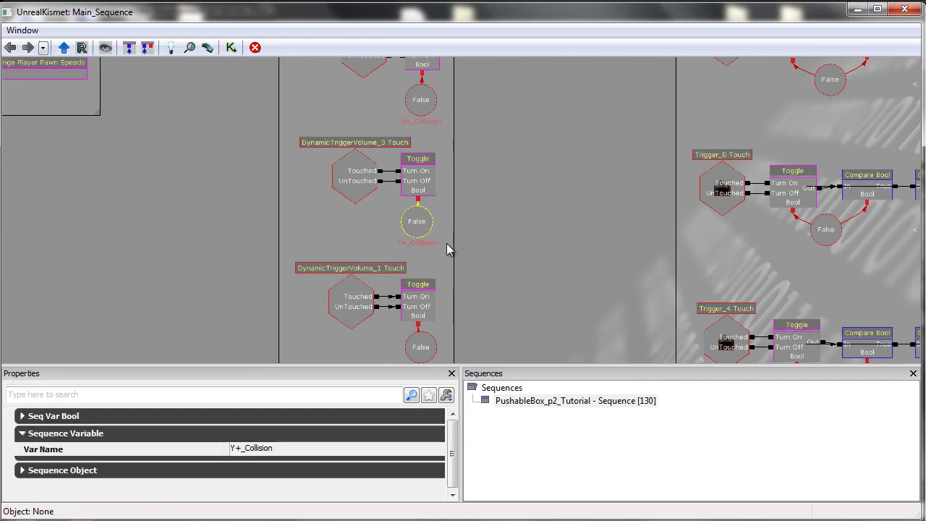
{"action": "left_click", "coordinate": [484, 230]}
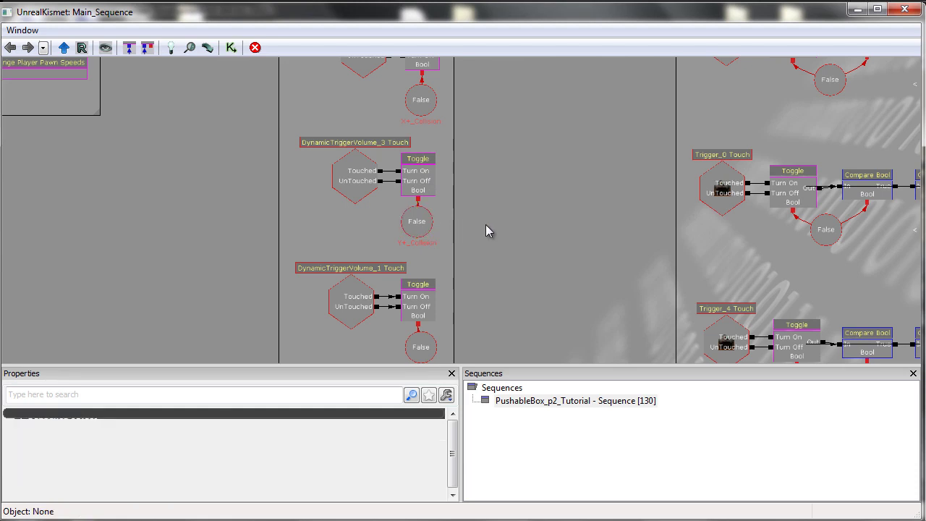
{"action": "left_click_drag", "start_coordinate": [485, 217], "coordinate": [458, 192]}
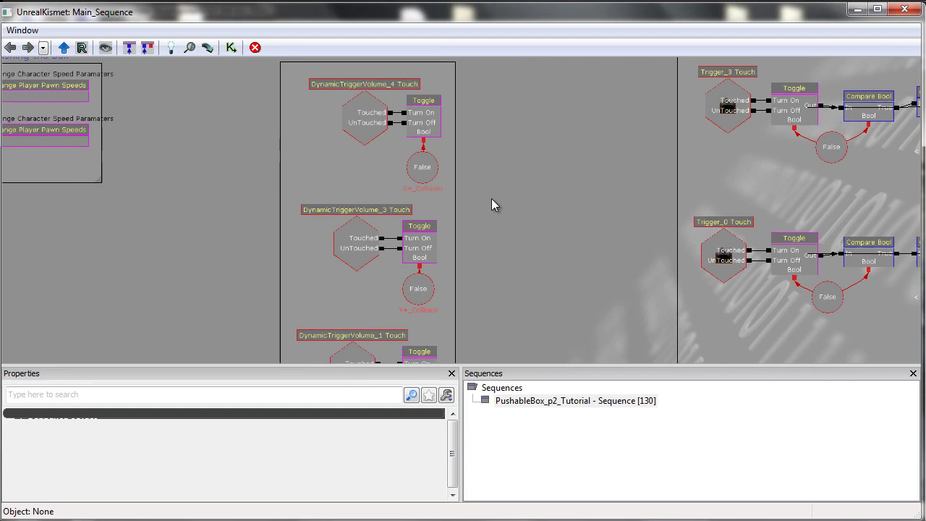
{"action": "left_click_drag", "start_coordinate": [501, 219], "coordinate": [513, 208]}
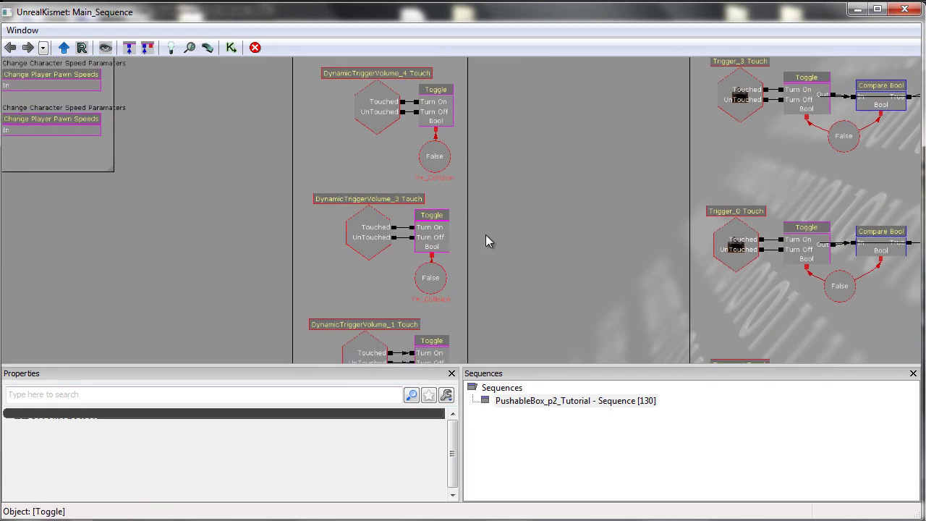
Step: Examine the DynamicTriggerVolume_0 Touch event at the end of the Collision detection group
{"action": "mouse_move", "coordinate": [561, 161]}
{"action": "left_mouse_down"}
{"action": "mouse_move", "coordinate": [575, 166]}
{"action": "mouse_move", "coordinate": [602, 68]}
{"action": "mouse_move", "coordinate": [582, 71]}
{"action": "left_mouse_up"}
{"action": "left_click_drag", "start_coordinate": [562, 189], "coordinate": [571, 127]}
{"action": "left_click", "coordinate": [426, 240]}
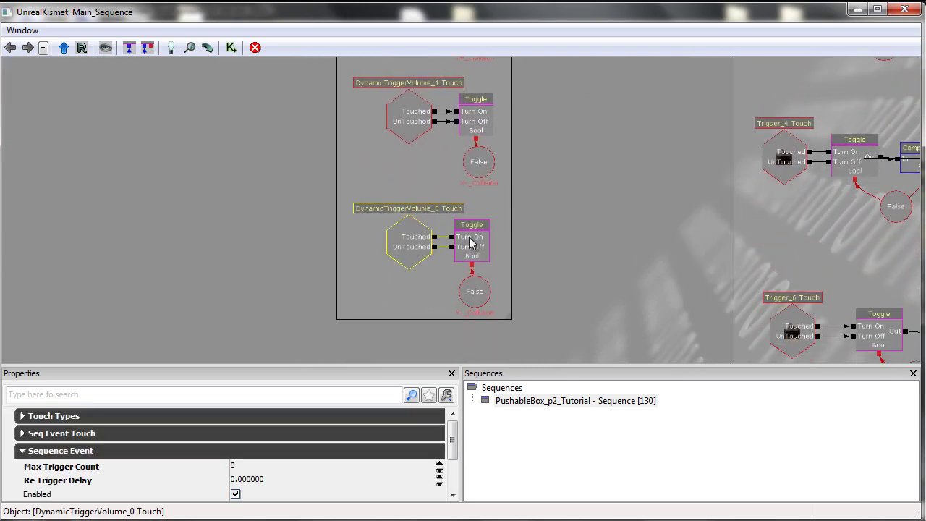
{"action": "left_click", "coordinate": [633, 174]}
Step: Inspect the Class Proximity Types of the Trigger_3 Touch event in the Box movement group
{"action": "left_click_drag", "start_coordinate": [633, 136], "coordinate": [441, 281]}
{"action": "left_click_drag", "start_coordinate": [502, 186], "coordinate": [407, 266]}
{"action": "mouse_move", "coordinate": [568, 132]}
{"action": "left_mouse_down"}
{"action": "mouse_move", "coordinate": [551, 130]}
{"action": "mouse_move", "coordinate": [439, 248]}
{"action": "mouse_move", "coordinate": [405, 230]}
{"action": "left_mouse_up"}
{"action": "left_click_drag", "start_coordinate": [467, 254], "coordinate": [354, 263]}
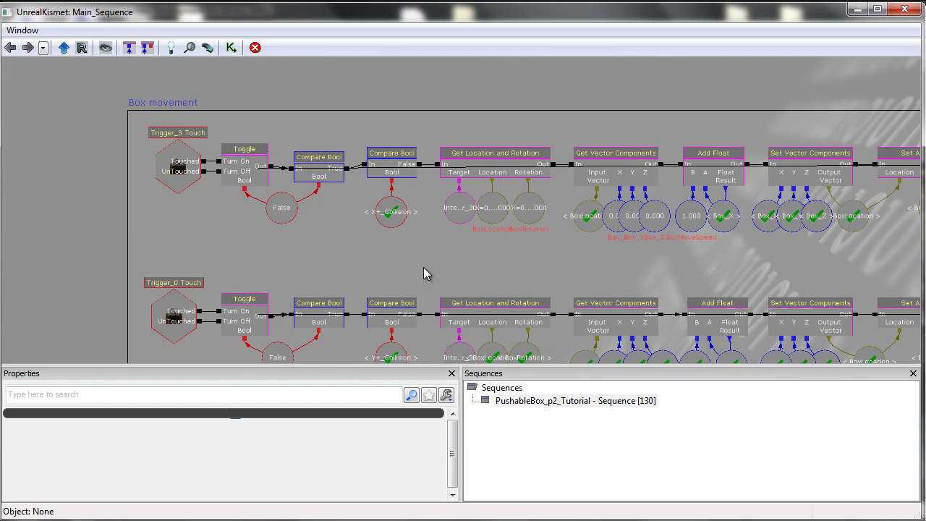
{"action": "left_click_drag", "start_coordinate": [408, 257], "coordinate": [404, 243]}
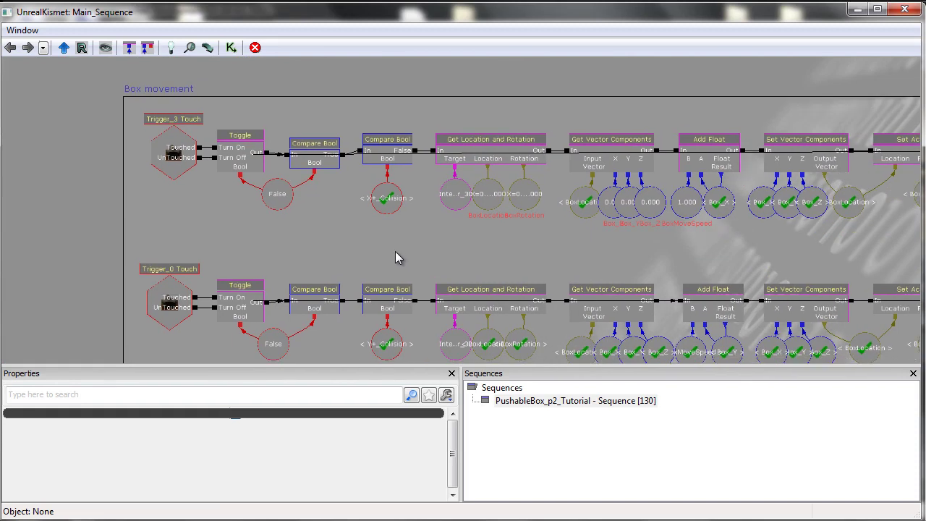
{"action": "left_click", "coordinate": [161, 165]}
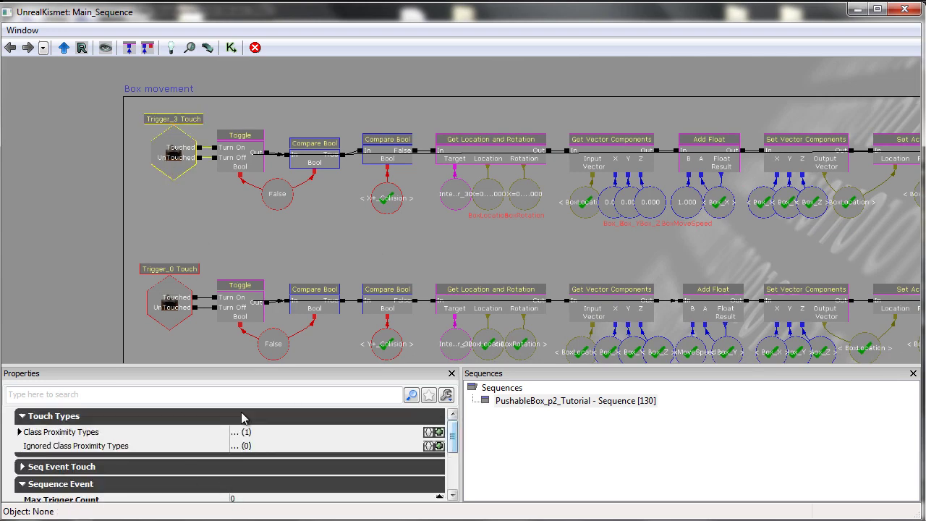
{"action": "double_click", "coordinate": [92, 434]}
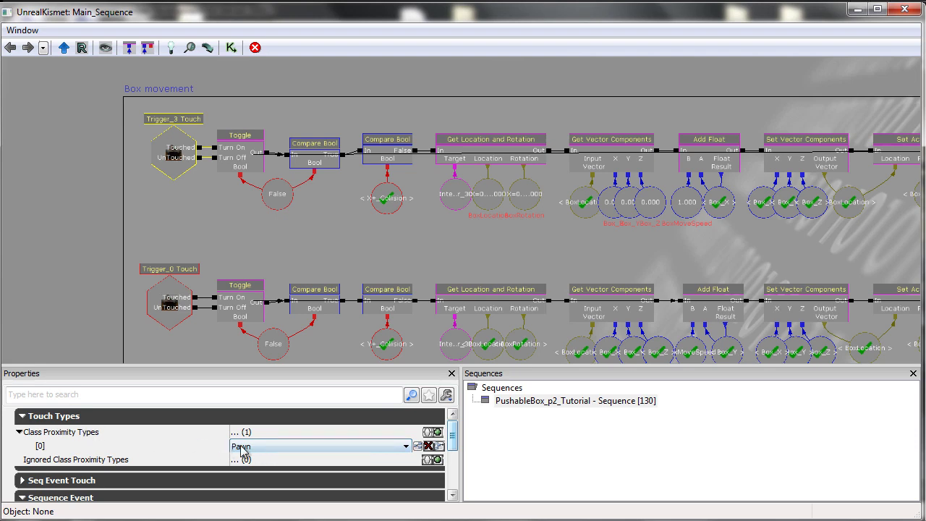
{"action": "left_click", "coordinate": [88, 420]}
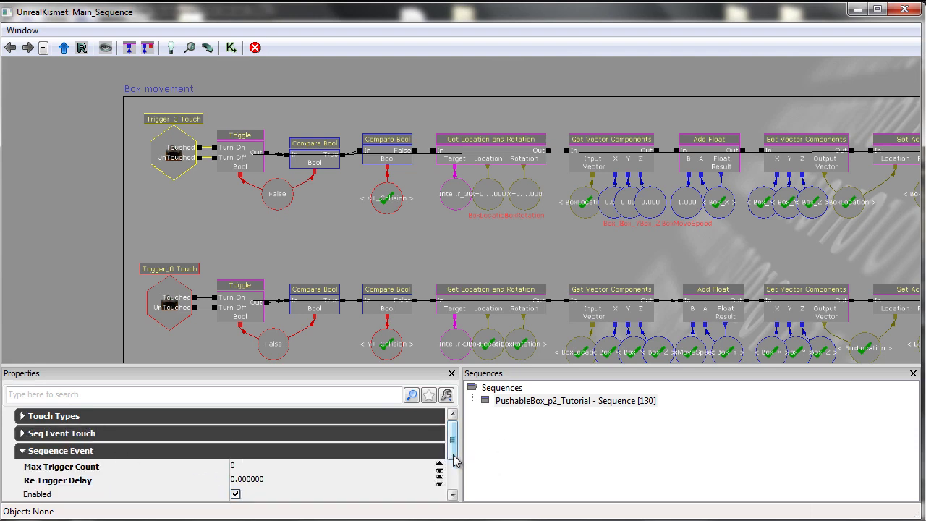
Step: Review the Trigger_3 Touch event's Sequence Event settings, including Max Trigger Count and Re Trigger Delay
{"action": "scroll", "coordinate": [167, 469], "scroll_direction": "down", "scroll_amount": 2}
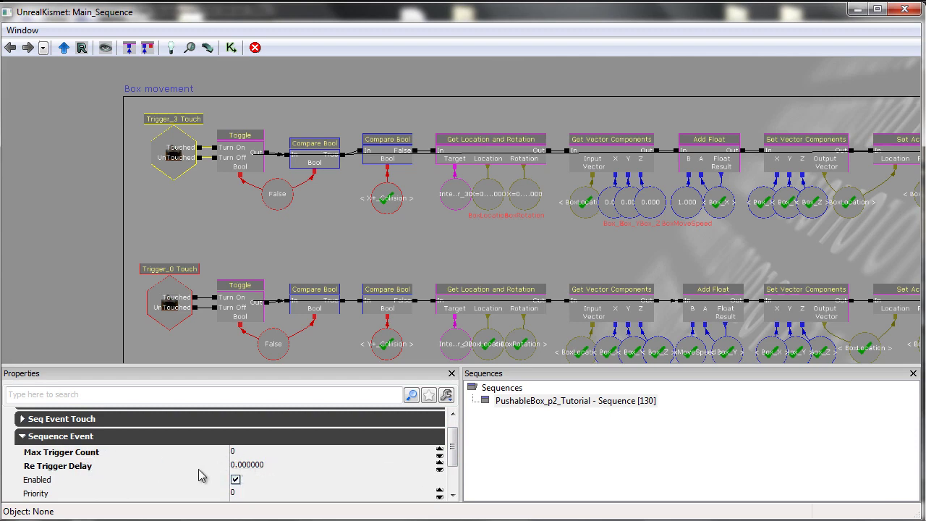
{"action": "mouse_move", "coordinate": [453, 454]}
{"action": "left_mouse_down"}
{"action": "mouse_move", "coordinate": [454, 492]}
{"action": "mouse_move", "coordinate": [455, 454]}
{"action": "left_mouse_up"}
{"action": "scroll", "coordinate": [455, 453], "scroll_direction": "up", "scroll_amount": 1}
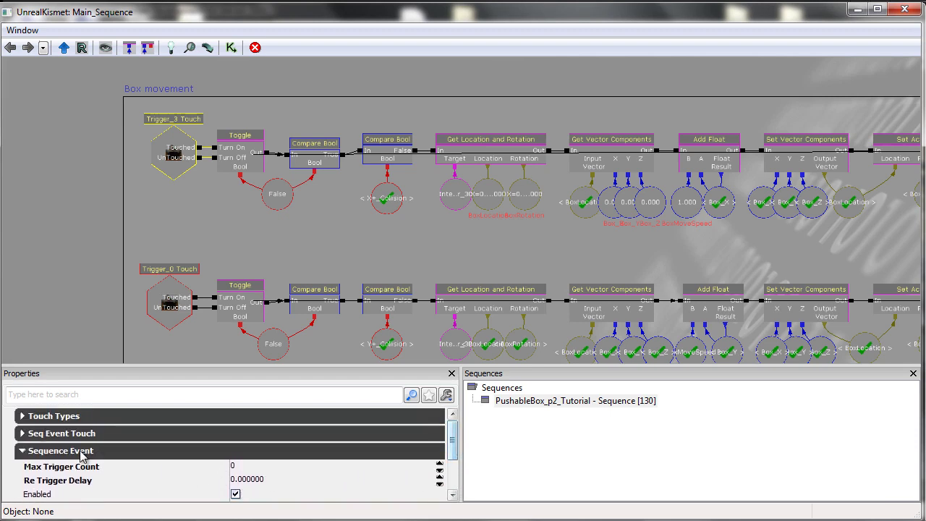
{"action": "left_click", "coordinate": [361, 214]}
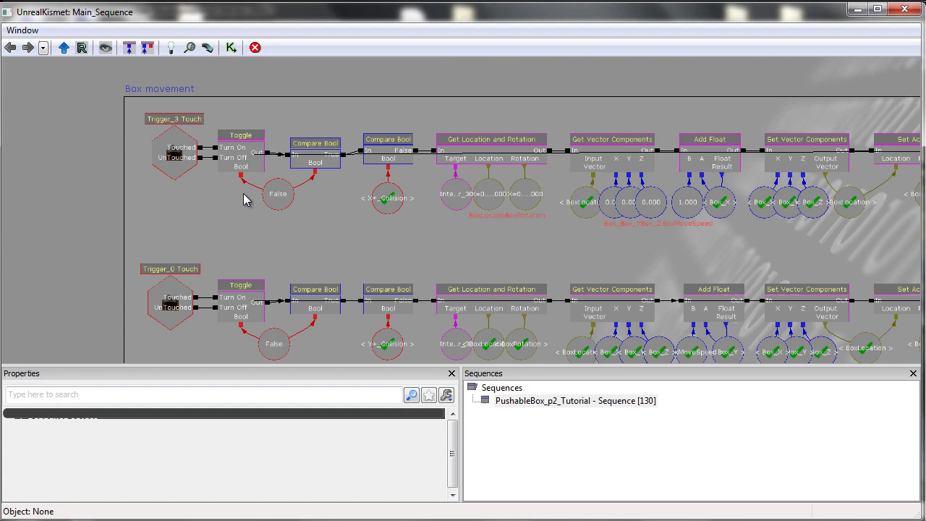
Step: Examine the first Compare Bool condition after the Trigger_3 Toggle in the Box movement group
{"action": "left_click", "coordinate": [313, 152]}
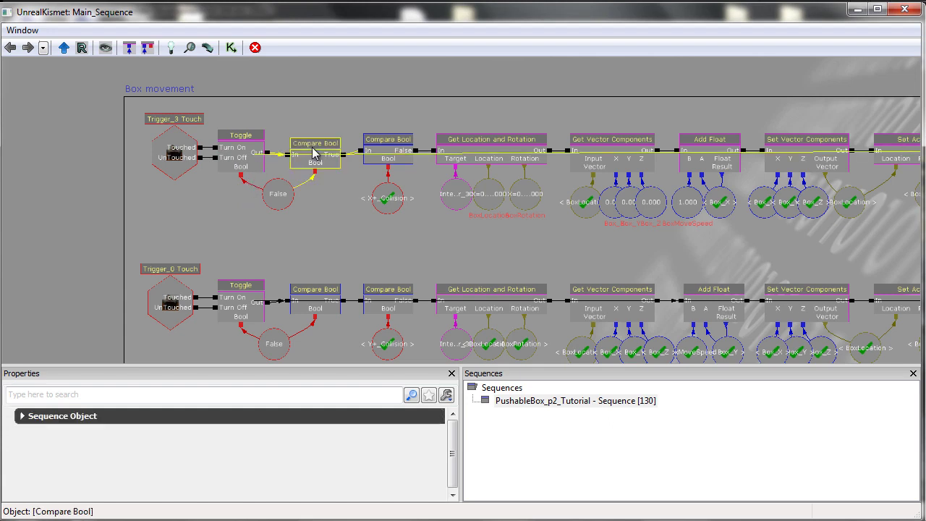
{"action": "left_click", "coordinate": [275, 215]}
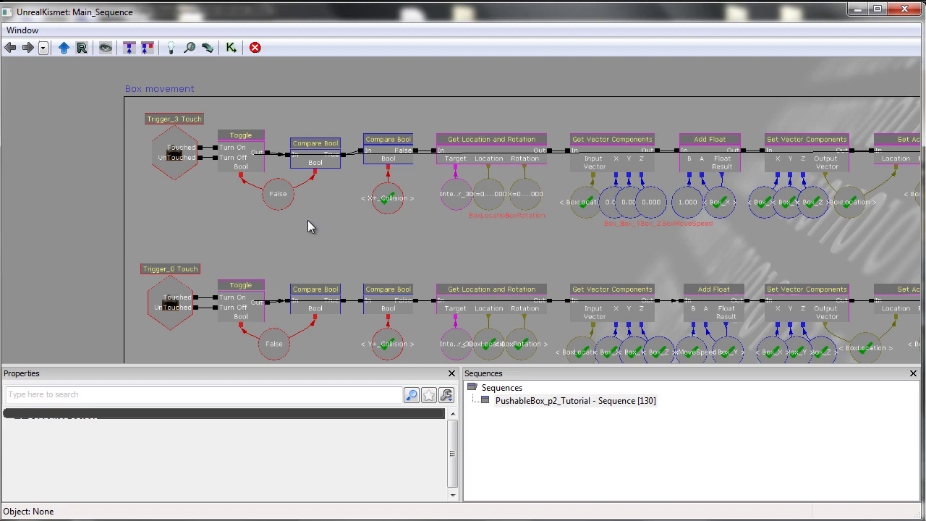
{"action": "mouse_move", "coordinate": [325, 219]}
{"action": "left_mouse_down"}
{"action": "mouse_move", "coordinate": [319, 225]}
{"action": "mouse_move", "coordinate": [332, 234]}
{"action": "left_mouse_up"}
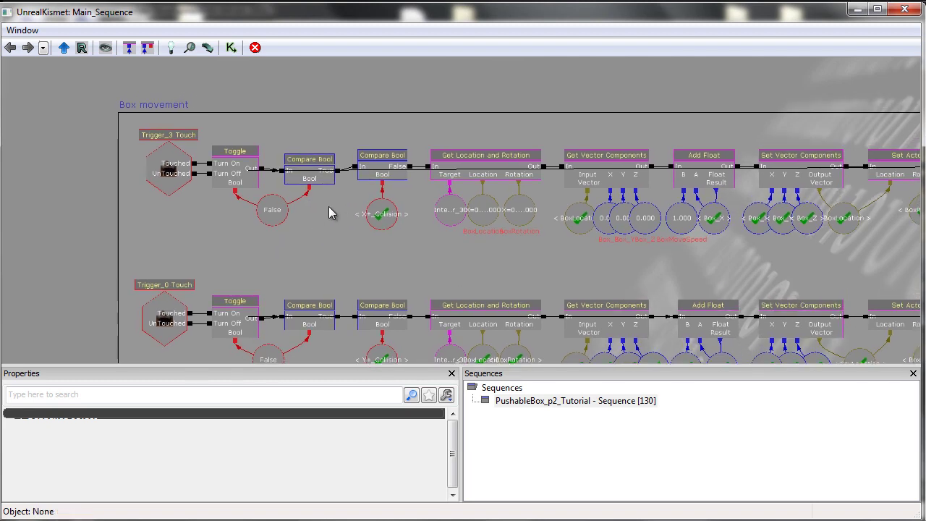
Step: Examine the two Compare Bool conditions in the Trigger_3 Touch chain and their linked bool and X+_Collision named variable
{"action": "left_click", "coordinate": [311, 182]}
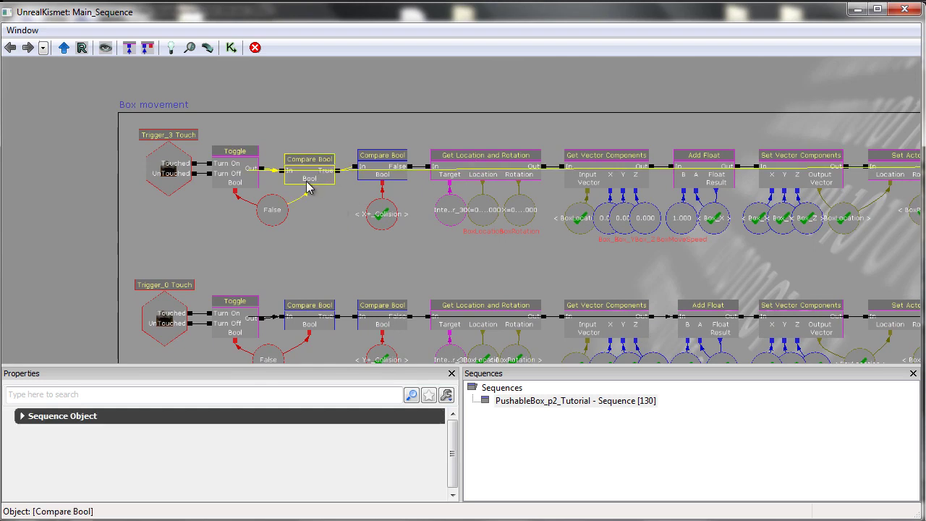
{"action": "left_click", "coordinate": [273, 220]}
{"action": "left_click", "coordinate": [301, 251]}
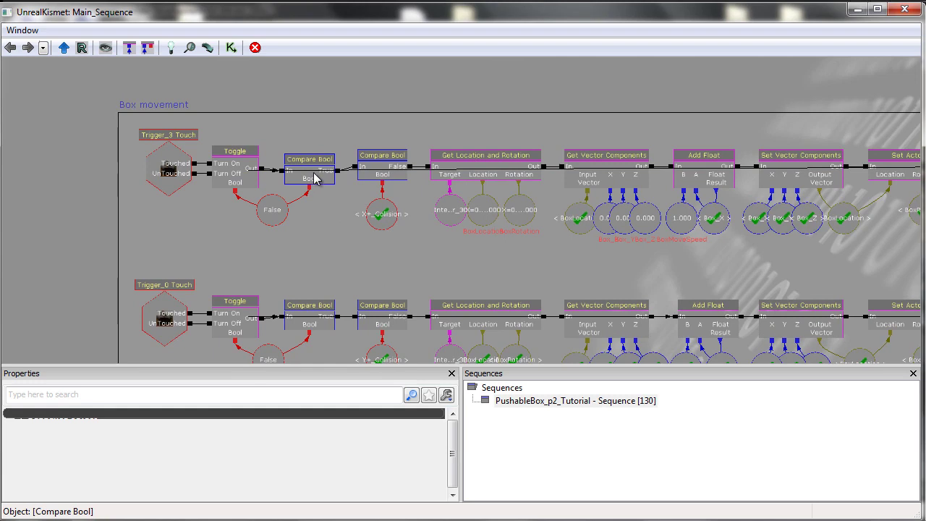
{"action": "left_click", "coordinate": [379, 162]}
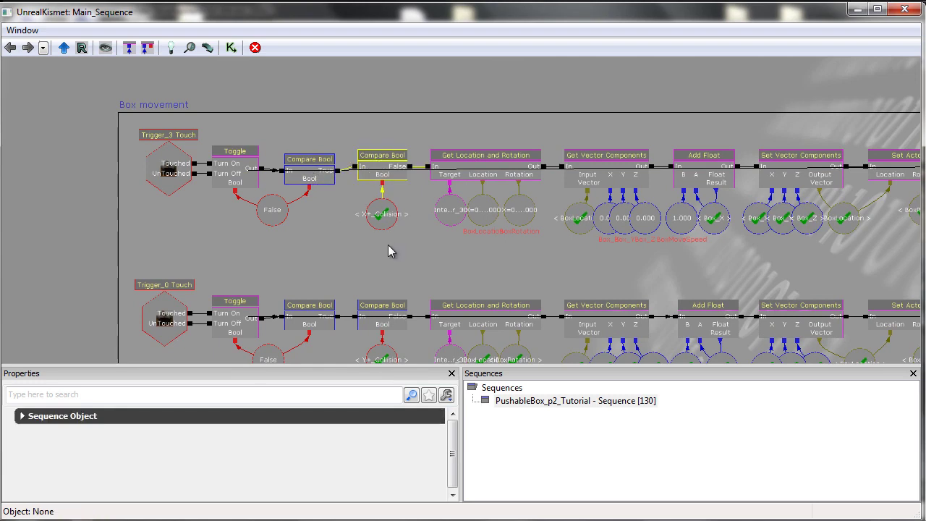
{"action": "left_click", "coordinate": [391, 221]}
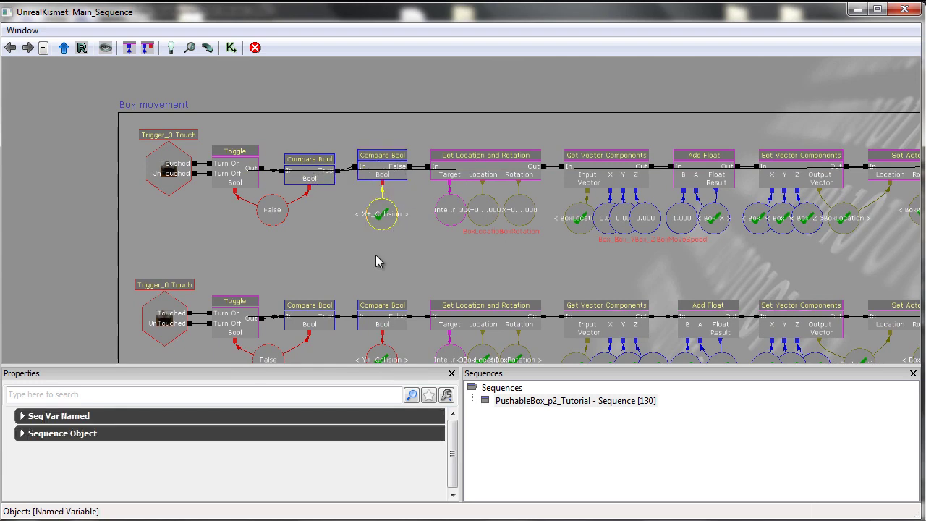
{"action": "left_click", "coordinate": [397, 236]}
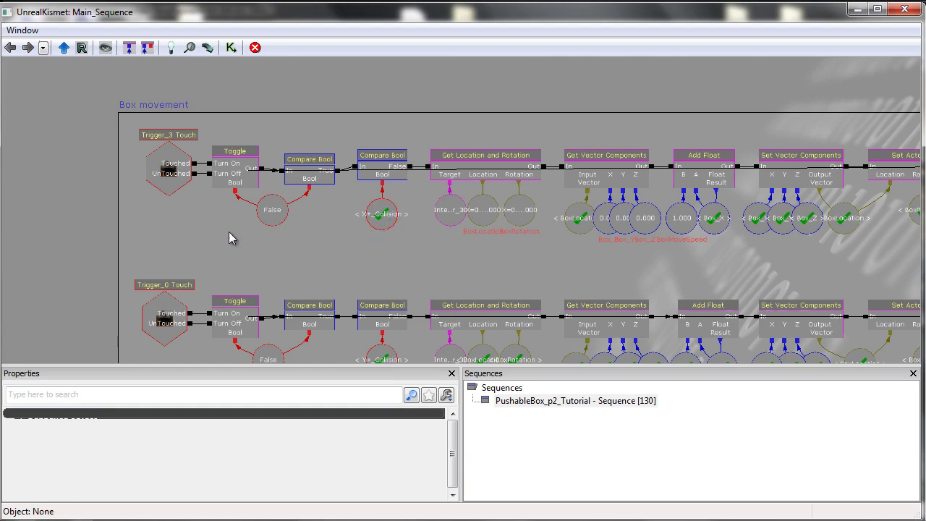
Step: Compare the X+_Collision named variable in the Trigger_3 chain with its source bool under the DynamicTriggerVolume_4 Toggle
{"action": "left_click_drag", "start_coordinate": [258, 238], "coordinate": [619, 182]}
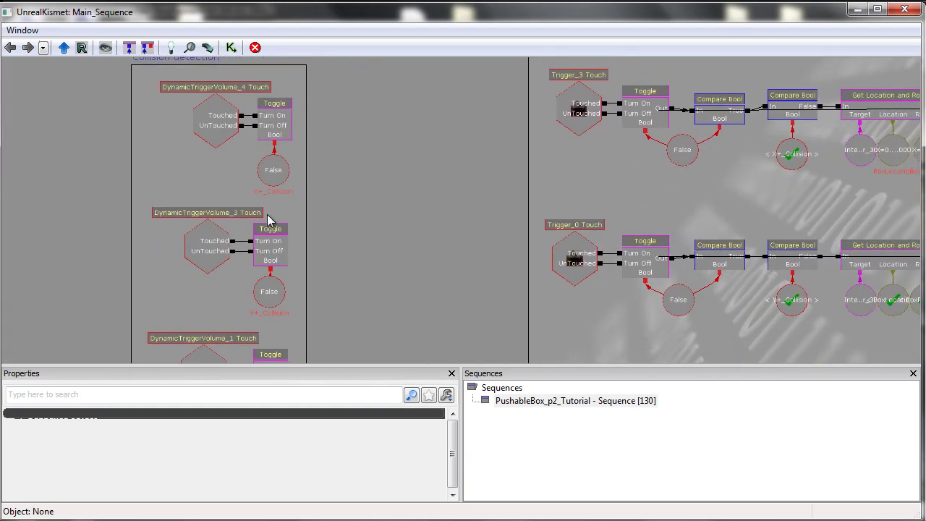
{"action": "left_click", "coordinate": [273, 168]}
{"action": "left_click_drag", "start_coordinate": [382, 206], "coordinate": [337, 217]}
{"action": "left_click", "coordinate": [753, 165]}
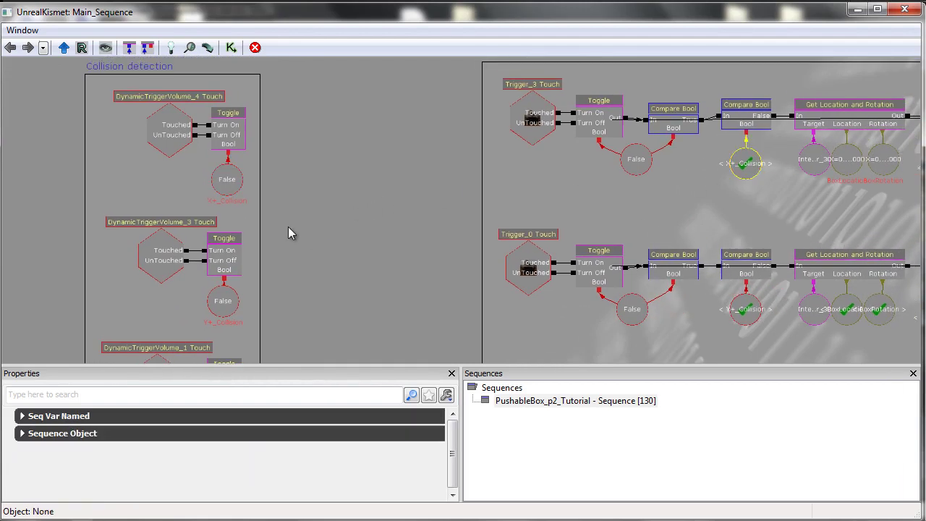
{"action": "left_click", "coordinate": [595, 204]}
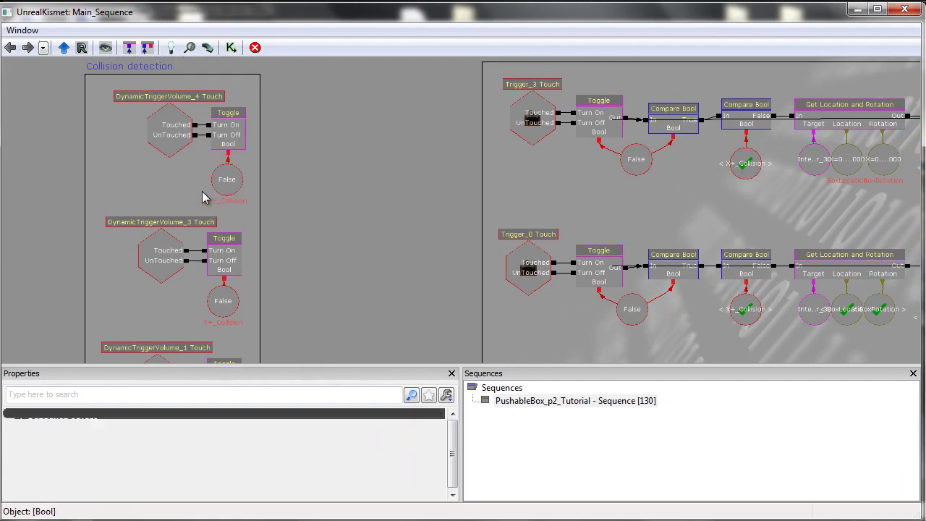
{"action": "left_click", "coordinate": [735, 166]}
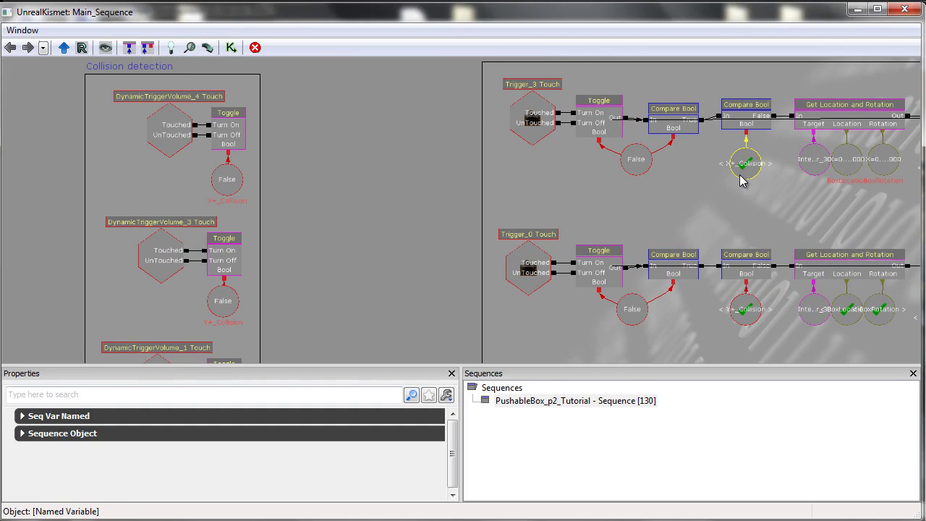
{"action": "left_click", "coordinate": [229, 181]}
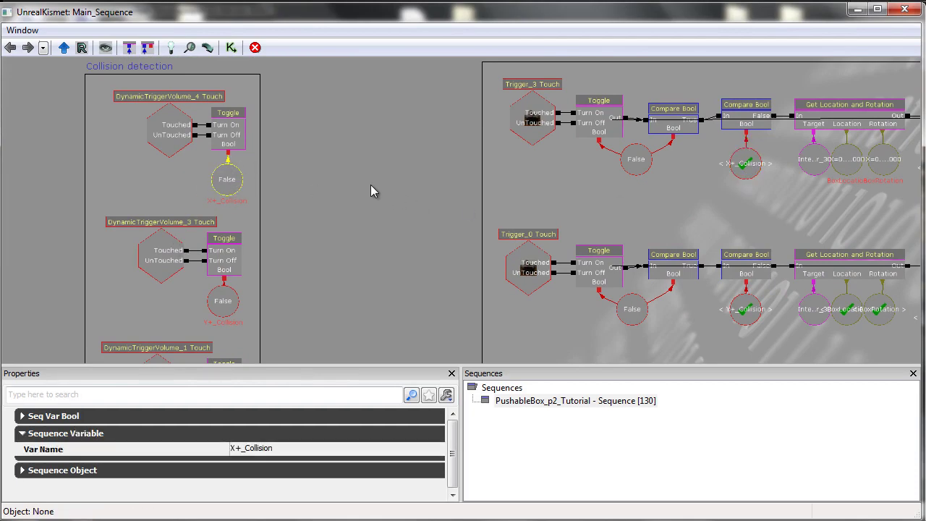
Step: View the named variables offered for the persistent level when creating a new variable, without adding one
{"action": "right_click", "coordinate": [368, 166]}
{"action": "mouse_move", "coordinate": [402, 224]}
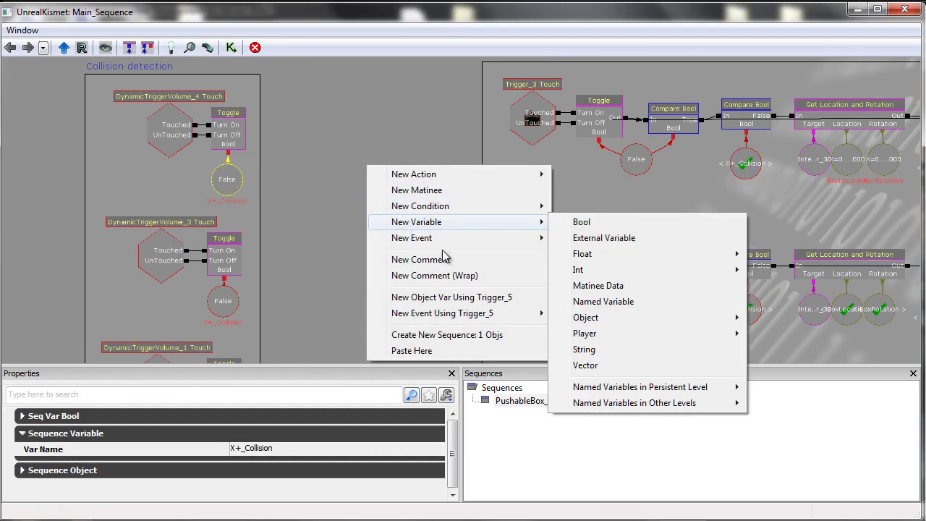
{"action": "mouse_move", "coordinate": [620, 389]}
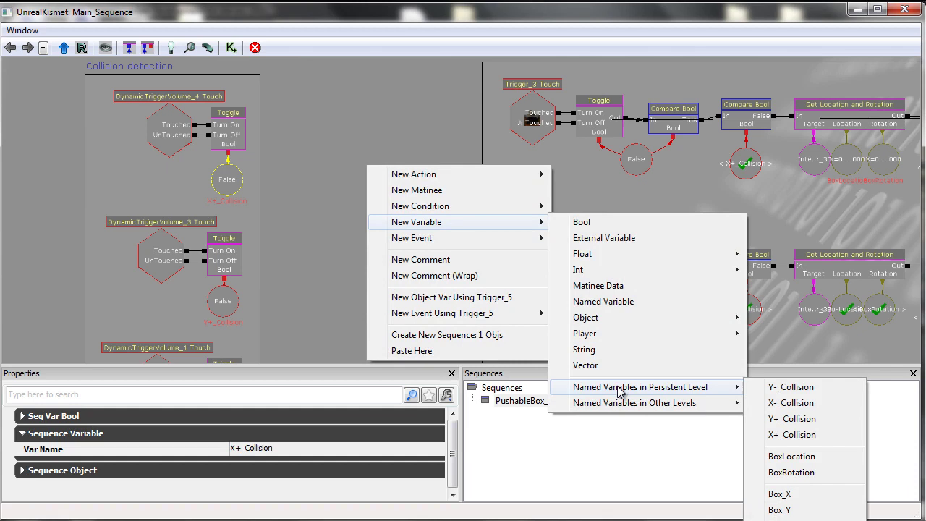
{"action": "left_click", "coordinate": [781, 189]}
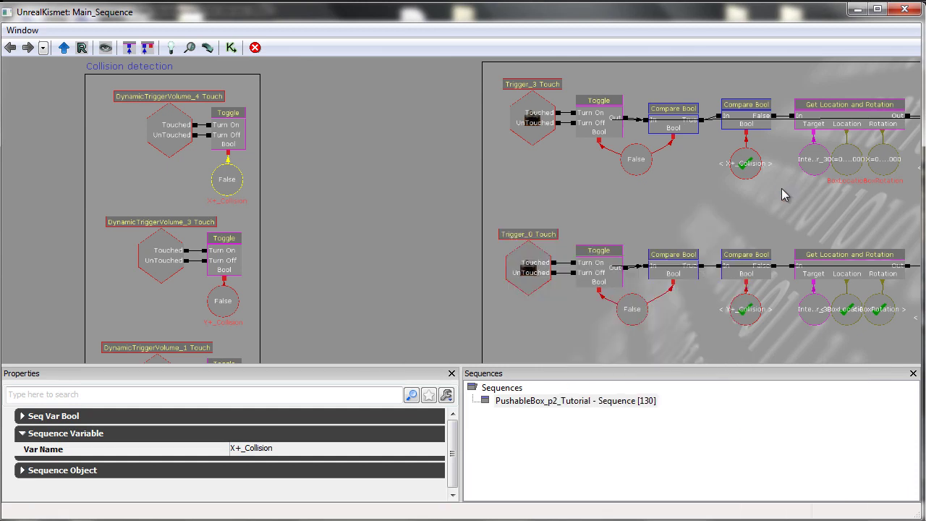
Step: Review the Trigger_3 Touch event together with the X+_Collision variable checked by its second Compare Bool
{"action": "left_click", "coordinate": [750, 169]}
{"action": "left_click_drag", "start_coordinate": [779, 222], "coordinate": [674, 234]}
{"action": "left_click", "coordinate": [674, 234]}
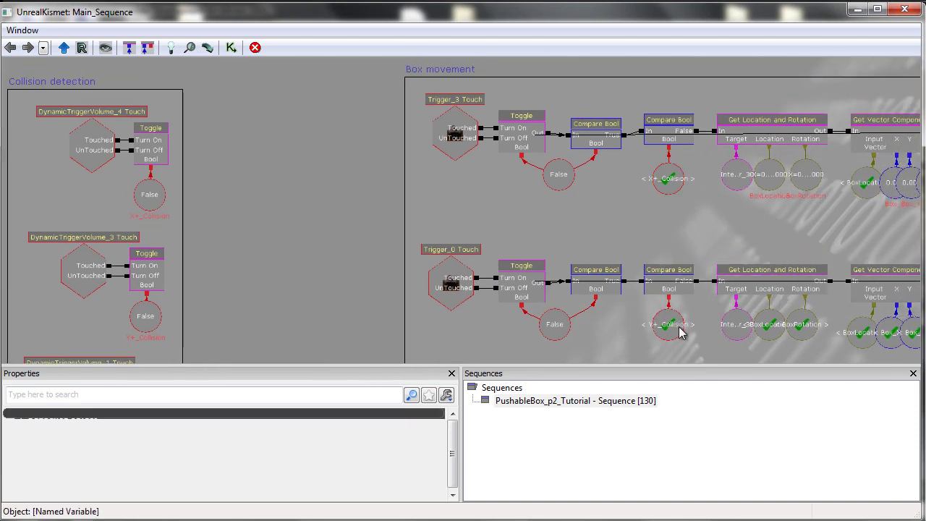
{"action": "left_click", "coordinate": [444, 147]}
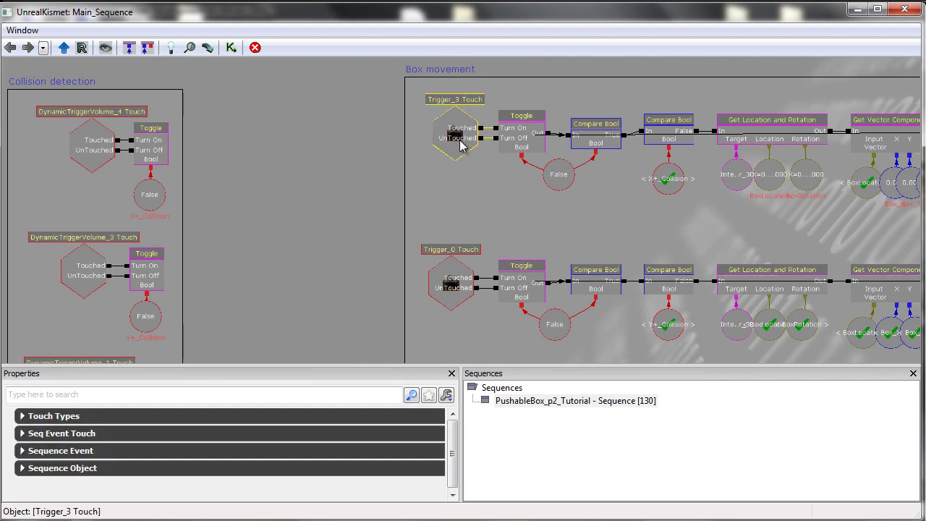
{"action": "left_click", "coordinate": [470, 180]}
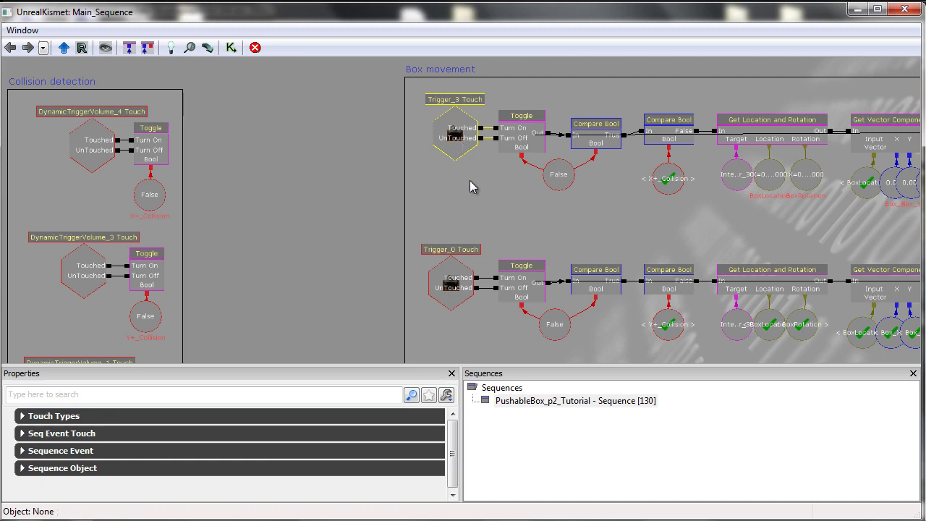
{"action": "left_click_drag", "start_coordinate": [470, 180], "coordinate": [456, 199]}
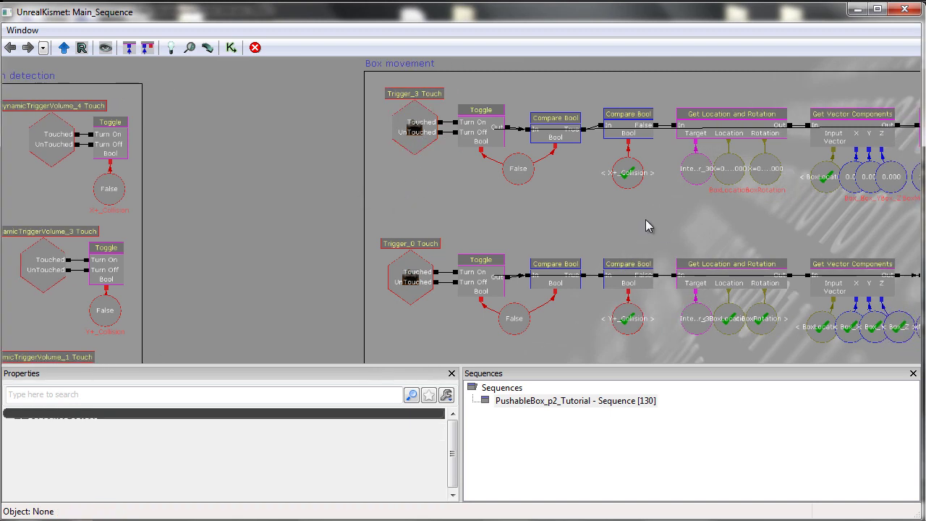
{"action": "left_click", "coordinate": [620, 177]}
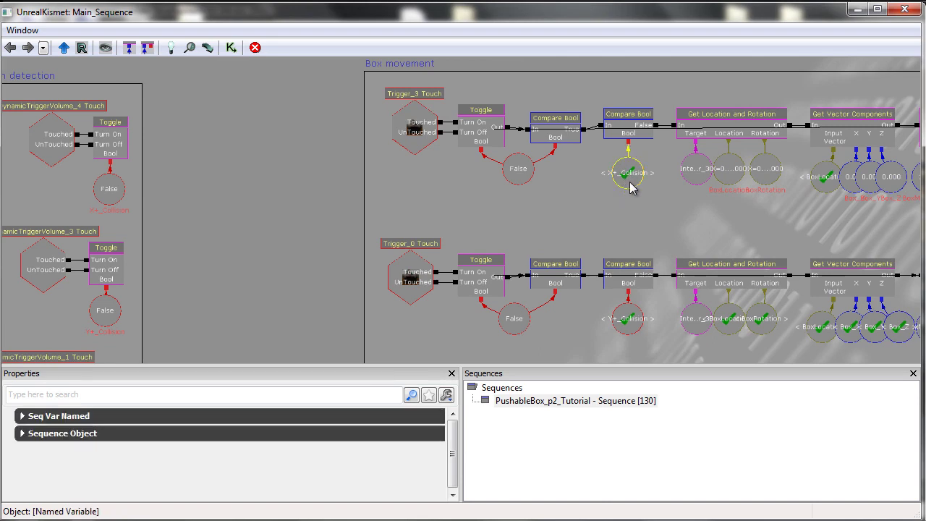
{"action": "left_click_drag", "start_coordinate": [630, 185], "coordinate": [587, 220]}
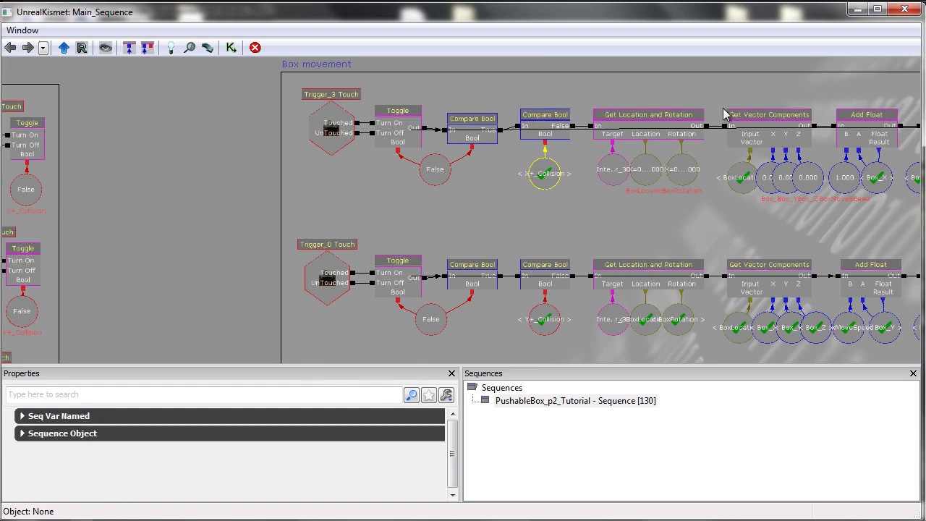
Step: Examine the Get Location and Rotation action following the second Compare Bool in the Trigger_3 chain
{"action": "left_click_drag", "start_coordinate": [722, 112], "coordinate": [585, 140]}
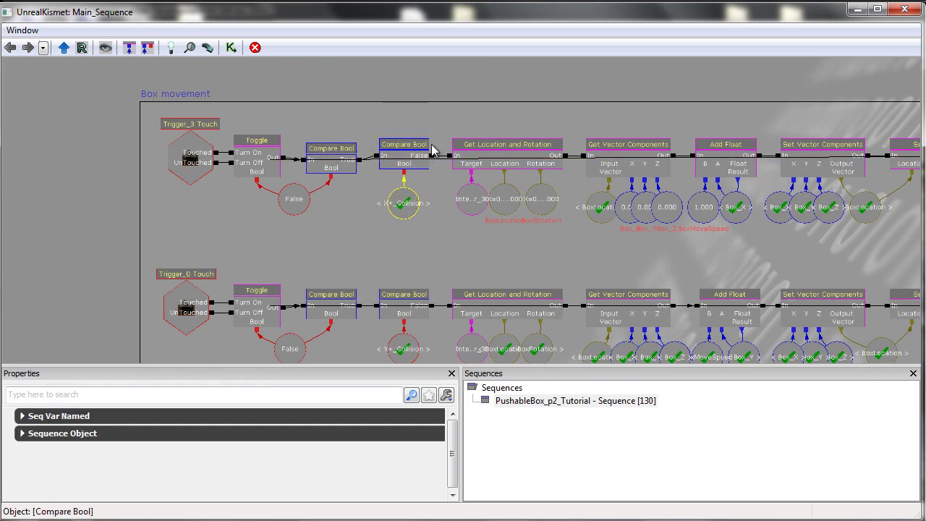
{"action": "left_click", "coordinate": [459, 258]}
{"action": "left_click_drag", "start_coordinate": [511, 259], "coordinate": [424, 263]}
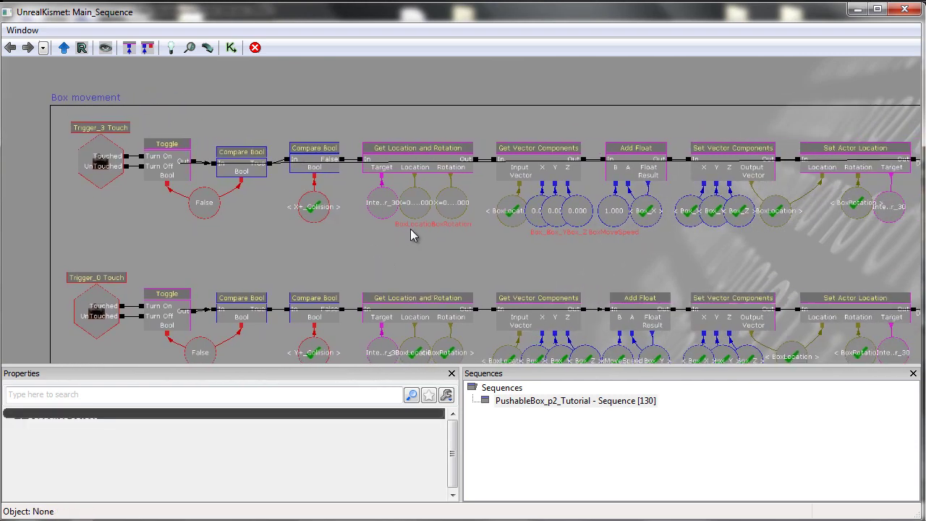
{"action": "left_click", "coordinate": [393, 151]}
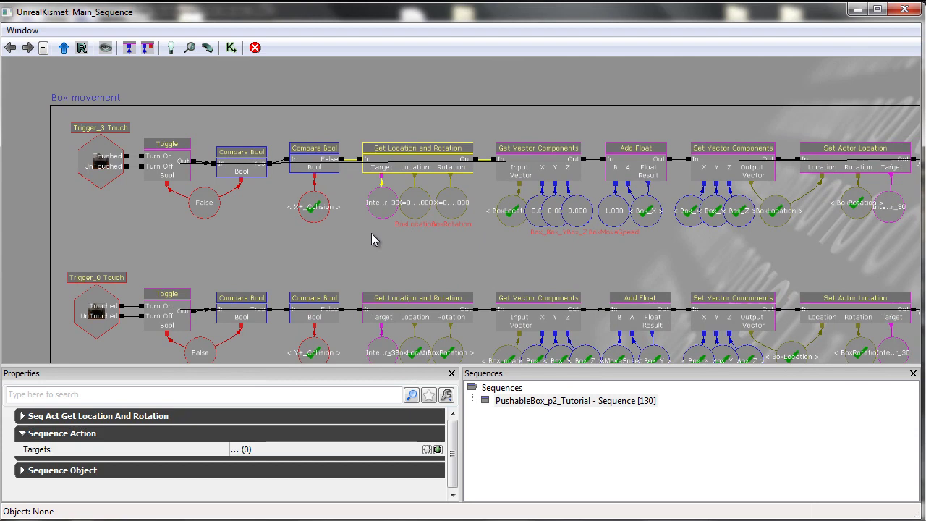
{"action": "left_click", "coordinate": [410, 274]}
Step: Inspect the InterpActor object variable connected as the Target of the Trigger_3 chain's Get Location and Rotation action
{"action": "left_click", "coordinate": [369, 208]}
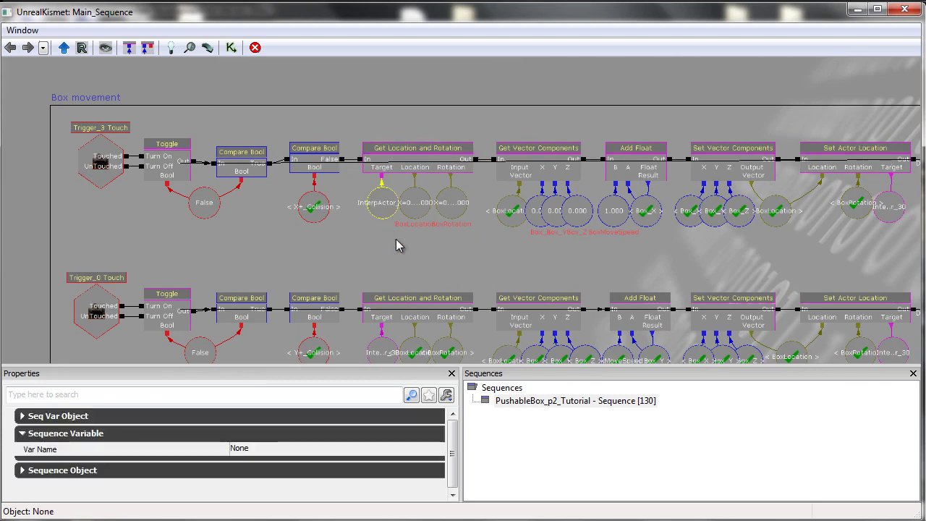
{"action": "left_click", "coordinate": [409, 245]}
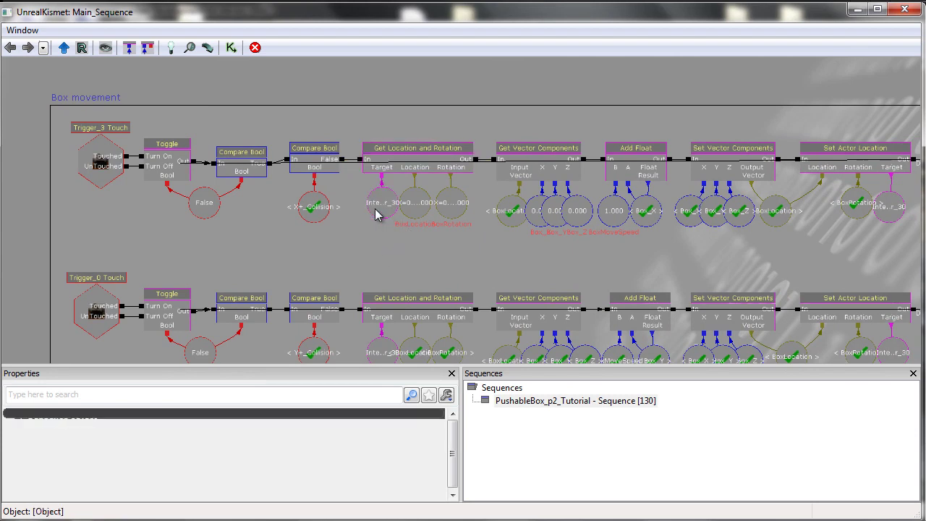
{"action": "left_click", "coordinate": [376, 215]}
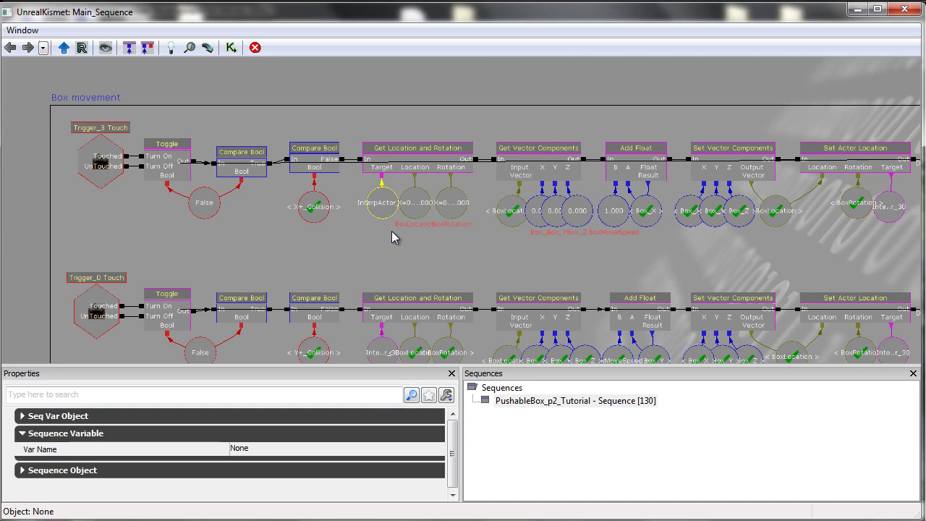
{"action": "left_click", "coordinate": [390, 249]}
{"action": "left_click", "coordinate": [381, 211]}
{"action": "left_click", "coordinate": [416, 266]}
Step: Examine the BoxLocation and BoxRotation vector variables of Get Location and Rotation, moving them briefly apart and back
{"action": "left_click", "coordinate": [424, 222]}
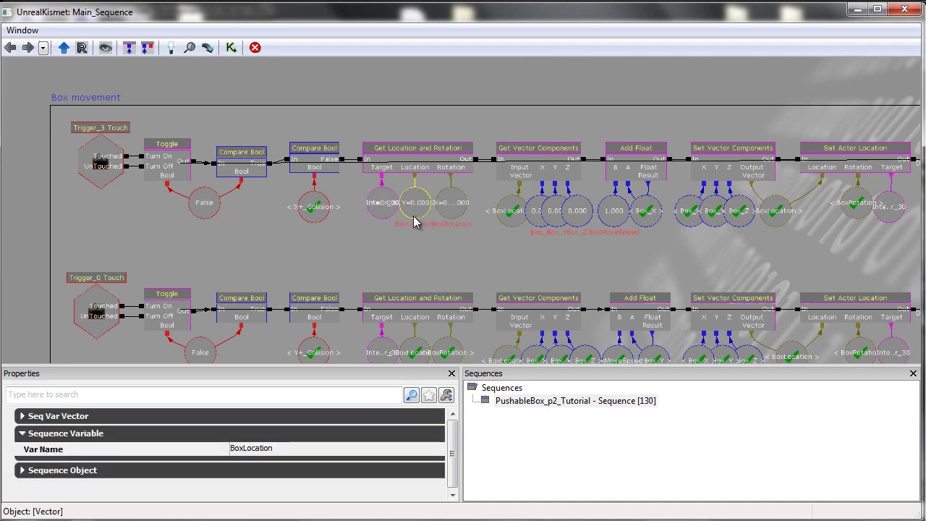
{"action": "left_click_drag", "start_coordinate": [417, 216], "coordinate": [408, 244], "text": "ctrl"}
{"action": "left_click", "coordinate": [454, 207]}
{"action": "left_click_drag", "start_coordinate": [459, 199], "coordinate": [462, 212], "text": "ctrl"}
{"action": "left_click", "coordinate": [407, 240]}
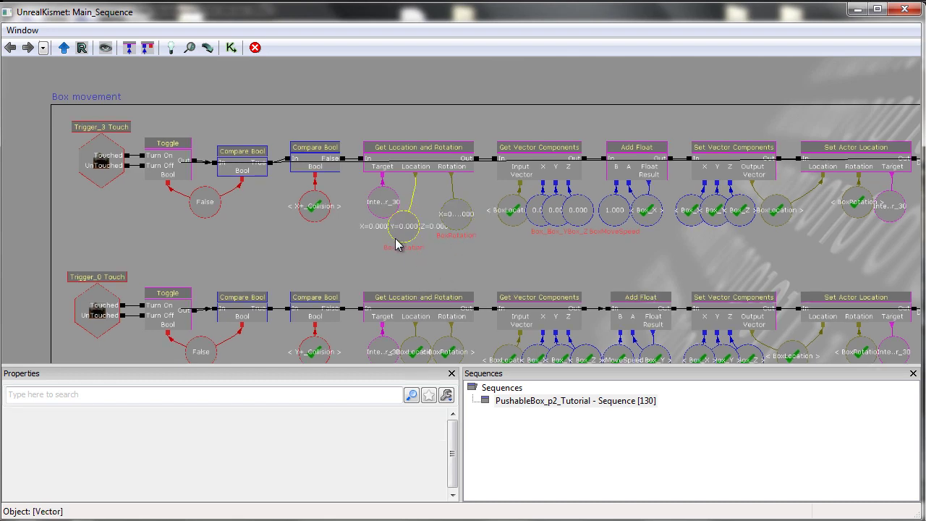
{"action": "left_click_drag", "start_coordinate": [409, 238], "coordinate": [454, 213]}
{"action": "left_click", "coordinate": [450, 220]}
Step: Examine the Trigger_3 chain's Get Vector Components action and the Box_X, Box_Y and Box_Z float variables attached to it
{"action": "left_click_drag", "start_coordinate": [502, 272], "coordinate": [468, 268]}
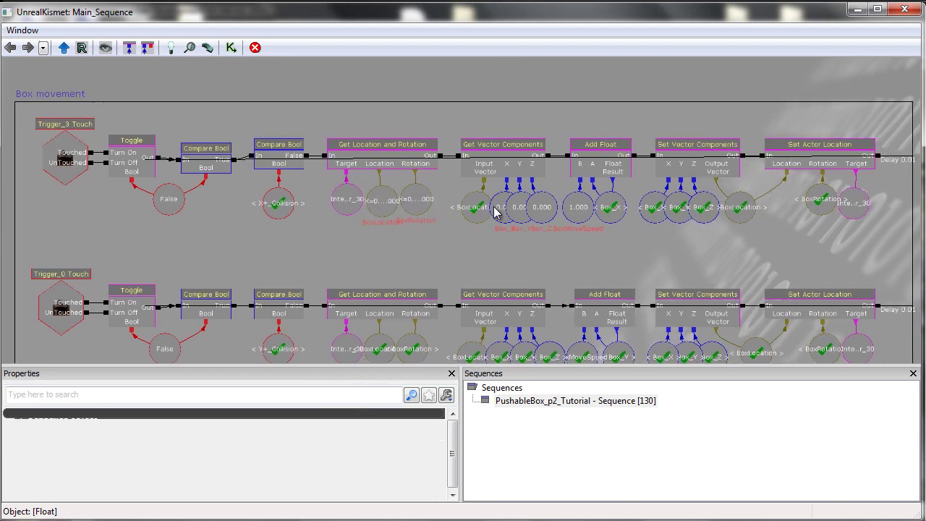
{"action": "left_click", "coordinate": [519, 147]}
{"action": "left_click", "coordinate": [453, 248]}
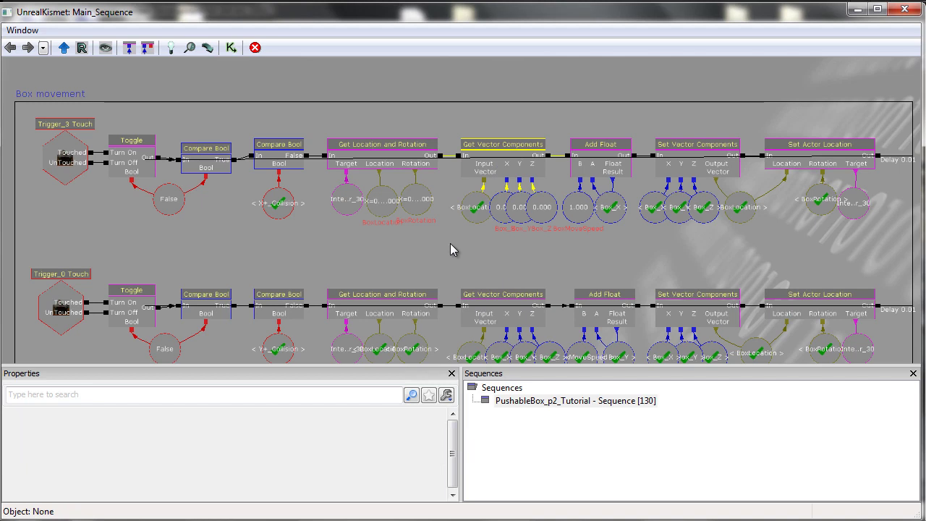
{"action": "left_click", "coordinate": [505, 157]}
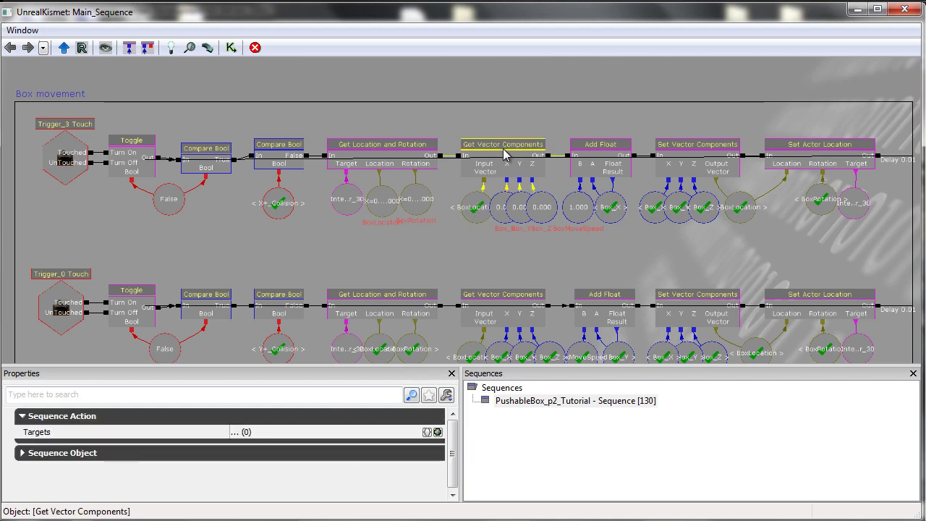
{"action": "left_click", "coordinate": [424, 213]}
{"action": "left_click", "coordinate": [448, 242]}
{"action": "left_click", "coordinate": [539, 234]}
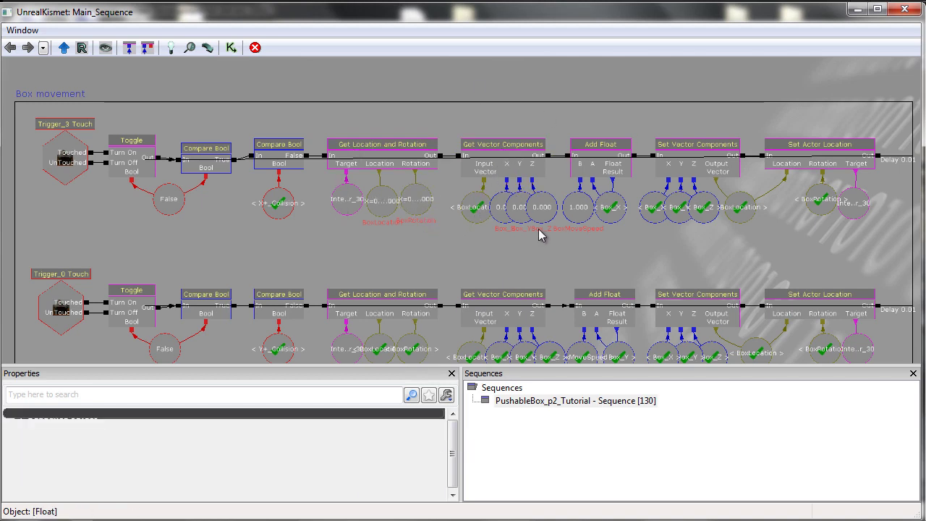
Step: Move the BoxRotation vector variable farther below the Get Location and Rotation action and inspect its Vect Value components
{"action": "left_click_drag", "start_coordinate": [428, 210], "coordinate": [409, 249]}
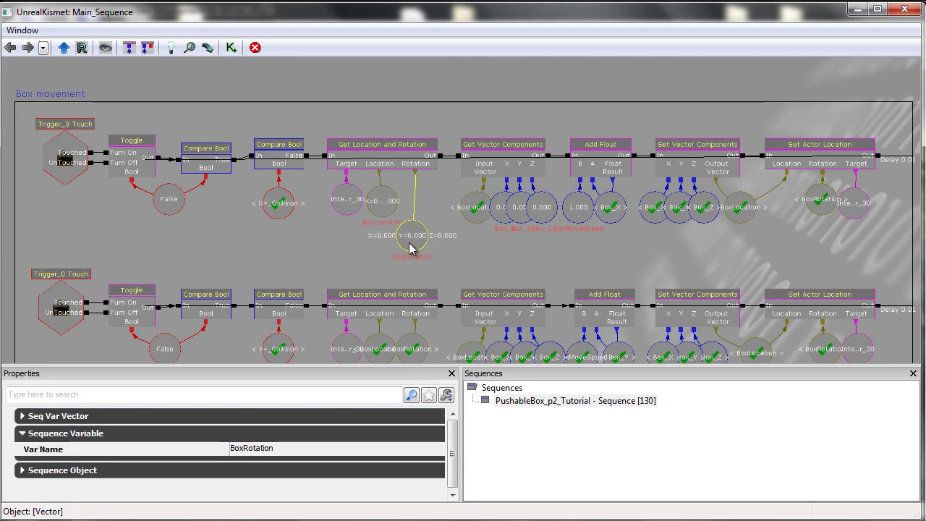
{"action": "left_click", "coordinate": [174, 418]}
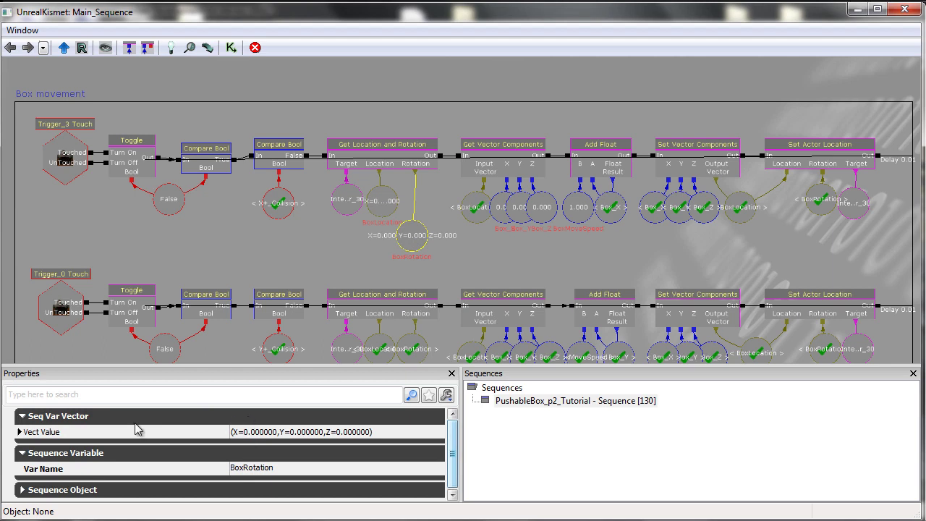
{"action": "double_click", "coordinate": [94, 437]}
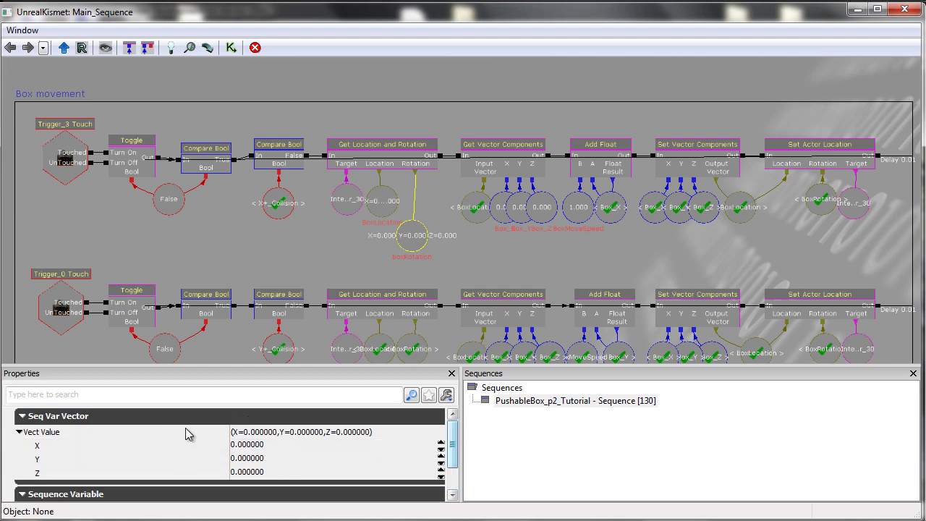
{"action": "left_click", "coordinate": [69, 421]}
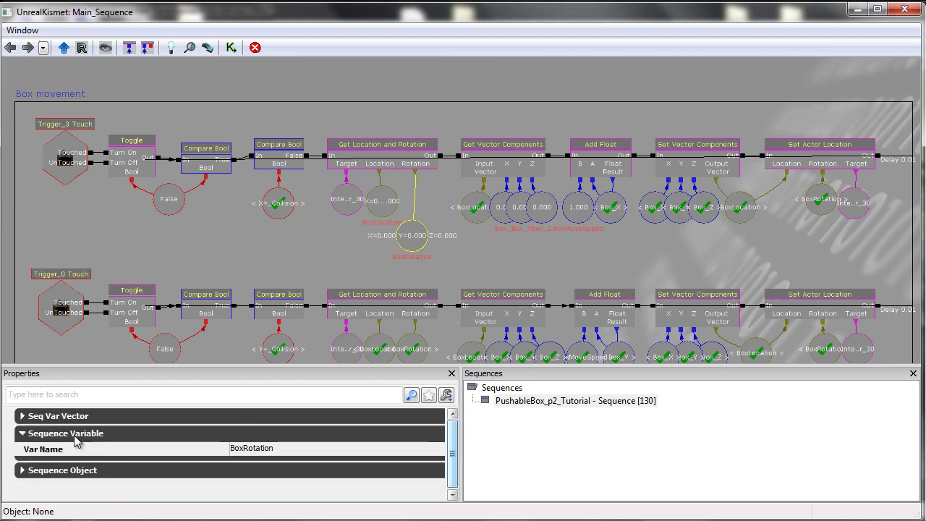
Step: Move the BoxRotation vector variable back up beside BoxLocation under the Trigger_3 chain's Get Location and Rotation action
{"action": "left_click", "coordinate": [76, 434]}
{"action": "left_click_drag", "start_coordinate": [409, 233], "coordinate": [419, 208]}
{"action": "left_click", "coordinate": [422, 209]}
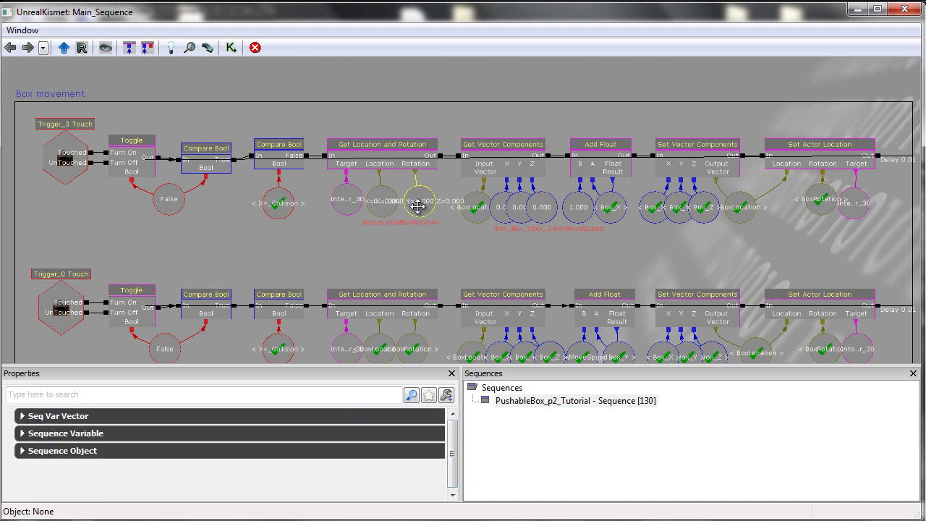
{"action": "left_click", "coordinate": [376, 248]}
{"action": "left_click", "coordinate": [376, 217]}
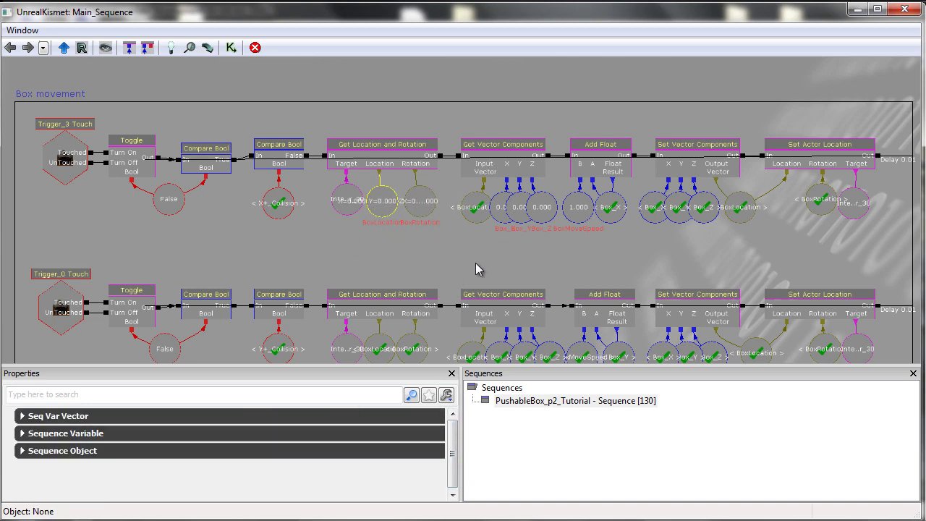
Step: Examine the BoxLocation named variable feeding the Input Vector of Get Vector Components, nudging it slightly aside
{"action": "left_click", "coordinate": [476, 263]}
{"action": "mouse_move", "coordinate": [472, 221]}
{"action": "left_mouse_down"}
{"action": "mouse_move", "coordinate": [471, 249]}
{"action": "mouse_move", "coordinate": [470, 221]}
{"action": "left_mouse_up"}
{"action": "left_click", "coordinate": [485, 250]}
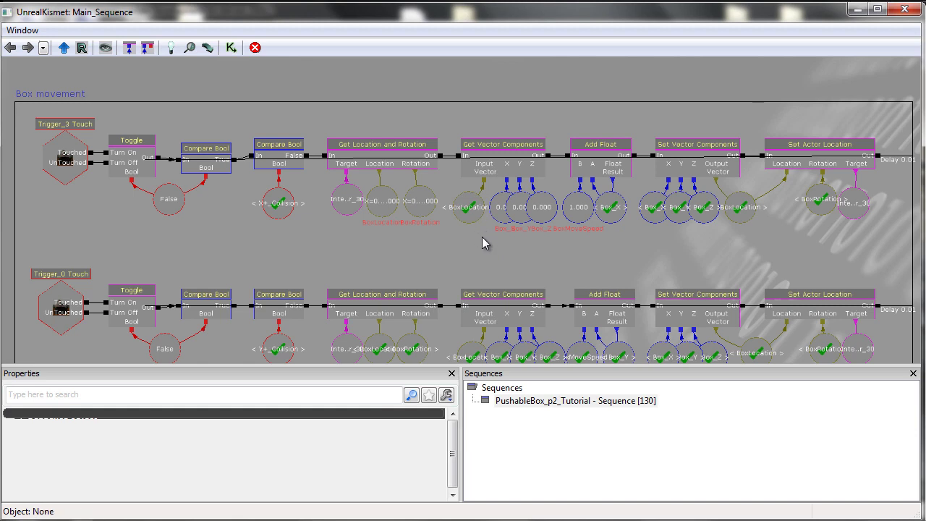
{"action": "left_click_drag", "start_coordinate": [502, 261], "coordinate": [486, 270]}
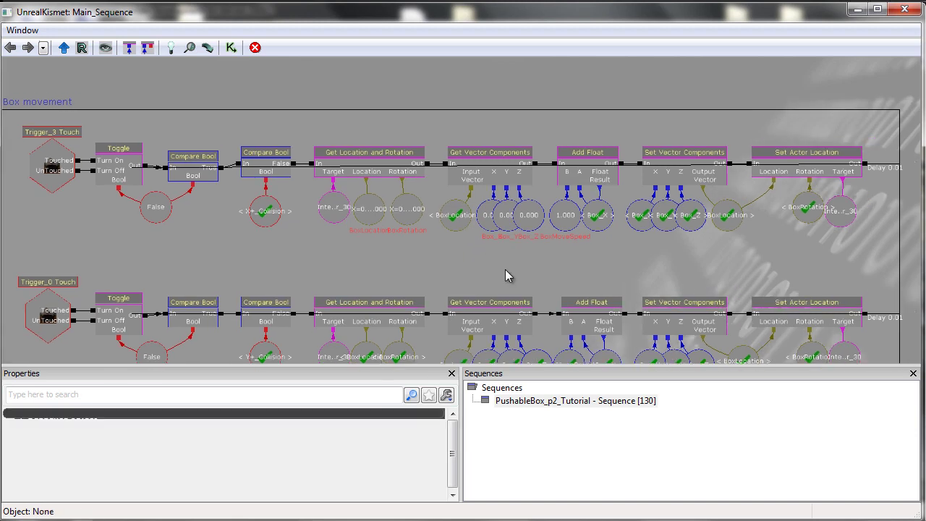
Step: Spread the Box_X, Box_Y and Box_Z float variables apart below the Trigger_3 chain's Get Vector Components action
{"action": "left_click_drag", "start_coordinate": [492, 228], "coordinate": [449, 254]}
{"action": "left_click_drag", "start_coordinate": [507, 215], "coordinate": [522, 243]}
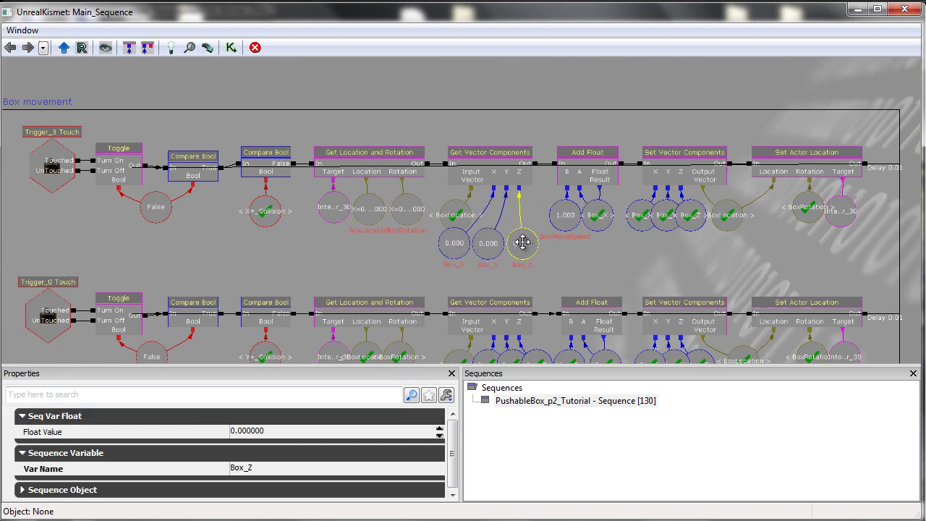
{"action": "left_click", "coordinate": [592, 269]}
{"action": "left_click_drag", "start_coordinate": [593, 269], "coordinate": [576, 266]}
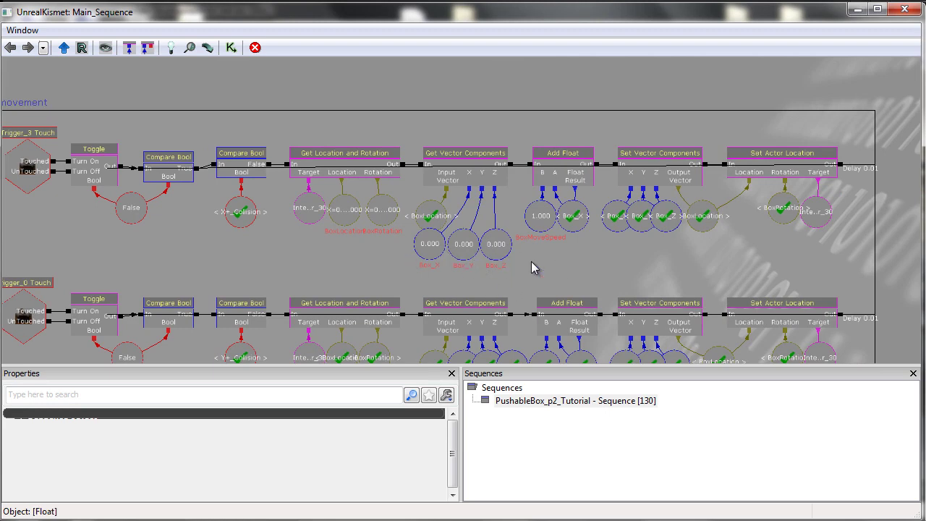
Step: Move the Box_X, Box_Y and Box_Z float variables back close together directly under Get Vector Components
{"action": "left_click_drag", "start_coordinate": [508, 281], "coordinate": [459, 248], "text": "ctrl+alt"}
{"action": "left_click", "coordinate": [459, 275]}
{"action": "left_click", "coordinate": [441, 248]}
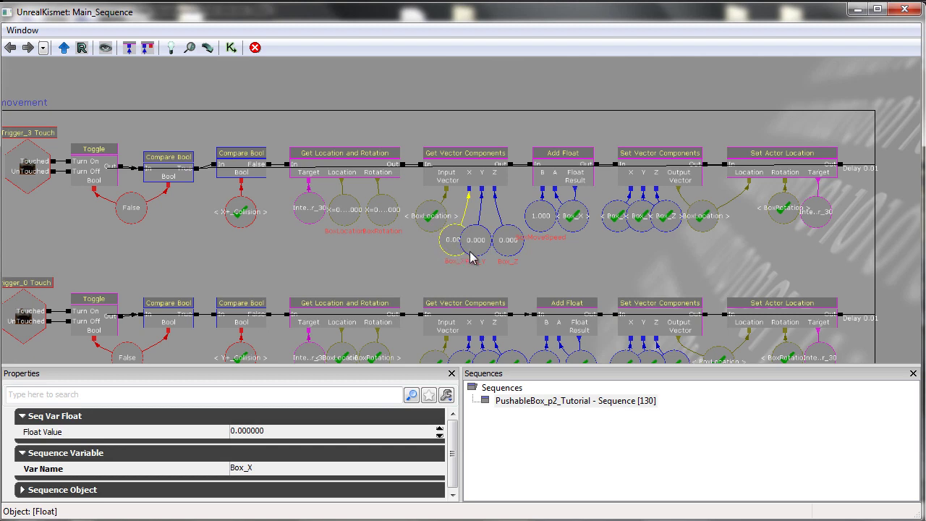
{"action": "left_click", "coordinate": [517, 254]}
{"action": "mouse_move", "coordinate": [516, 255]}
{"action": "left_mouse_down", "text": "ctrl"}
{"action": "mouse_move", "coordinate": [497, 244]}
{"action": "mouse_move", "coordinate": [506, 248]}
{"action": "left_mouse_up", "text": "ctrl"}
{"action": "left_click", "coordinate": [551, 269]}
{"action": "left_click", "coordinate": [500, 242]}
{"action": "left_click_drag", "start_coordinate": [562, 262], "coordinate": [526, 268]}
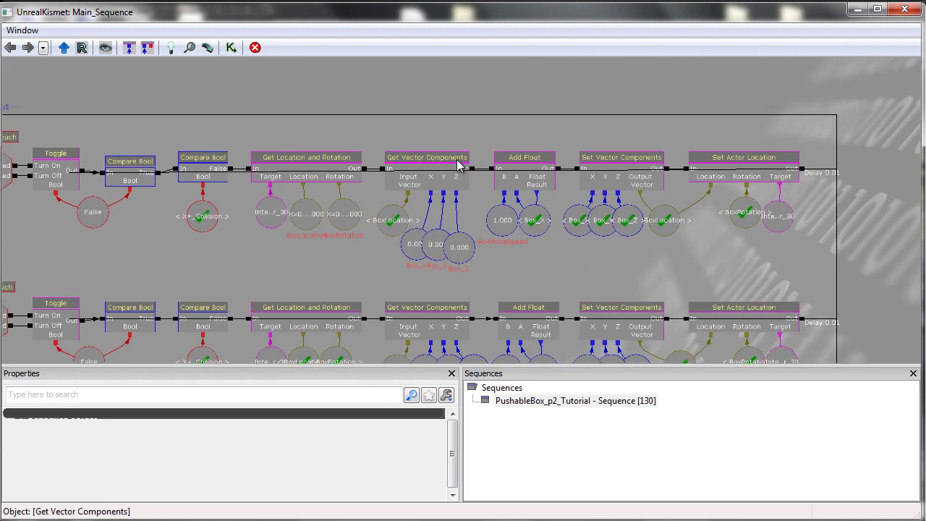
{"action": "left_click_drag", "start_coordinate": [461, 294], "coordinate": [425, 231], "text": "ctrl+alt"}
{"action": "left_click", "coordinate": [444, 224]}
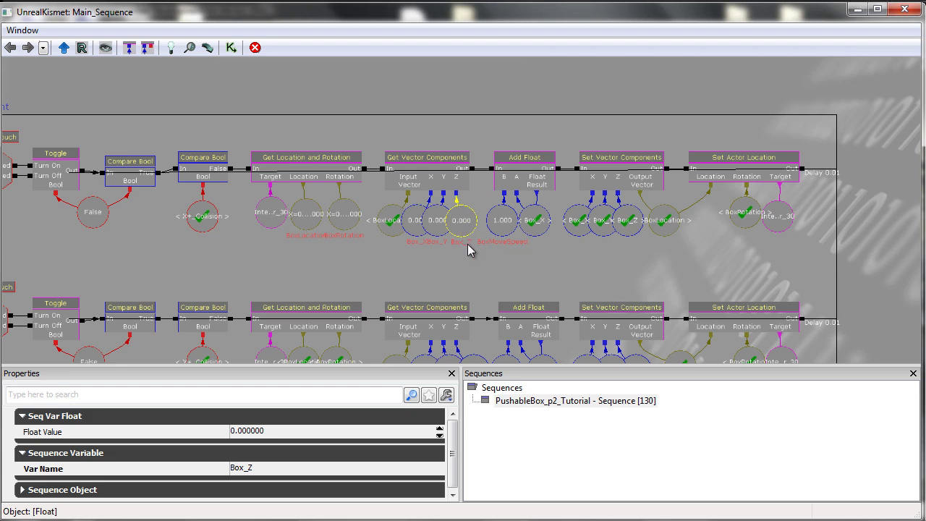
{"action": "left_click", "coordinate": [504, 278]}
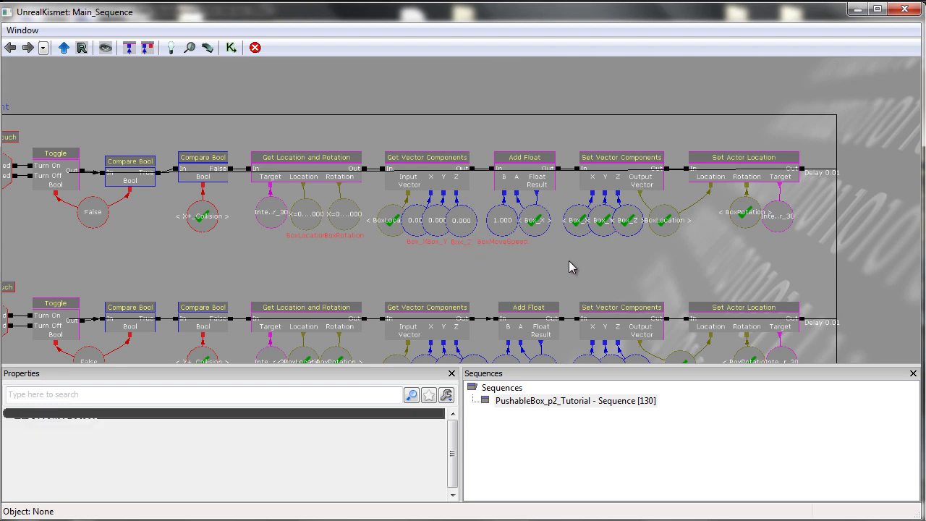
Step: Examine the Trigger_3 chain's Add Float inputs: the Box_X named variable and the BoxMoveSpeed float variable
{"action": "left_click", "coordinate": [532, 223]}
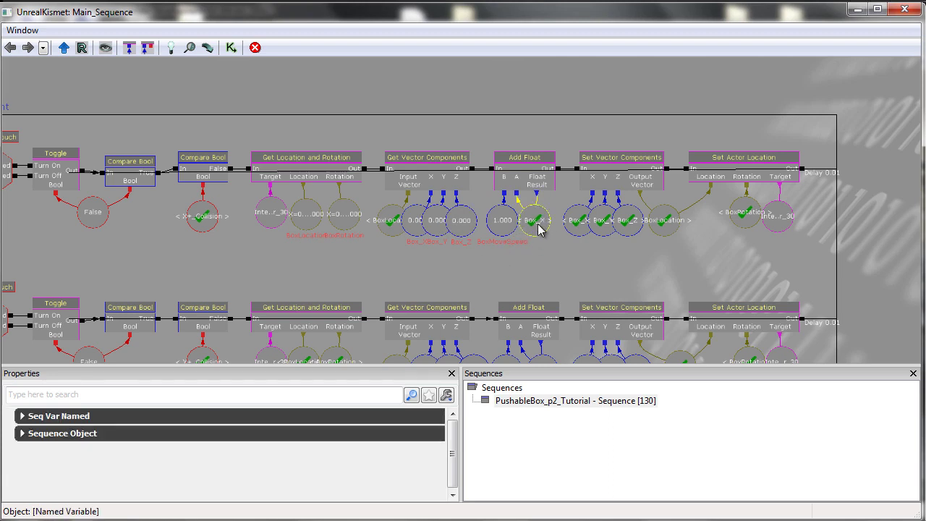
{"action": "left_click", "coordinate": [501, 222]}
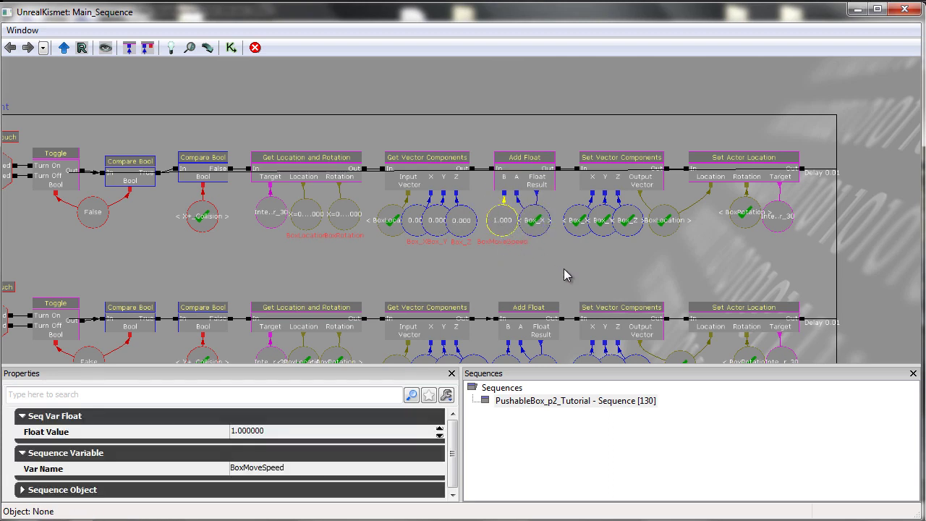
{"action": "left_click", "coordinate": [491, 261]}
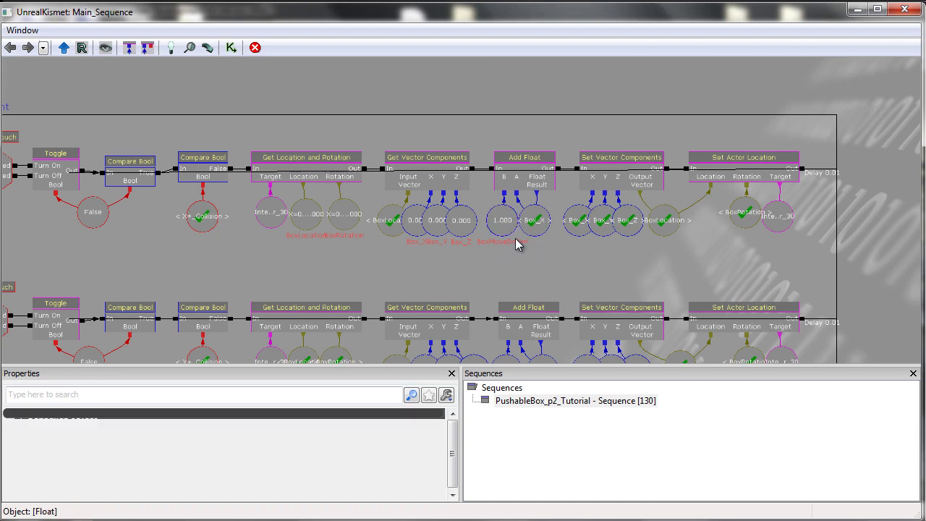
{"action": "left_click", "coordinate": [538, 227]}
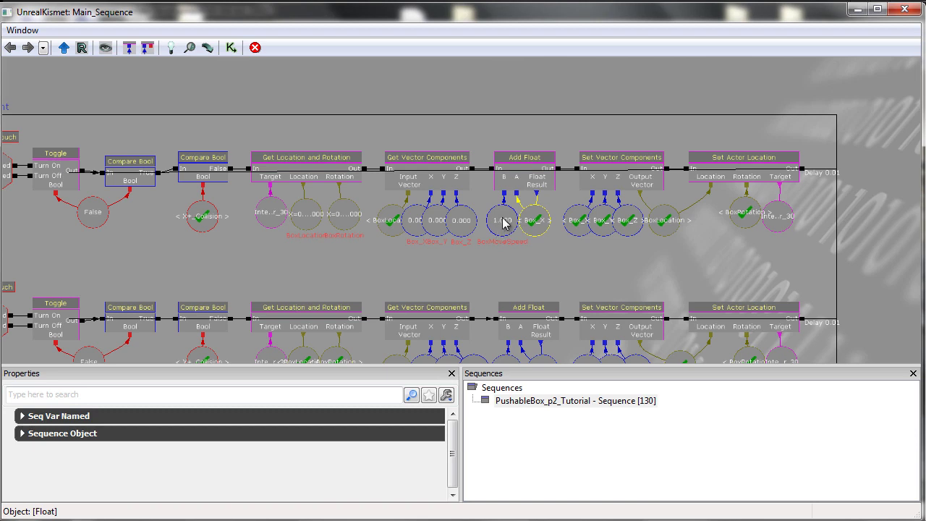
{"action": "left_click", "coordinate": [560, 259]}
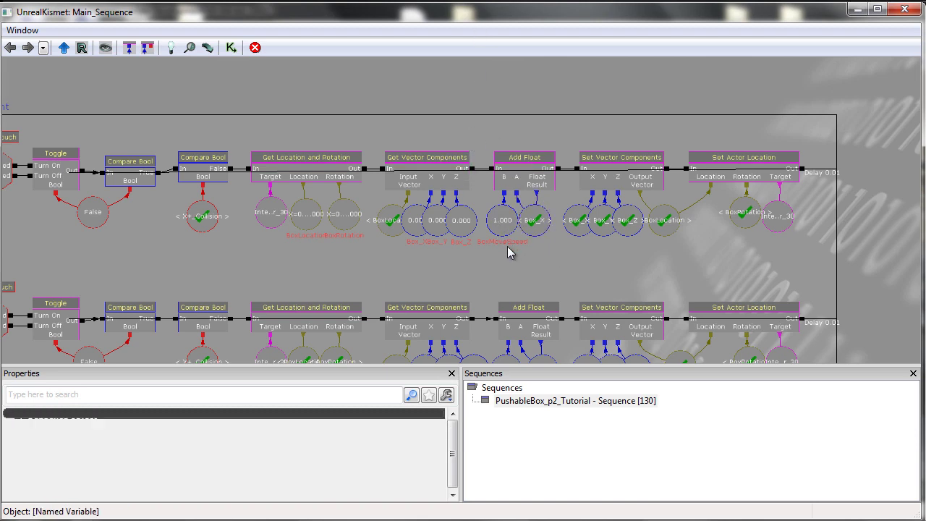
{"action": "left_click_drag", "start_coordinate": [611, 257], "coordinate": [555, 258]}
{"action": "left_click_drag", "start_coordinate": [470, 250], "coordinate": [453, 244]}
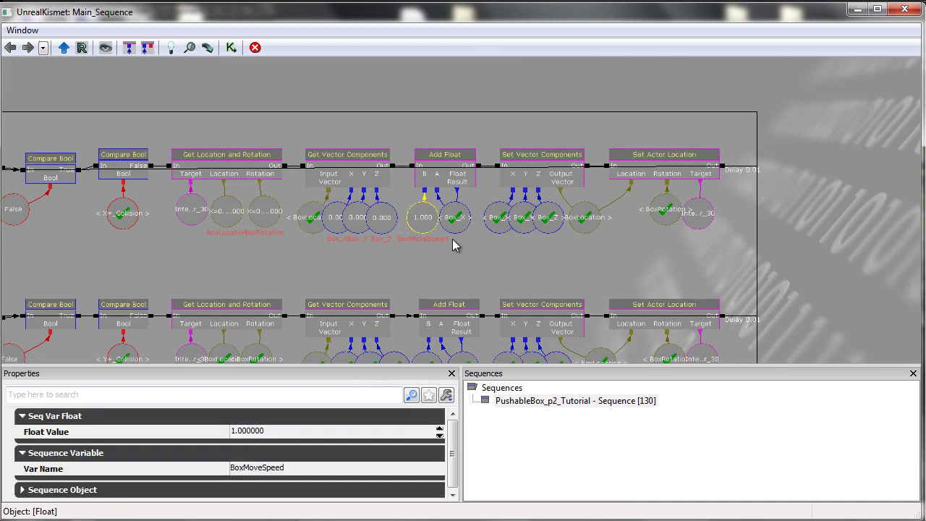
{"action": "left_click", "coordinate": [546, 268]}
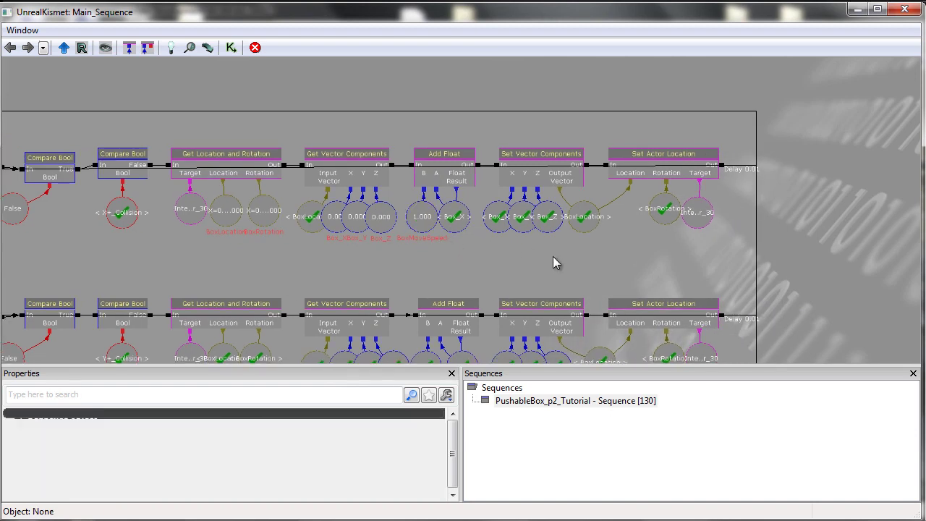
Step: Examine the Set Vector Components action, nudging its BoxLocation output variable and Box_X input variable slightly
{"action": "left_click", "coordinate": [555, 183]}
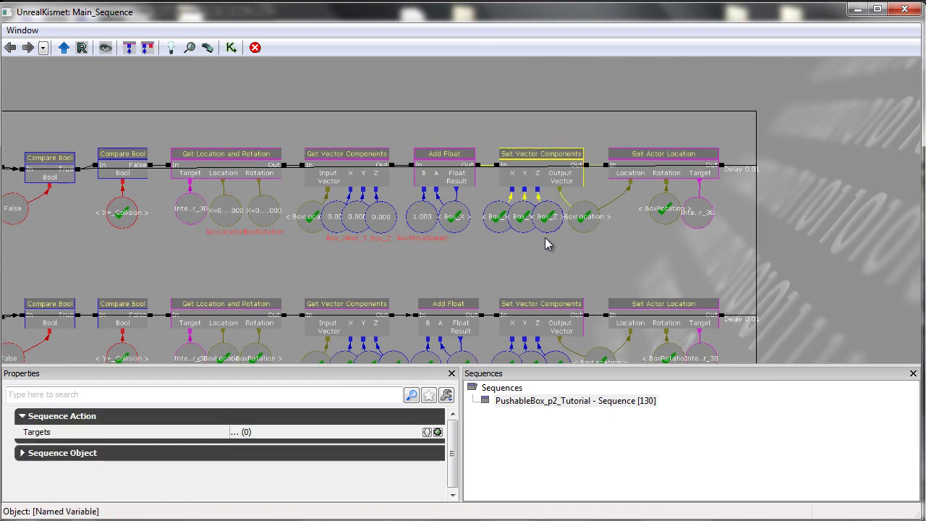
{"action": "left_click_drag", "start_coordinate": [538, 256], "coordinate": [563, 265]}
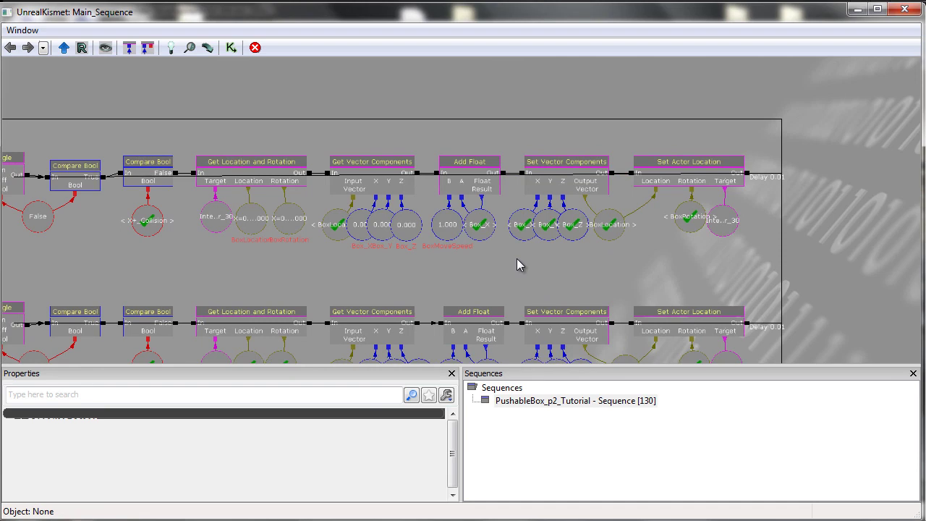
{"action": "left_click", "coordinate": [613, 230]}
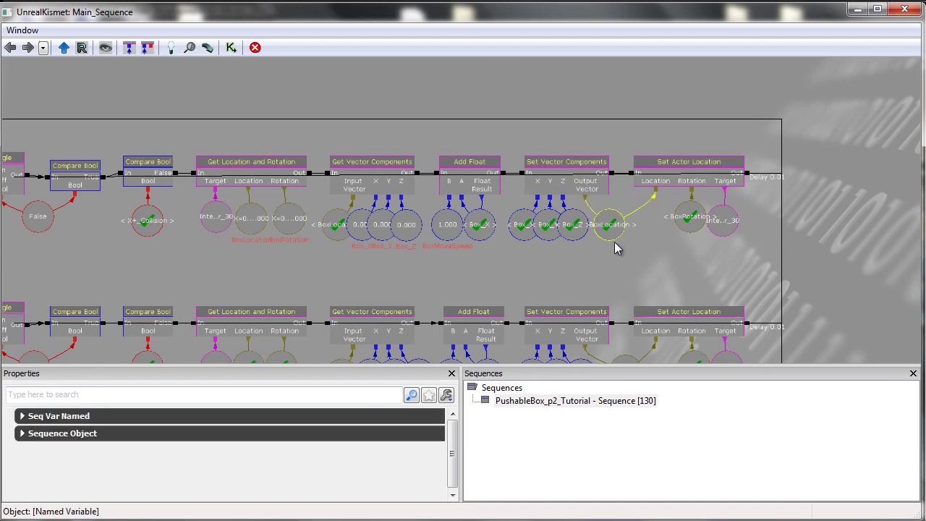
{"action": "left_click_drag", "start_coordinate": [618, 232], "coordinate": [622, 235], "text": "ctrl"}
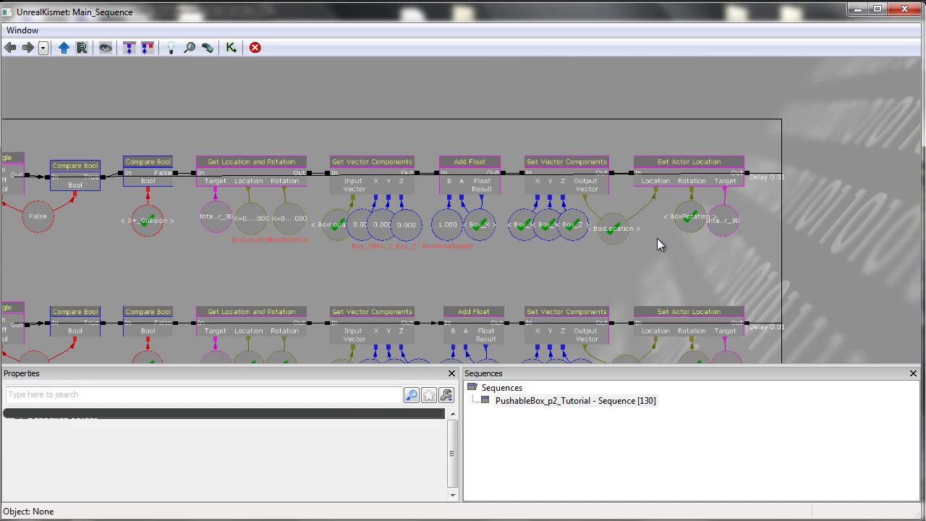
{"action": "left_click_drag", "start_coordinate": [512, 278], "coordinate": [530, 284]}
{"action": "left_click", "coordinate": [535, 240]}
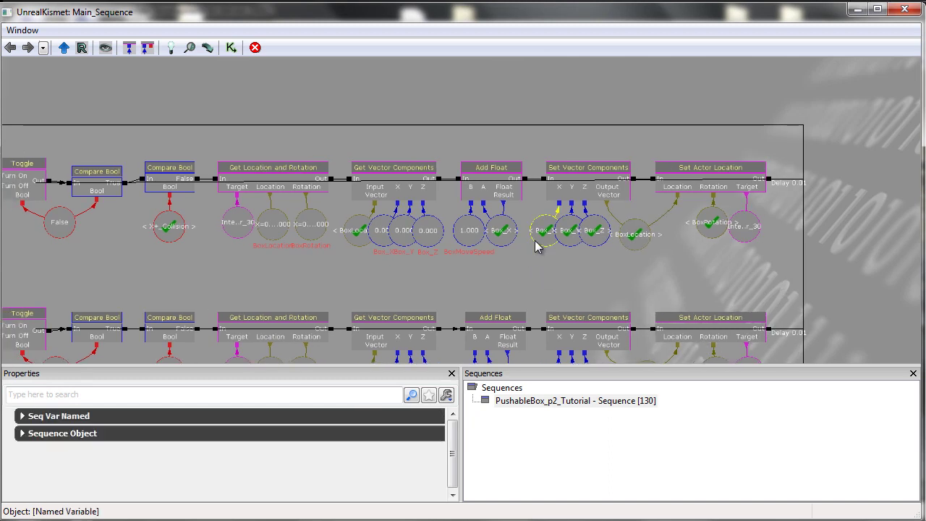
{"action": "mouse_move", "coordinate": [549, 233]}
{"action": "left_mouse_down", "text": "ctrl"}
{"action": "mouse_move", "coordinate": [537, 263]}
{"action": "mouse_move", "coordinate": [552, 234]}
{"action": "left_mouse_up", "text": "ctrl"}
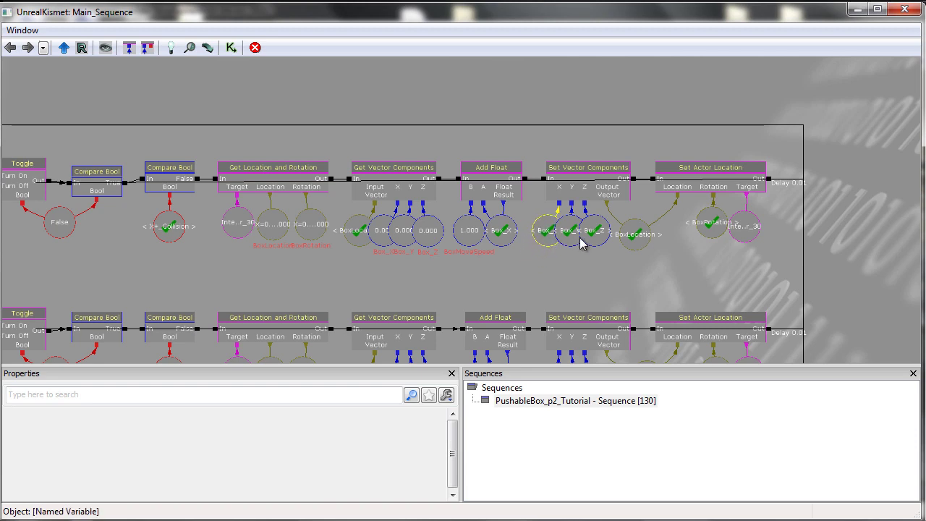
{"action": "left_click", "coordinate": [618, 275]}
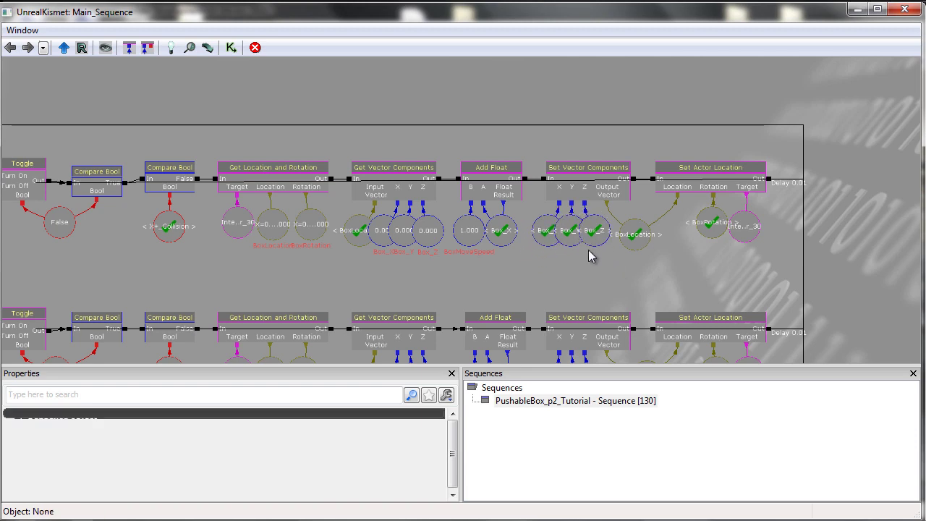
Step: Trace the BoxLocation variable from Set Vector Components into Set Actor Location, and inspect the InterpActor used as its Target
{"action": "left_click_drag", "start_coordinate": [656, 249], "coordinate": [628, 262]}
{"action": "left_click", "coordinate": [603, 246]}
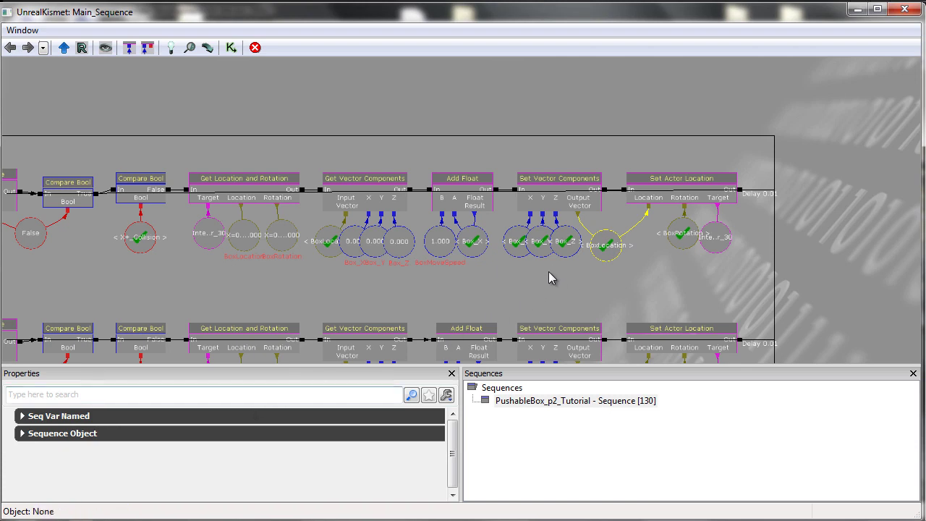
{"action": "left_click", "coordinate": [296, 252]}
{"action": "left_click", "coordinate": [674, 291]}
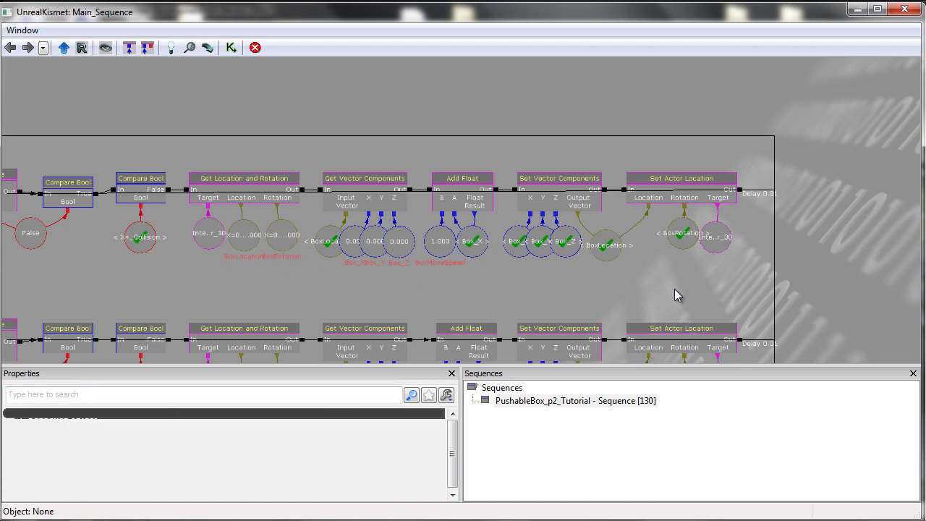
{"action": "left_click_drag", "start_coordinate": [675, 290], "coordinate": [672, 304]}
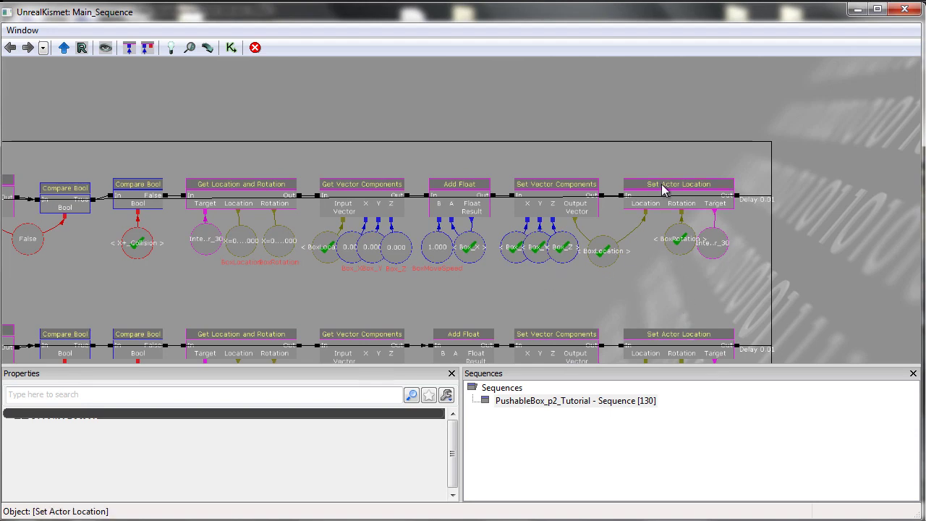
{"action": "left_click", "coordinate": [610, 254]}
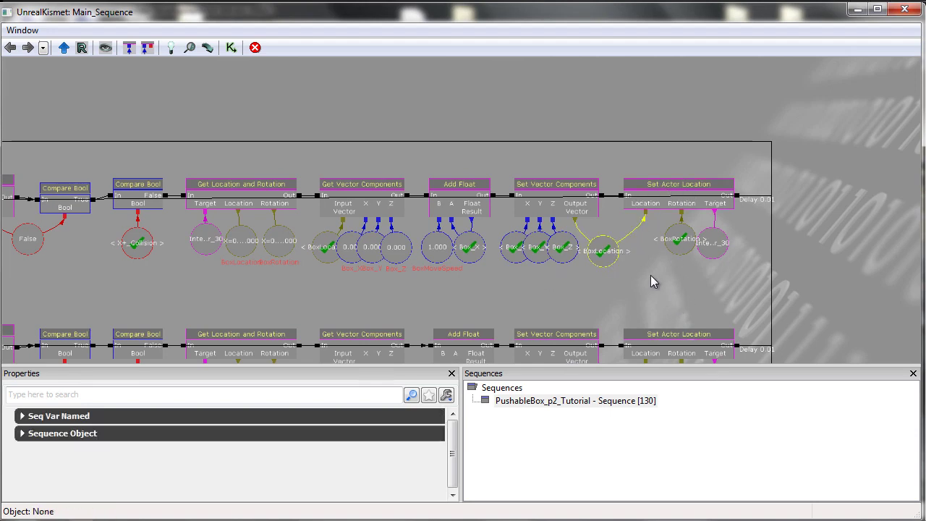
{"action": "left_click", "coordinate": [713, 246]}
{"action": "left_click", "coordinate": [601, 248]}
Step: Examine the BoxRotation and BoxLocation named variables feeding Set Actor Location, shifting BoxRotation briefly aside and back
{"action": "left_click", "coordinate": [680, 244]}
{"action": "left_click_drag", "start_coordinate": [680, 245], "coordinate": [670, 251]}
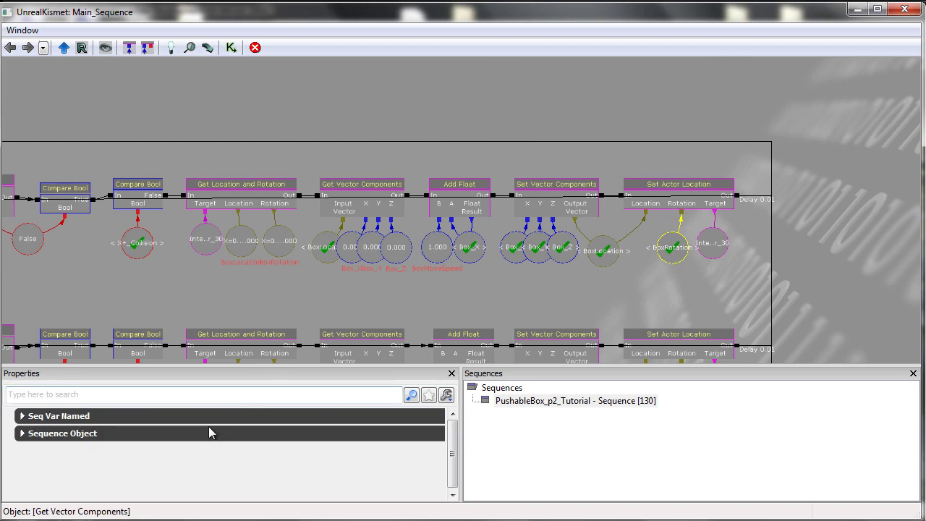
{"action": "mouse_move", "coordinate": [680, 259]}
{"action": "left_mouse_down"}
{"action": "mouse_move", "coordinate": [679, 248]}
{"action": "mouse_move", "coordinate": [686, 254]}
{"action": "left_mouse_up"}
{"action": "left_click", "coordinate": [676, 265]}
{"action": "left_click", "coordinate": [683, 251]}
{"action": "left_click", "coordinate": [638, 287]}
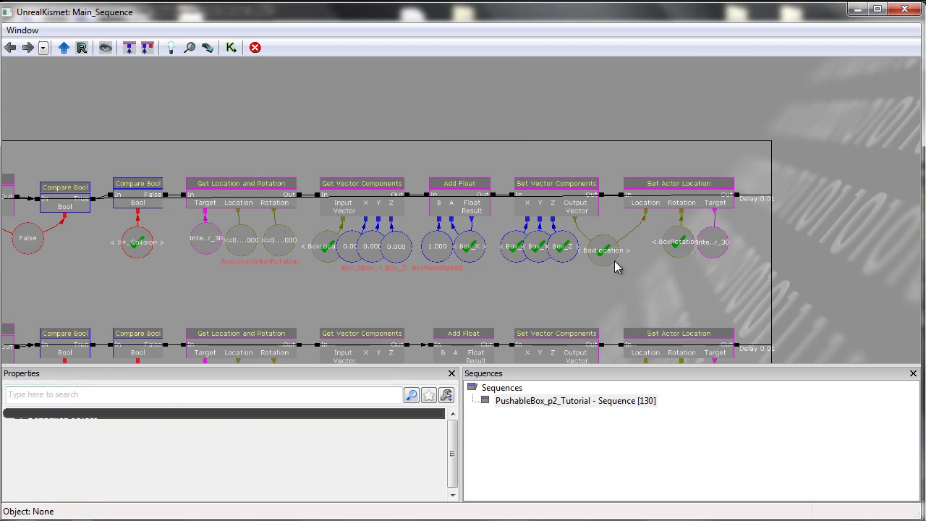
{"action": "left_click", "coordinate": [614, 261]}
{"action": "left_click_drag", "start_coordinate": [604, 254], "coordinate": [604, 253], "text": "ctrl"}
{"action": "left_click", "coordinate": [555, 292]}
{"action": "left_click_drag", "start_coordinate": [512, 294], "coordinate": [539, 285]}
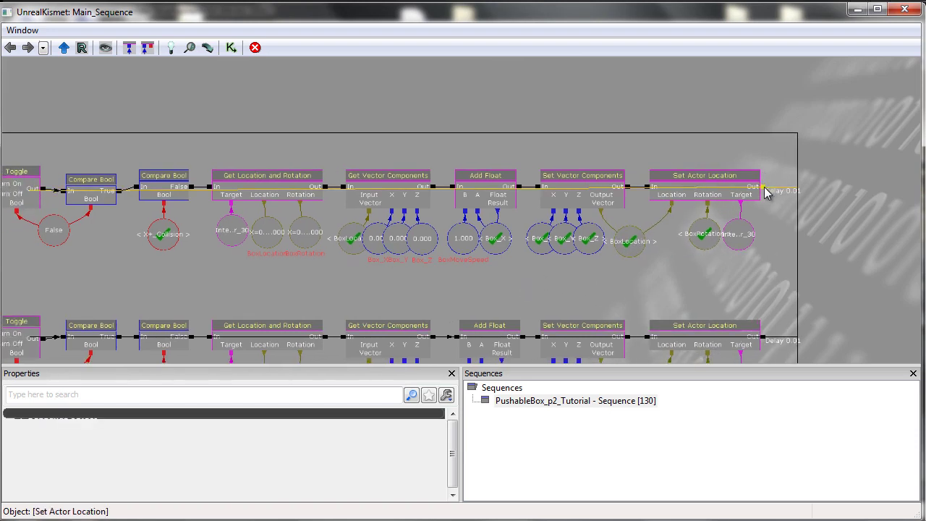
Step: Examine the delayed link looping from the Trigger_3 chain's Set Actor Location output back to the first Compare Bool
{"action": "left_click_drag", "start_coordinate": [432, 109], "coordinate": [502, 102]}
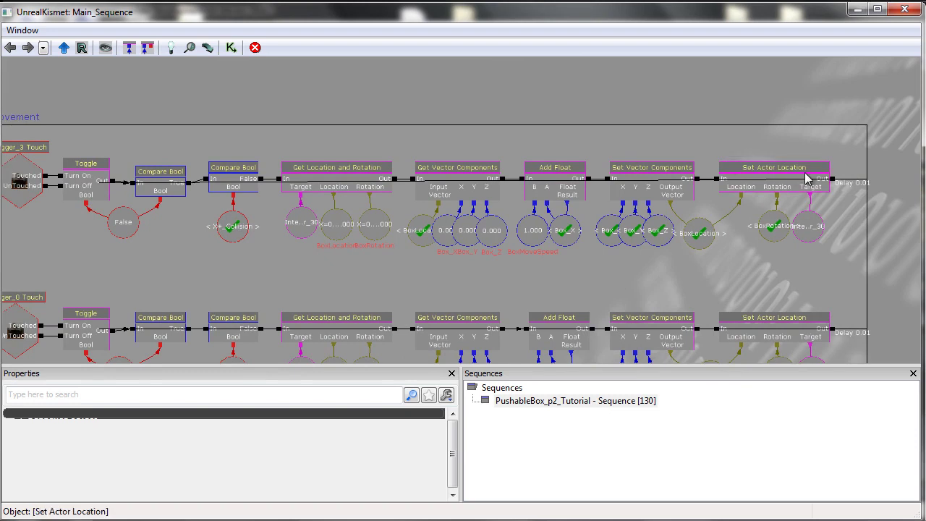
{"action": "left_click", "coordinate": [157, 194]}
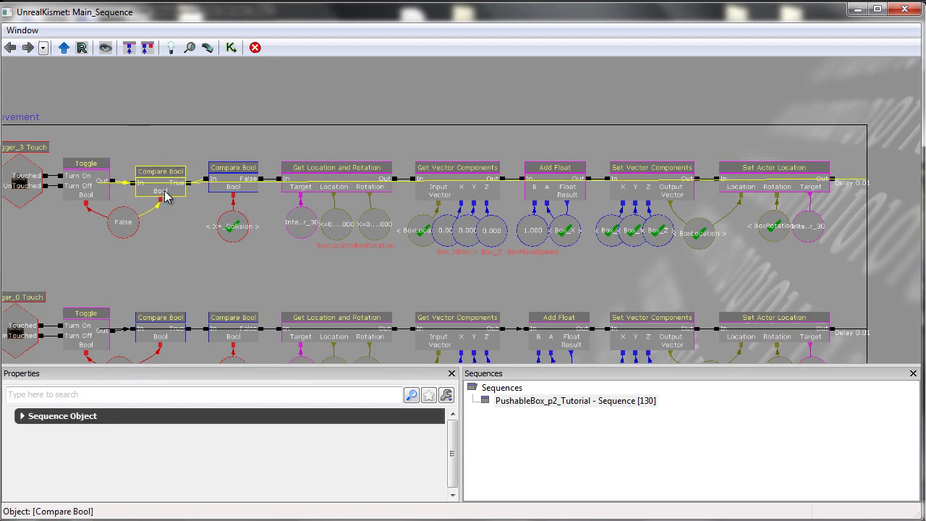
{"action": "left_click", "coordinate": [832, 254]}
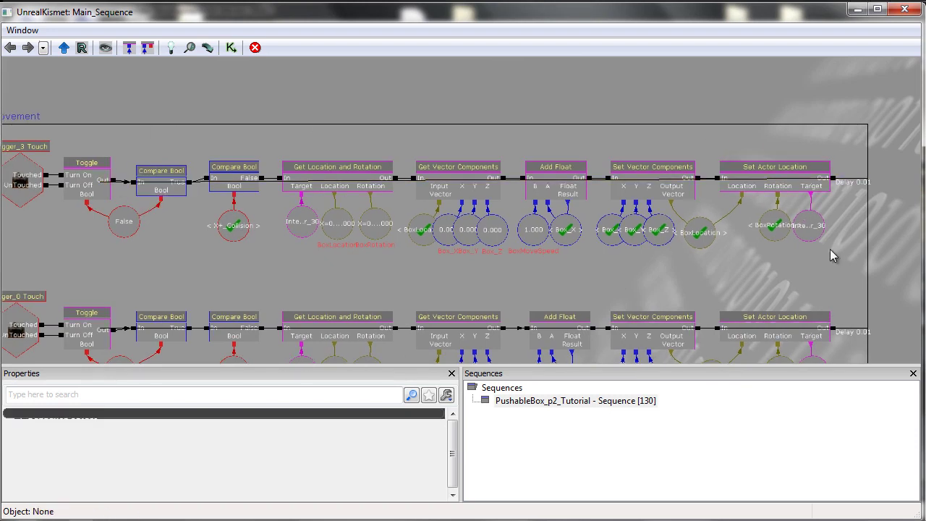
{"action": "left_click", "coordinate": [840, 187]}
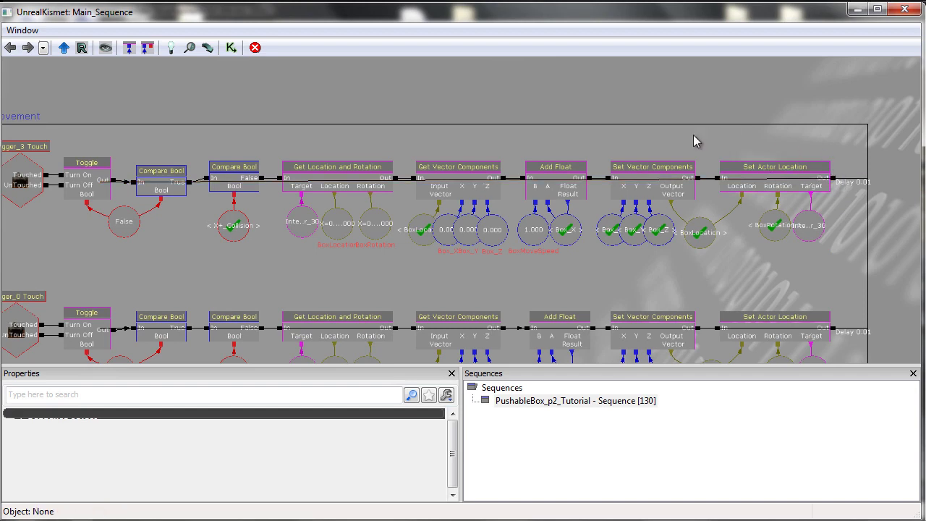
Step: Review the Trigger_3 Touch chain from its touch event to the delayed output of Set Actor Location
{"action": "left_click", "coordinate": [18, 187]}
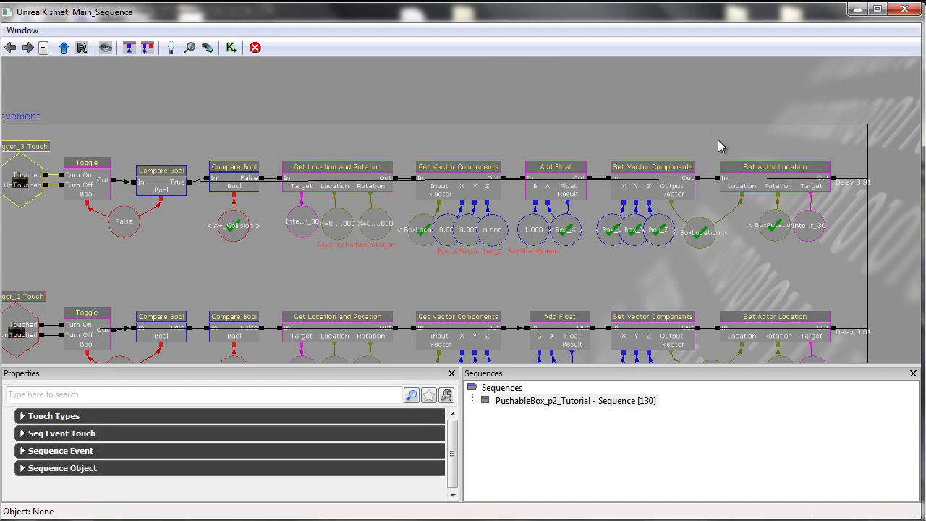
{"action": "left_click", "coordinate": [91, 239]}
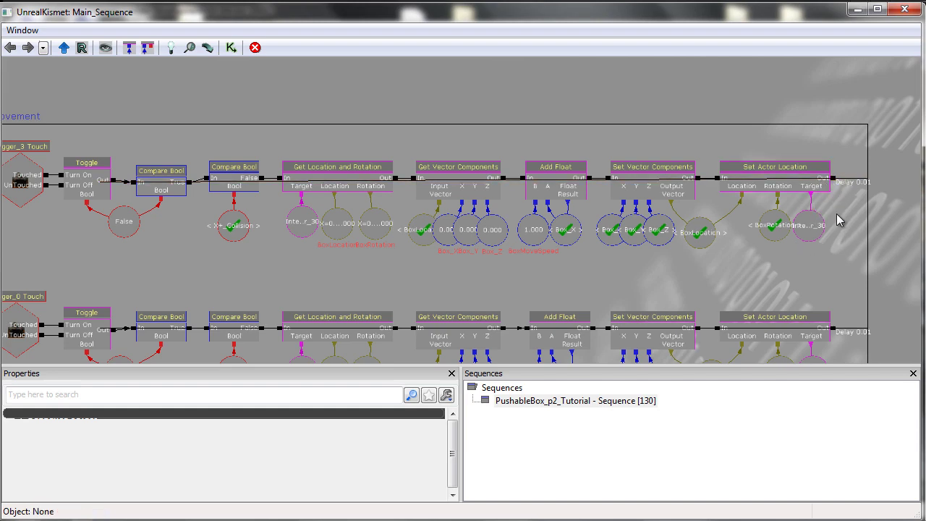
{"action": "left_click_drag", "start_coordinate": [856, 252], "coordinate": [848, 216]}
{"action": "left_click_drag", "start_coordinate": [781, 223], "coordinate": [781, 211]}
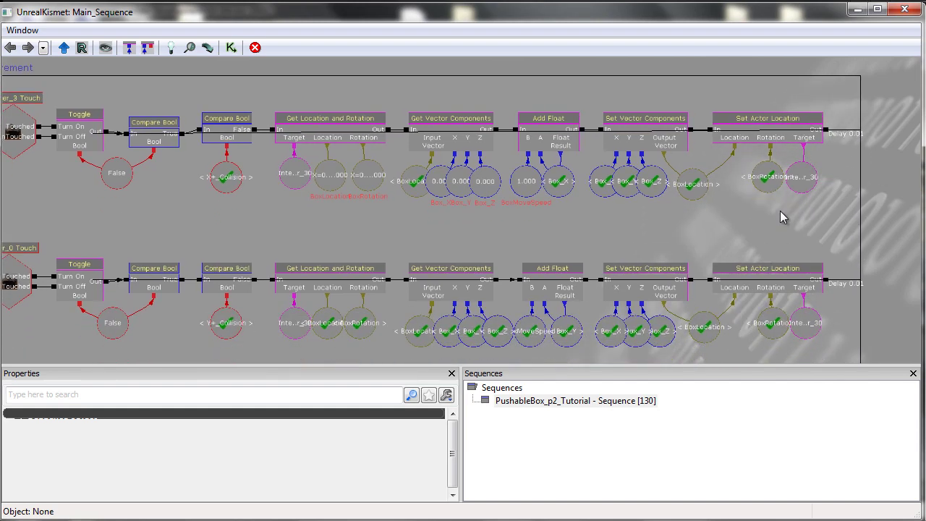
{"action": "left_click_drag", "start_coordinate": [737, 220], "coordinate": [759, 219]}
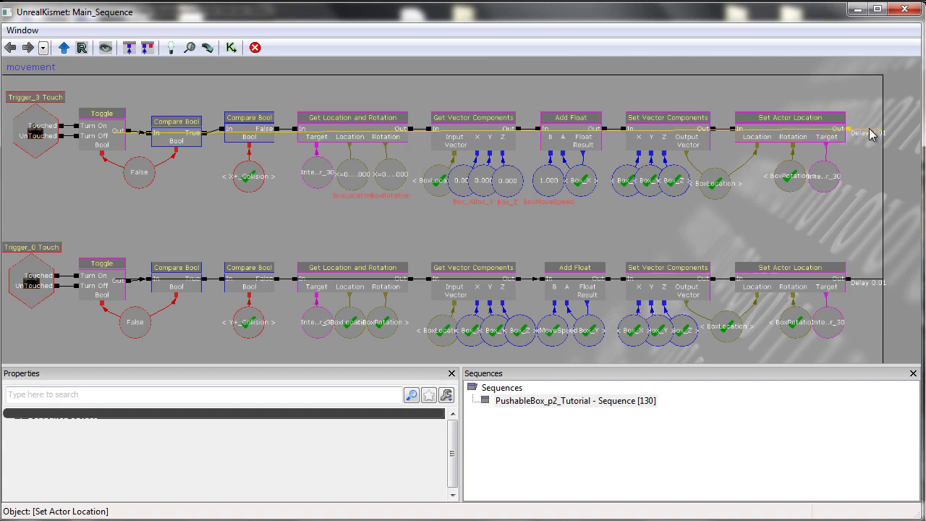
{"action": "left_click_drag", "start_coordinate": [526, 222], "coordinate": [562, 202]}
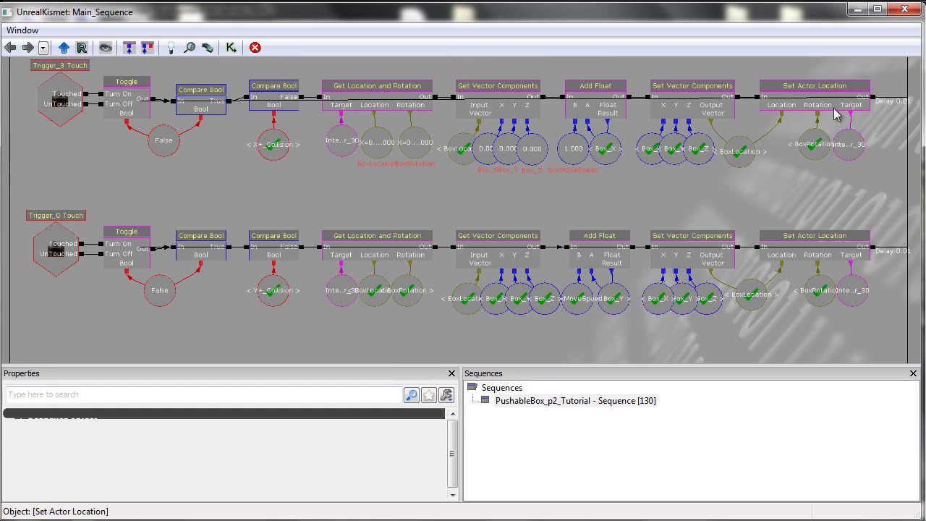
Step: Compare the Trigger_0 and Trigger_4 chains with Trigger_3's, and inspect the Y+_Collision variable on Trigger_0's second Compare Bool
{"action": "left_click_drag", "start_coordinate": [196, 202], "coordinate": [205, 190]}
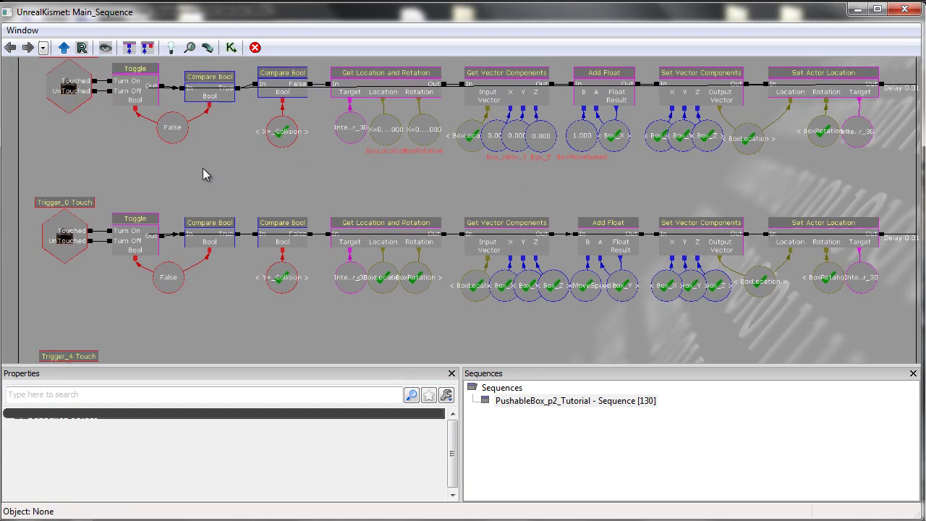
{"action": "left_click_drag", "start_coordinate": [112, 320], "coordinate": [101, 249]}
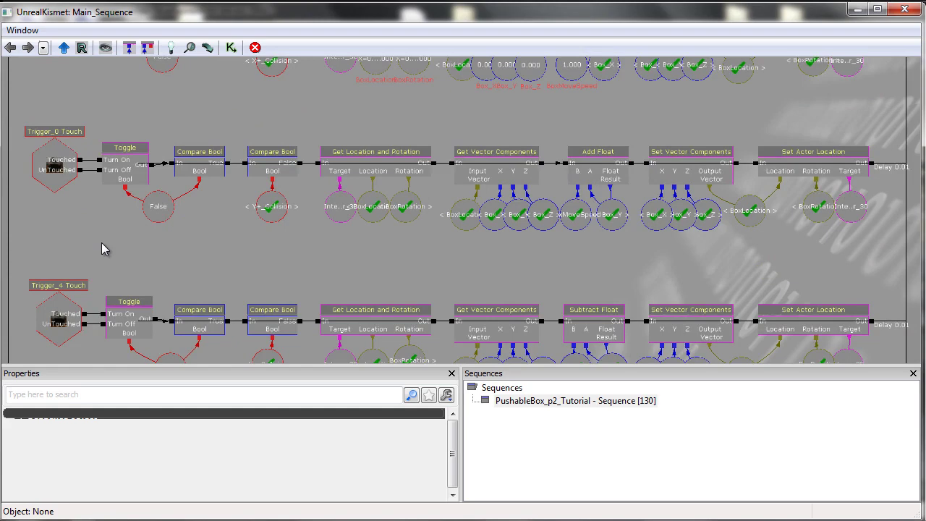
{"action": "left_click_drag", "start_coordinate": [94, 293], "coordinate": [116, 151]}
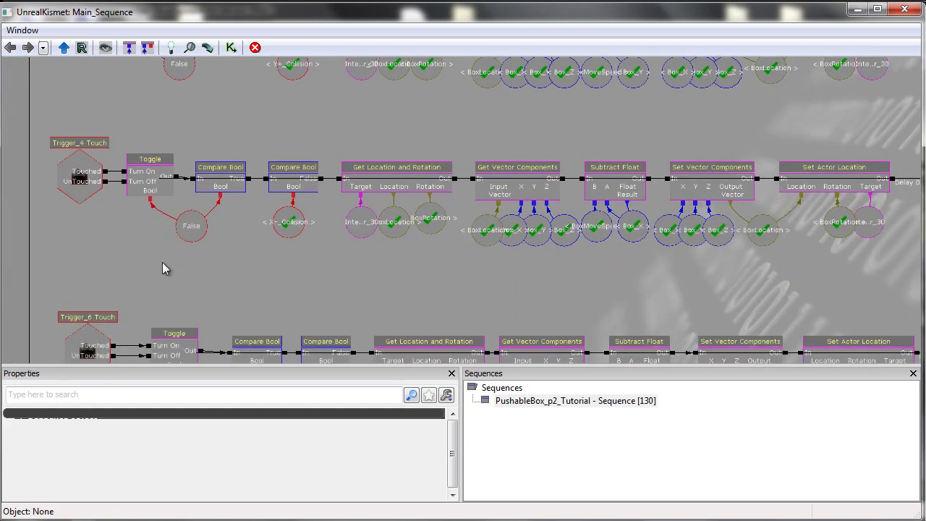
{"action": "left_click_drag", "start_coordinate": [162, 261], "coordinate": [168, 308]}
{"action": "left_click_drag", "start_coordinate": [187, 191], "coordinate": [203, 214]}
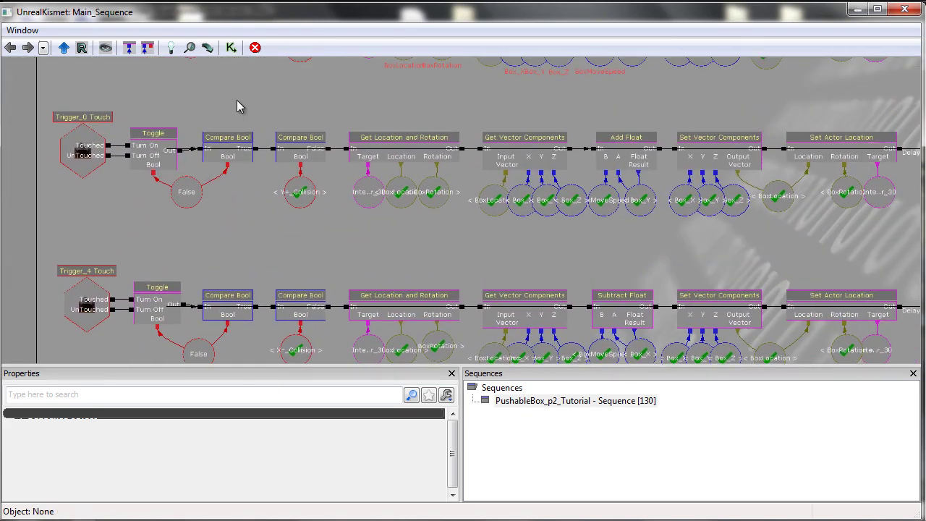
{"action": "left_click_drag", "start_coordinate": [237, 100], "coordinate": [248, 157]}
{"action": "left_click", "coordinate": [311, 252]}
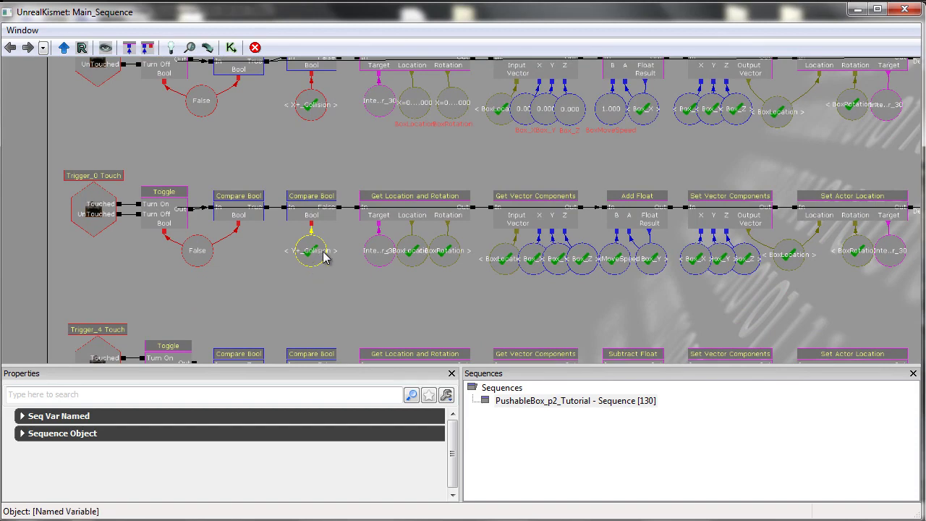
{"action": "left_click_drag", "start_coordinate": [332, 271], "coordinate": [293, 262]}
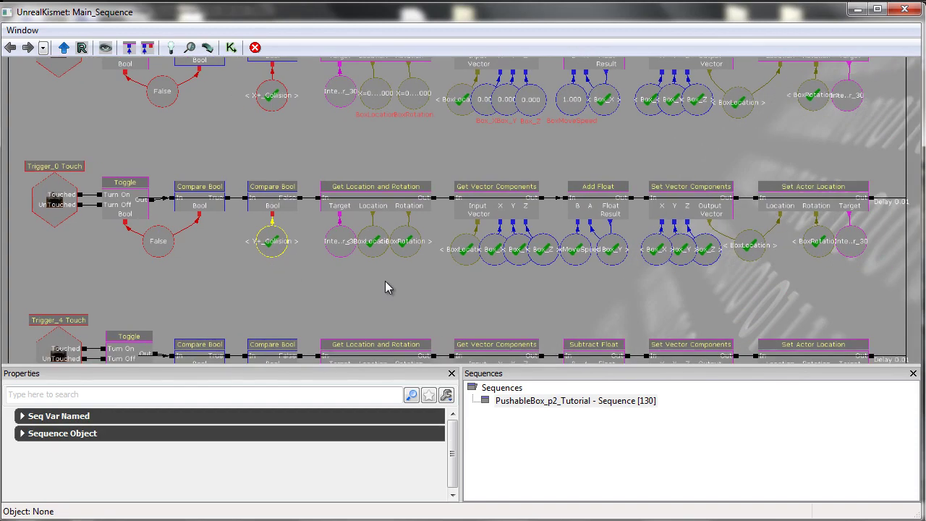
Step: Examine the Box_Y and BoxMoveSpeed variables on Trigger_0's Add Float, nudging them slightly and checking the original BoxMoveSpeed float
{"action": "left_click", "coordinate": [621, 251]}
{"action": "left_click_drag", "start_coordinate": [621, 251], "coordinate": [612, 270]}
{"action": "left_click", "coordinate": [614, 260]}
{"action": "left_click", "coordinate": [576, 269]}
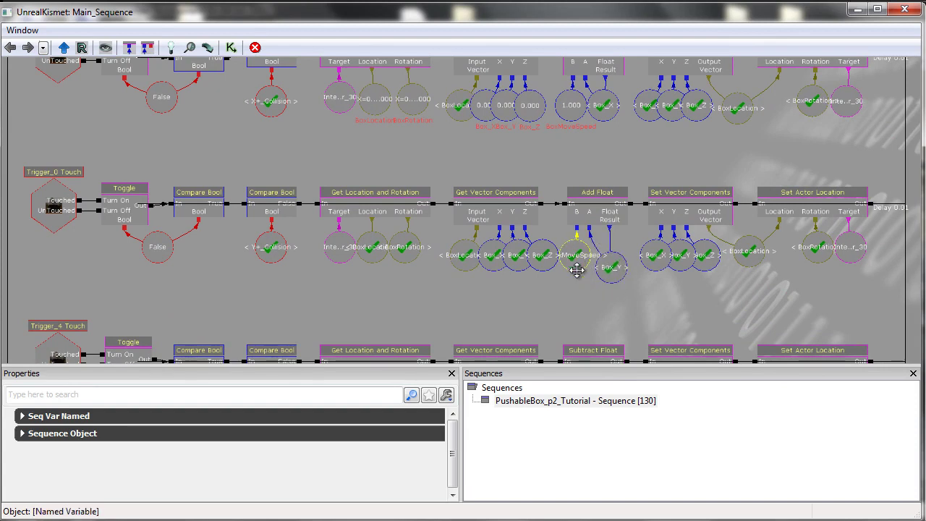
{"action": "mouse_move", "coordinate": [576, 271]}
{"action": "left_mouse_down", "text": "ctrl"}
{"action": "mouse_move", "coordinate": [575, 285]}
{"action": "mouse_move", "coordinate": [583, 260]}
{"action": "mouse_move", "coordinate": [577, 275]}
{"action": "left_mouse_up", "text": "ctrl"}
{"action": "left_click", "coordinate": [577, 116]}
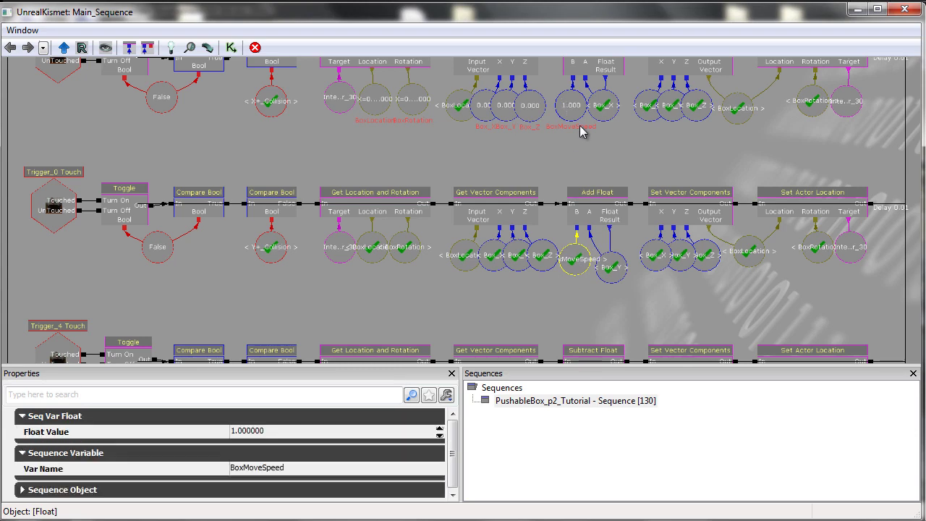
{"action": "left_click", "coordinate": [574, 108]}
{"action": "left_click", "coordinate": [618, 273]}
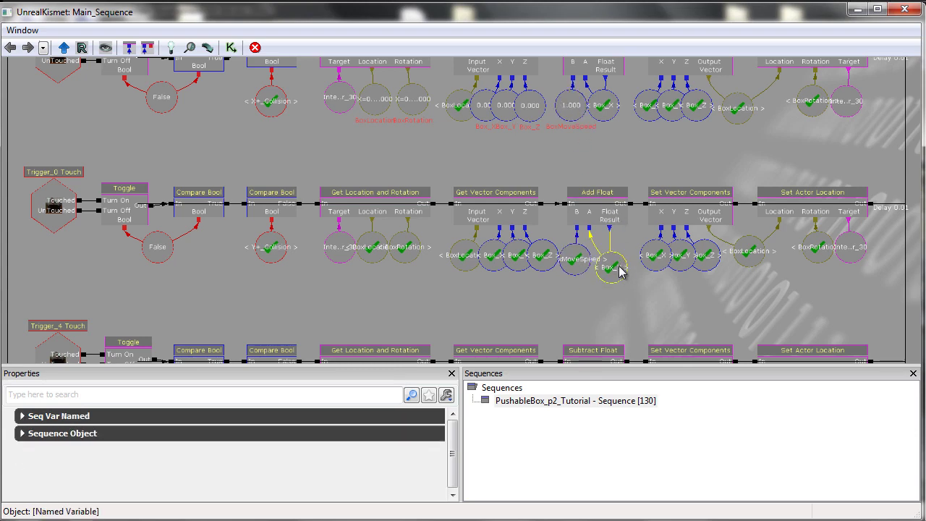
{"action": "left_click_drag", "start_coordinate": [619, 268], "coordinate": [636, 204], "text": "ctrl"}
Step: Examine the Trigger_4 chain, including its X-_Collision condition and the Subtract Float applied to Box_X
{"action": "left_click_drag", "start_coordinate": [584, 215], "coordinate": [547, 173]}
{"action": "left_click", "coordinate": [206, 279]}
{"action": "left_click_drag", "start_coordinate": [214, 282], "coordinate": [206, 278], "text": "ctrl"}
{"action": "left_click", "coordinate": [316, 303]}
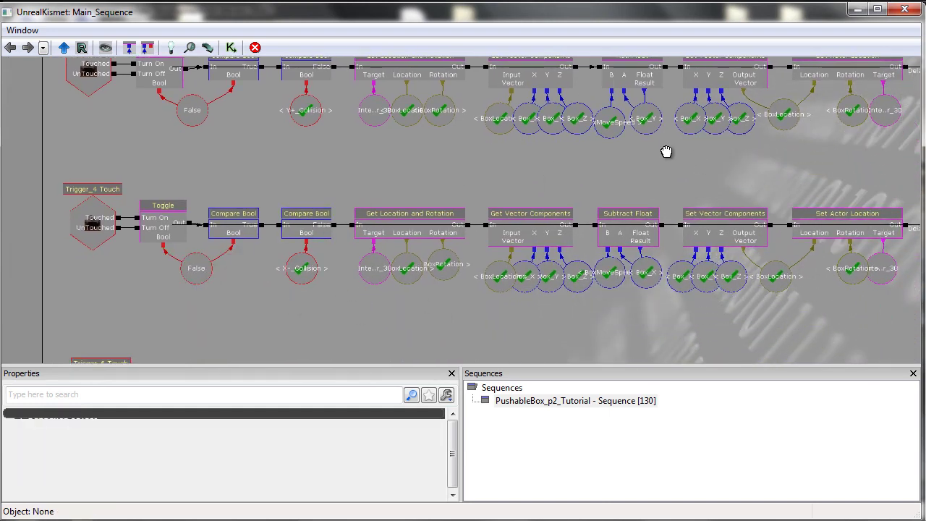
{"action": "left_click_drag", "start_coordinate": [249, 162], "coordinate": [210, 149]}
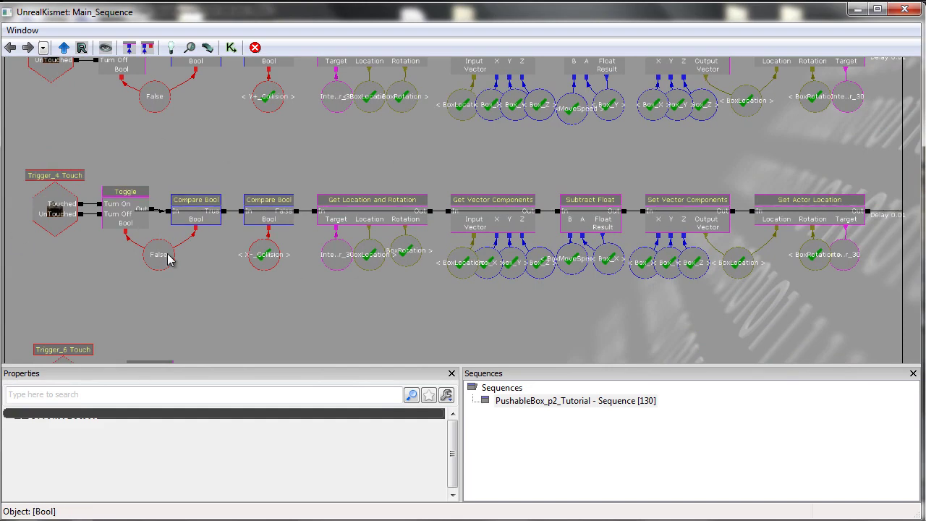
Step: Examine the Trigger_6 chain, including its Y-_Collision condition and the Subtract Float applied to Box_Y
{"action": "left_click_drag", "start_coordinate": [237, 300], "coordinate": [259, 186]}
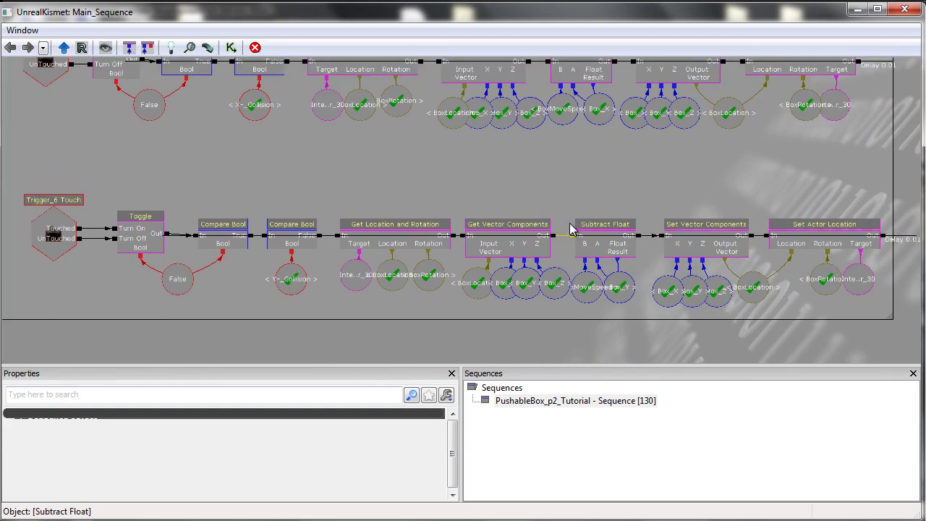
{"action": "left_click_drag", "start_coordinate": [442, 190], "coordinate": [447, 191]}
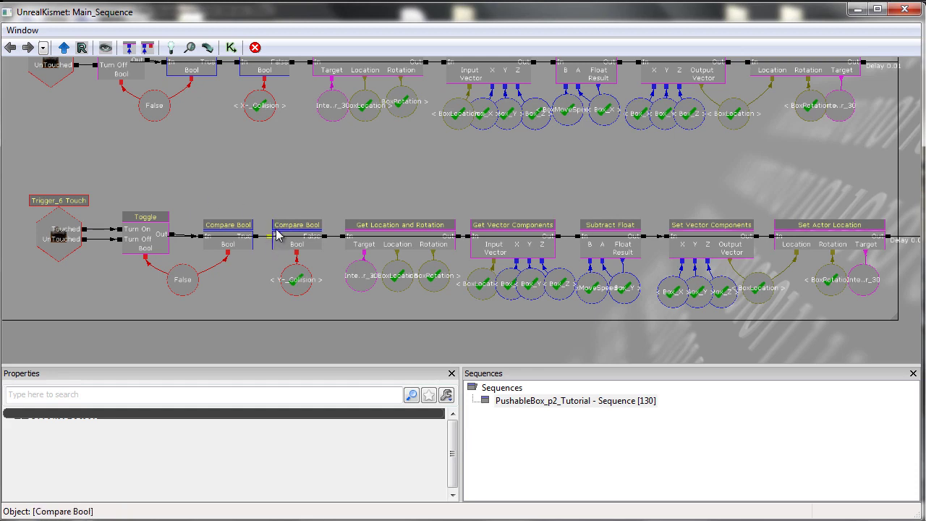
{"action": "left_click_drag", "start_coordinate": [284, 200], "coordinate": [330, 233]}
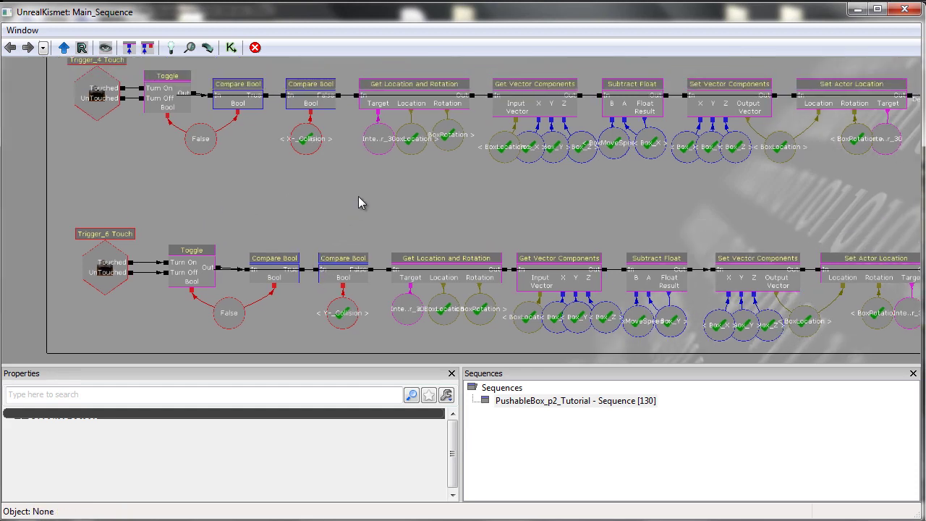
{"action": "left_click_drag", "start_coordinate": [358, 196], "coordinate": [388, 221]}
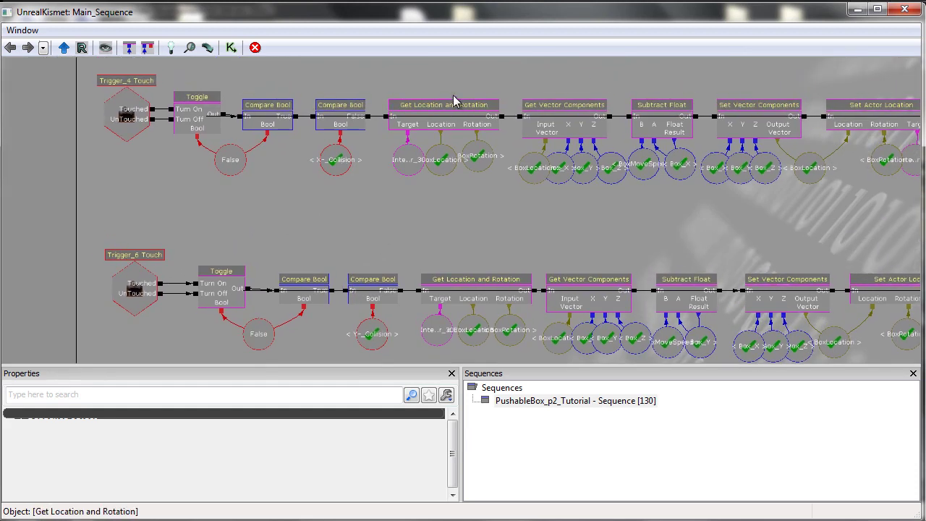
Step: Review the Box movement group back up to the Trigger_3 chain, and switch to the Unreal Development Kit level editor
{"action": "left_click_drag", "start_coordinate": [454, 87], "coordinate": [424, 343]}
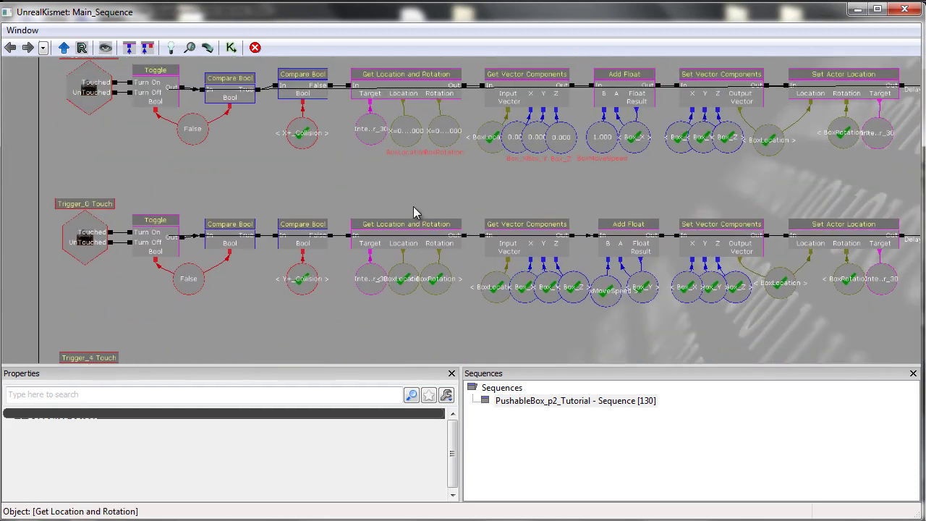
{"action": "left_click_drag", "start_coordinate": [413, 209], "coordinate": [574, 331]}
{"action": "left_click_drag", "start_coordinate": [310, 286], "coordinate": [322, 257]}
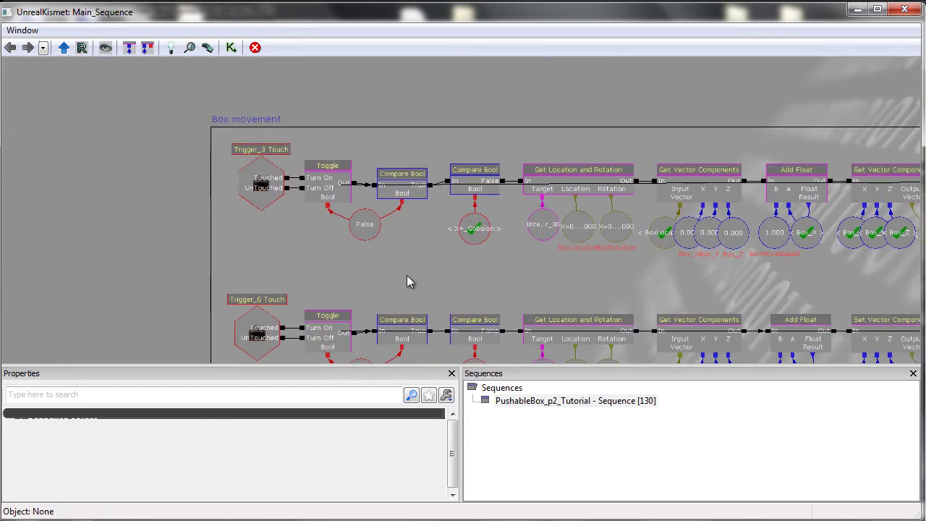
{"action": "left_click_drag", "start_coordinate": [406, 277], "coordinate": [609, 224]}
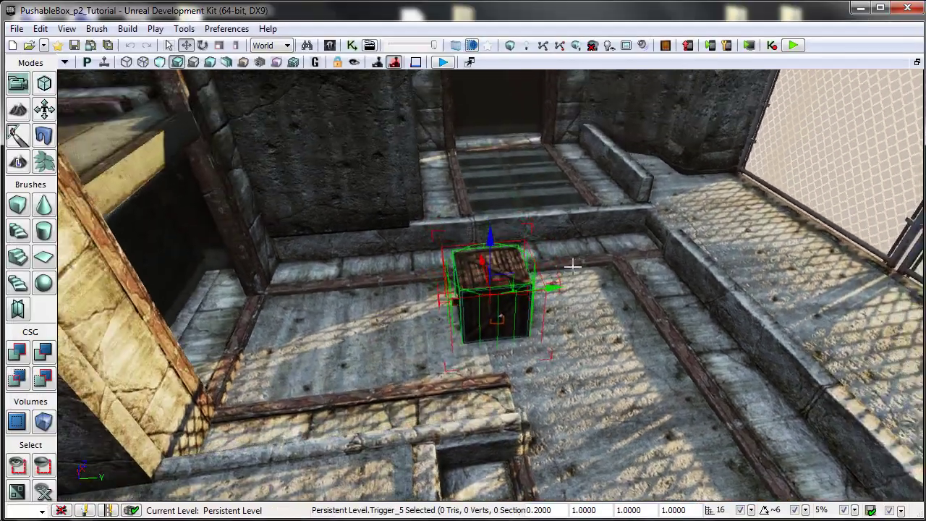
Step: Inspect the pushable crate and its surroundings in the level, selecting the dynamic trigger volume on its side
{"action": "left_click_drag", "start_coordinate": [572, 266], "coordinate": [510, 181]}
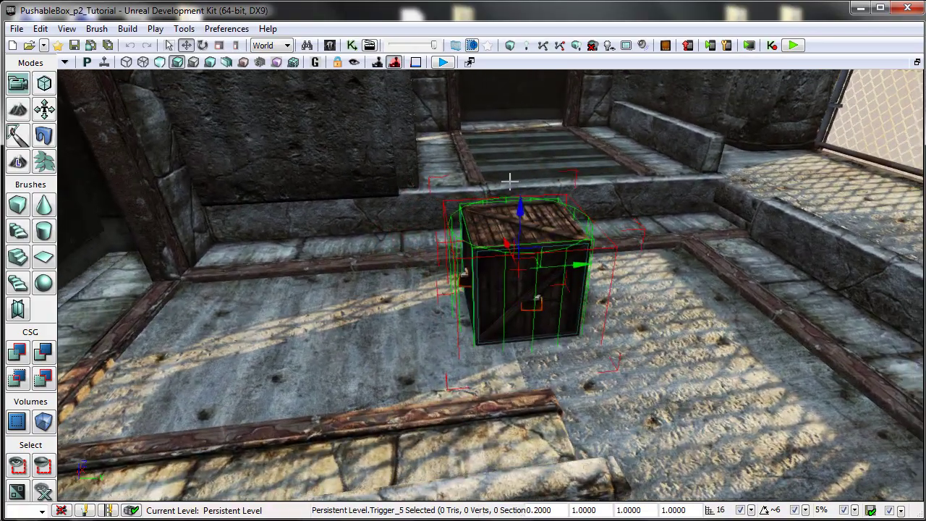
{"action": "mouse_move", "coordinate": [629, 261]}
{"action": "right_mouse_down"}
{"action": "mouse_move", "coordinate": [629, 314]}
{"action": "mouse_move", "coordinate": [629, 261]}
{"action": "right_mouse_up"}
{"action": "left_click", "coordinate": [471, 294]}
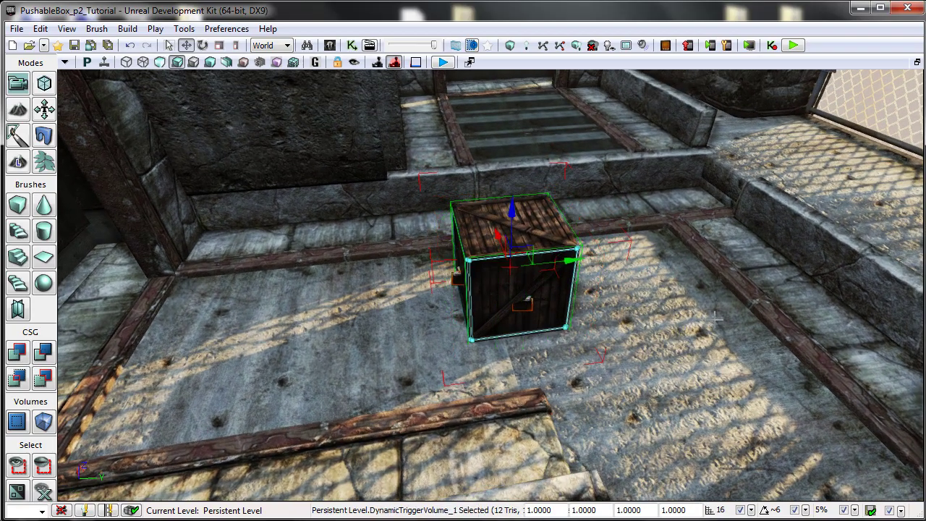
{"action": "right_click_drag", "start_coordinate": [716, 317], "coordinate": [648, 289]}
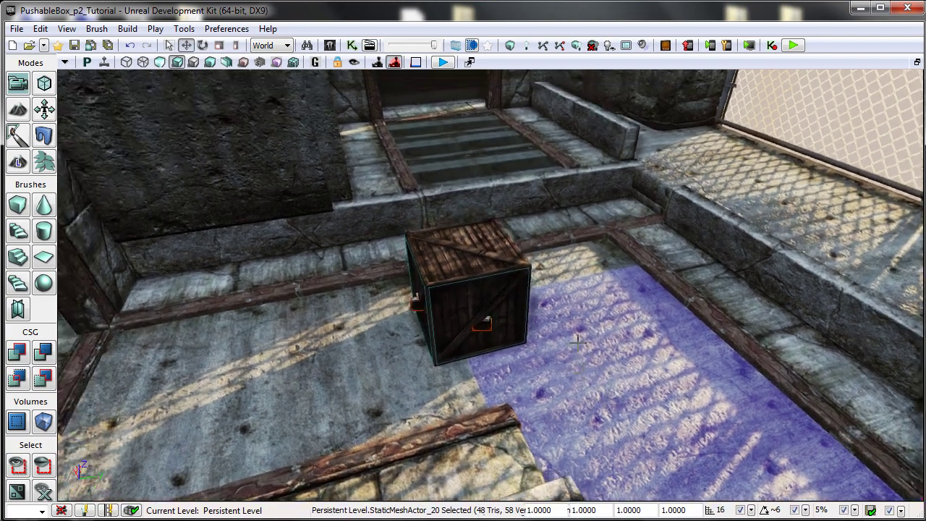
{"action": "right_click_drag", "start_coordinate": [577, 342], "coordinate": [378, 372]}
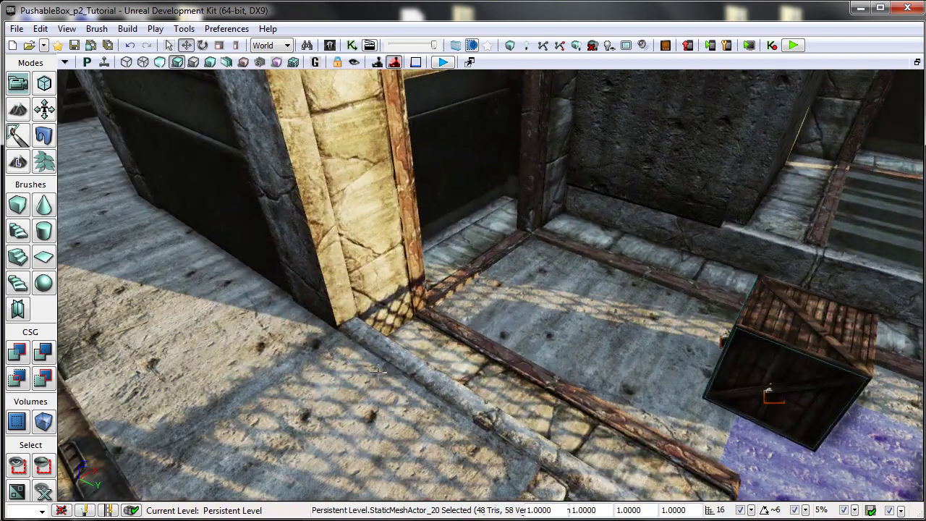
{"action": "left_click_drag", "start_coordinate": [401, 372], "coordinate": [500, 385]}
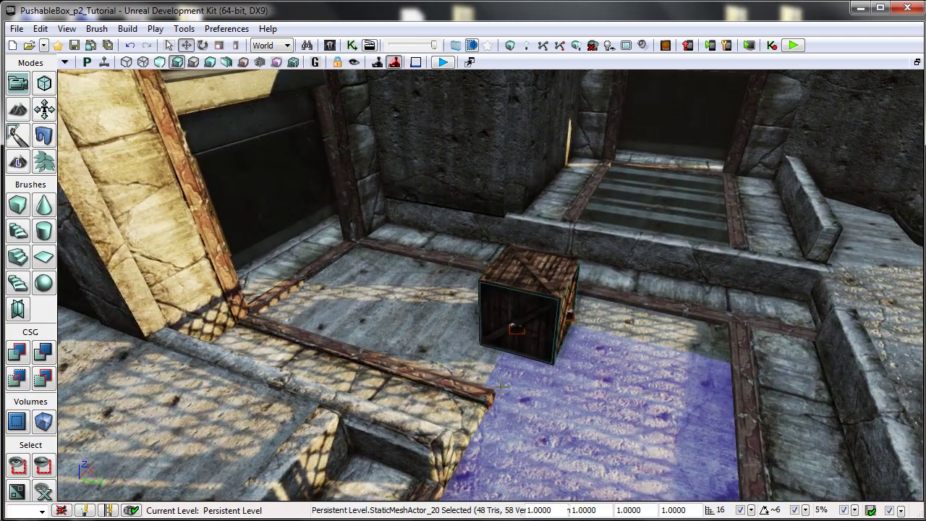
{"action": "right_click_drag", "start_coordinate": [631, 357], "coordinate": [629, 355]}
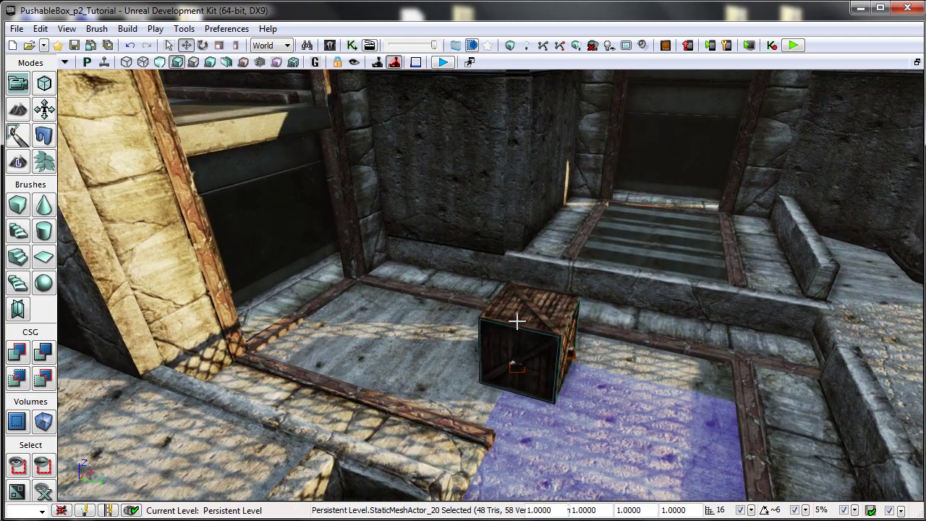
Step: Select the crate's InterpActor and view it from several angles in the level
{"action": "left_click", "coordinate": [534, 304]}
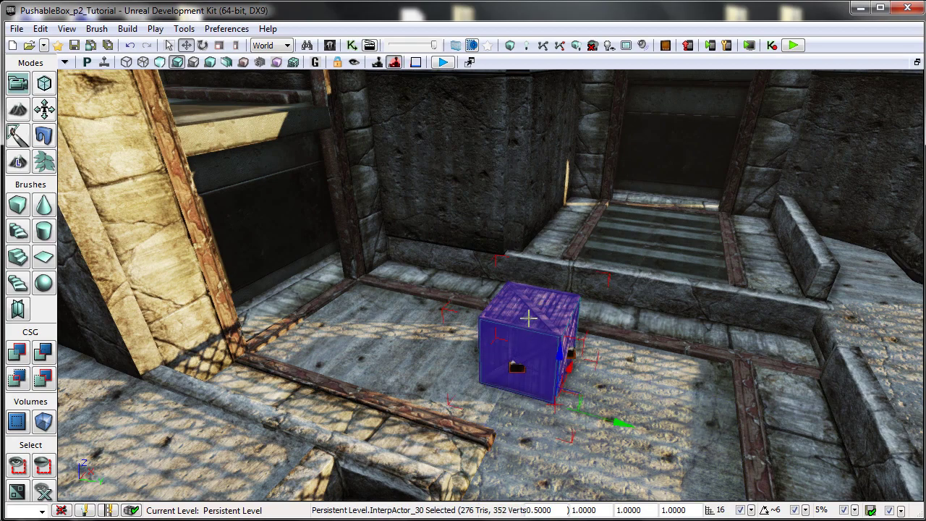
{"action": "left_click_drag", "start_coordinate": [528, 319], "coordinate": [489, 291]}
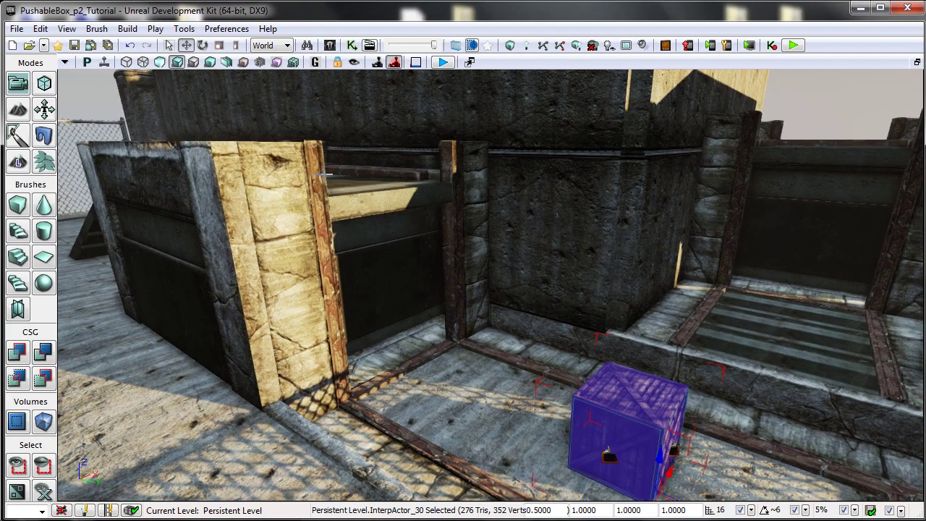
{"action": "right_click_drag", "start_coordinate": [502, 282], "coordinate": [542, 297]}
{"action": "left_click_drag", "start_coordinate": [542, 297], "coordinate": [504, 276]}
{"action": "right_click_drag", "start_coordinate": [506, 252], "coordinate": [514, 269]}
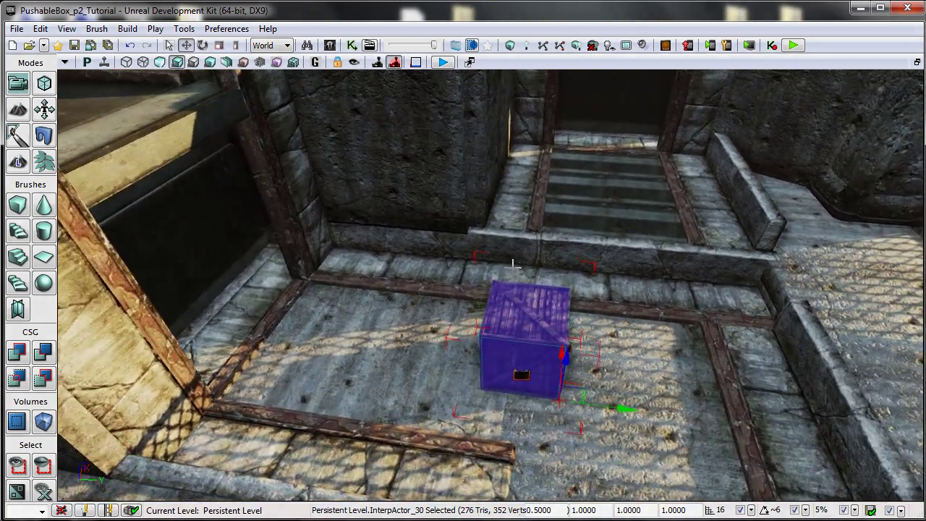
{"action": "left_click_drag", "start_coordinate": [514, 268], "coordinate": [511, 303]}
{"action": "right_click_drag", "start_coordinate": [639, 448], "coordinate": [638, 374]}
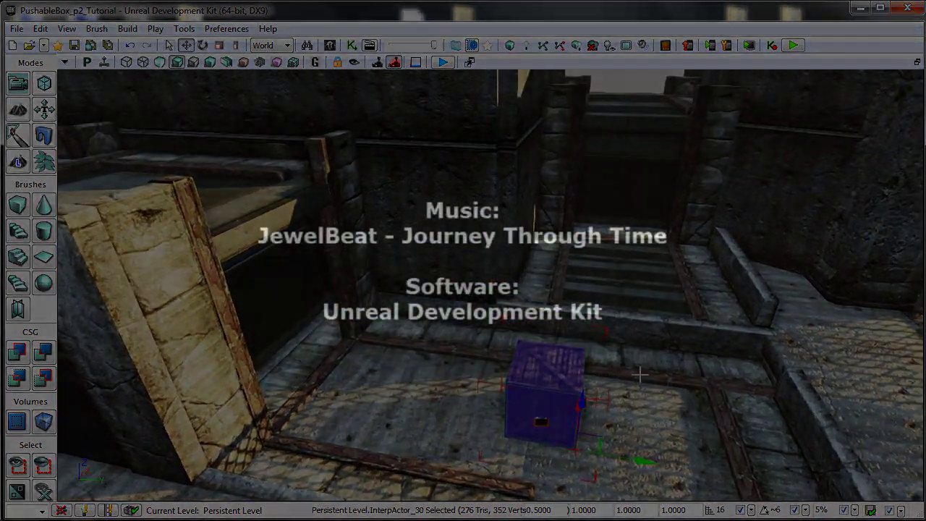